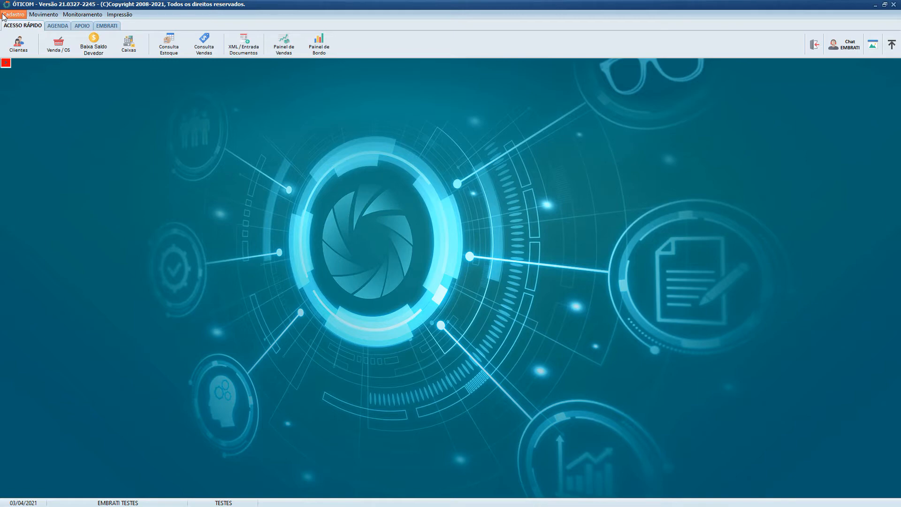
- Open the registry of service-order locations (Localizações de O.S.) among the miscellaneous tables
left_click(10, 15)
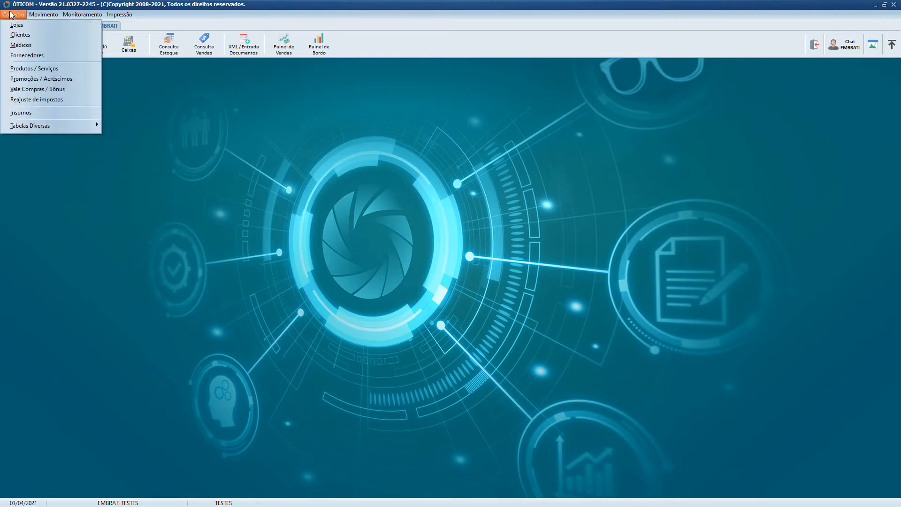
mouse_move(51, 128)
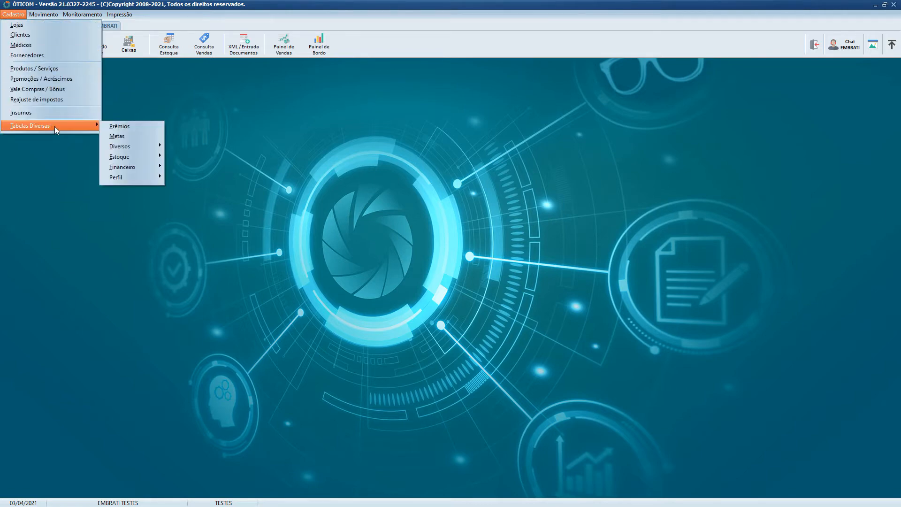
mouse_move(139, 146)
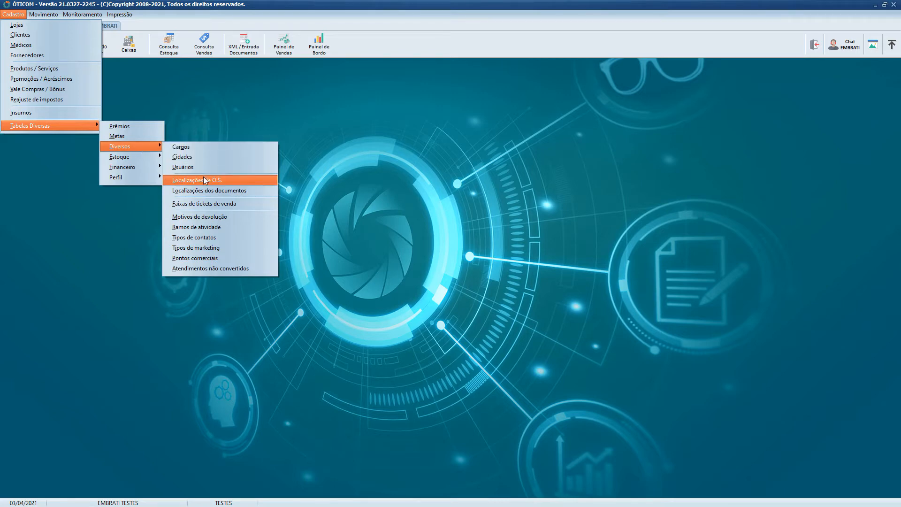
left_click(230, 181)
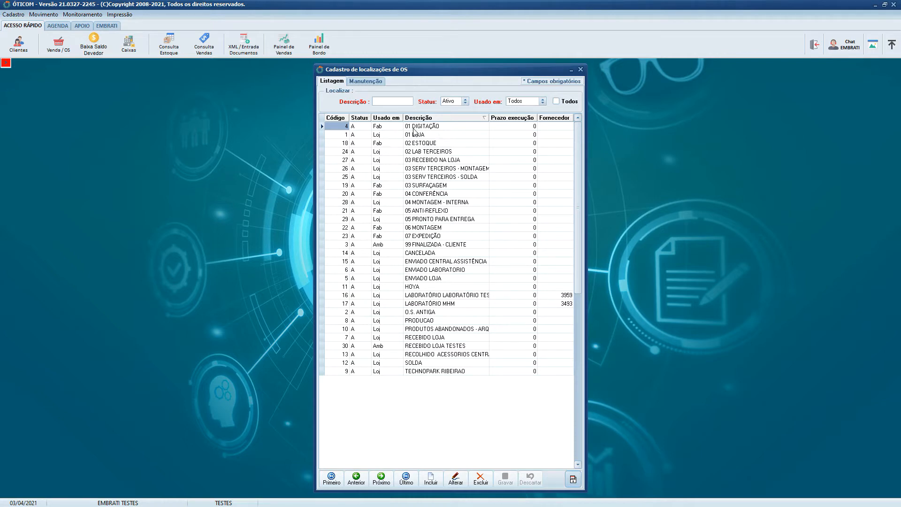
- Search the location list by where each is used, trying "lab" and replacing it with "fab"
left_click(386, 118)
type("lab")
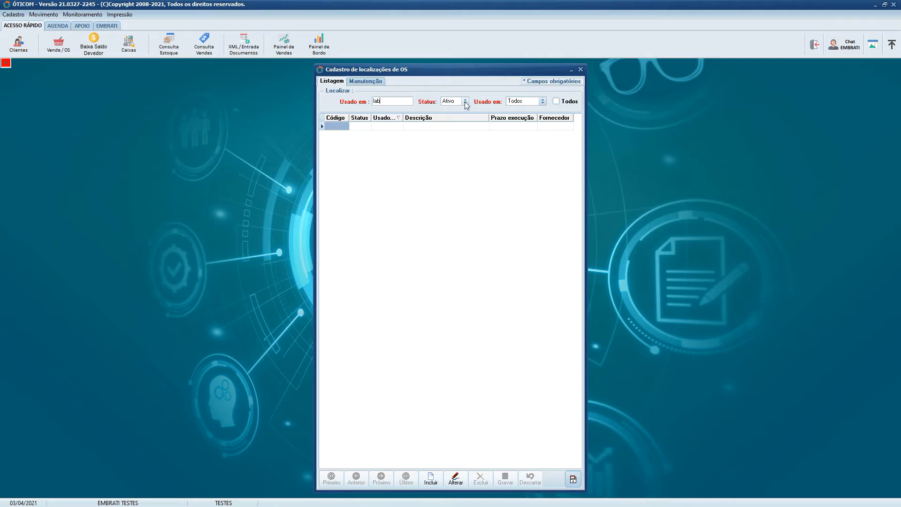
key("BackSpace")
key("BackSpace")
key("BackSpace")
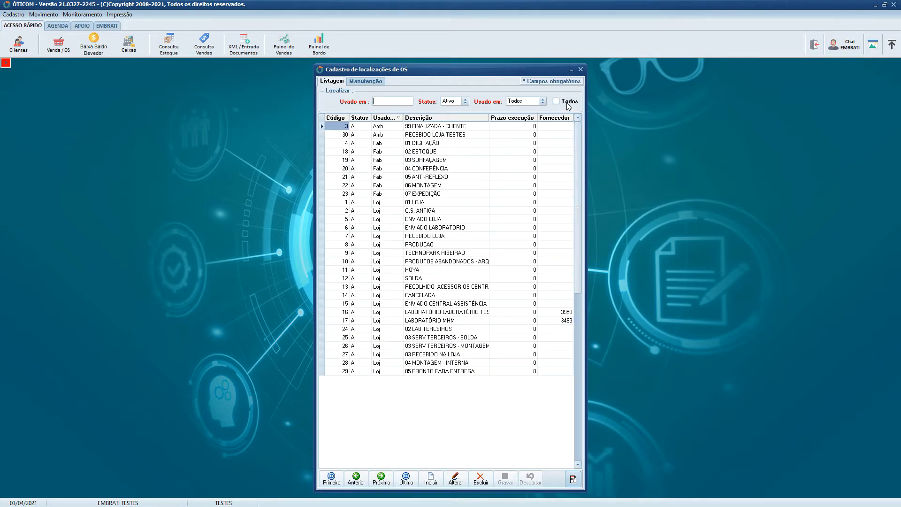
type("fab")
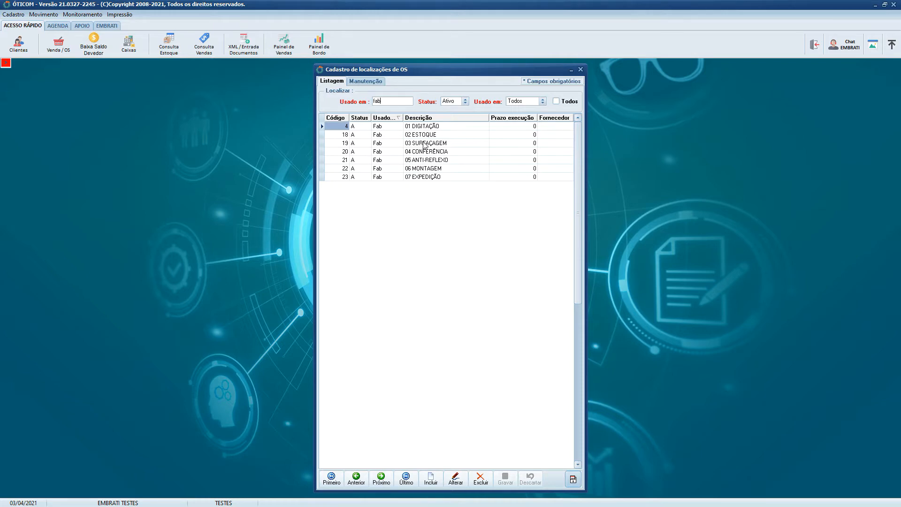
- Look through the filtered locations, view the full record of 03 SURFAÇAGEM, and return to the list
left_click(440, 178)
left_click(445, 143)
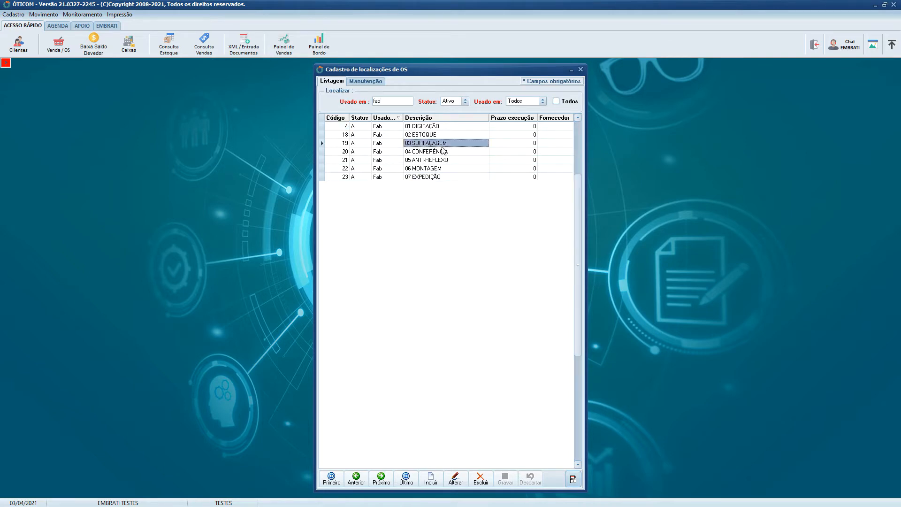
left_click(445, 159)
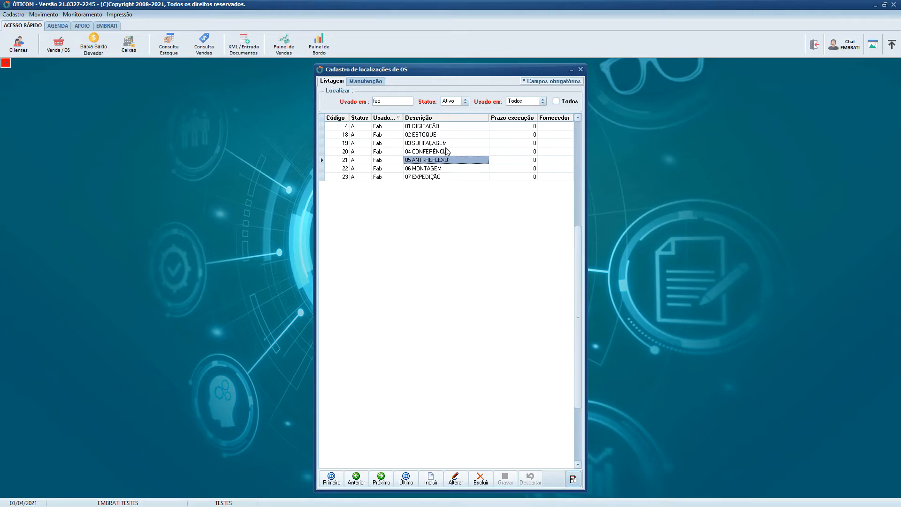
left_click(451, 144)
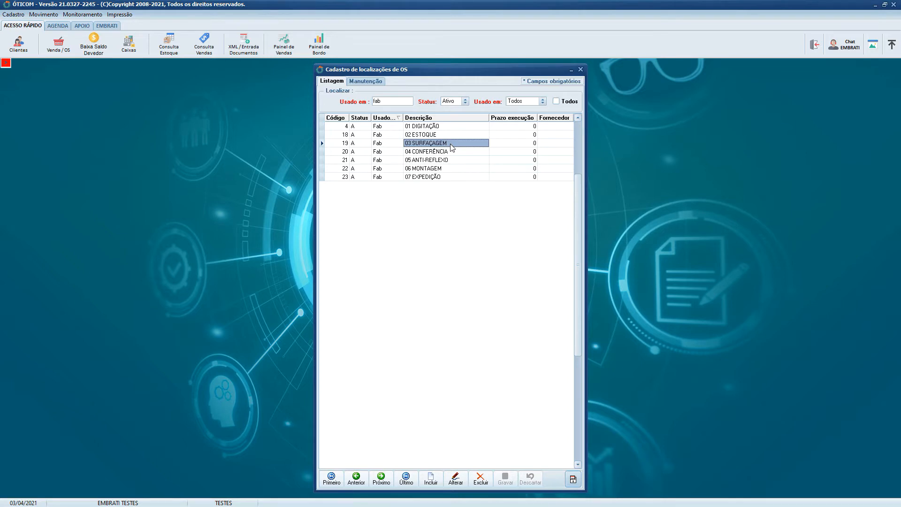
left_click(451, 144)
left_click(451, 144)
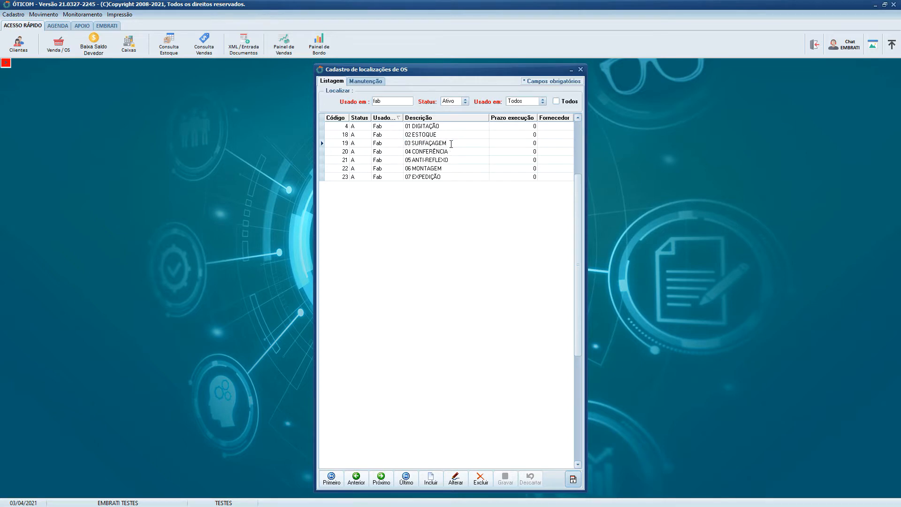
left_click(453, 152)
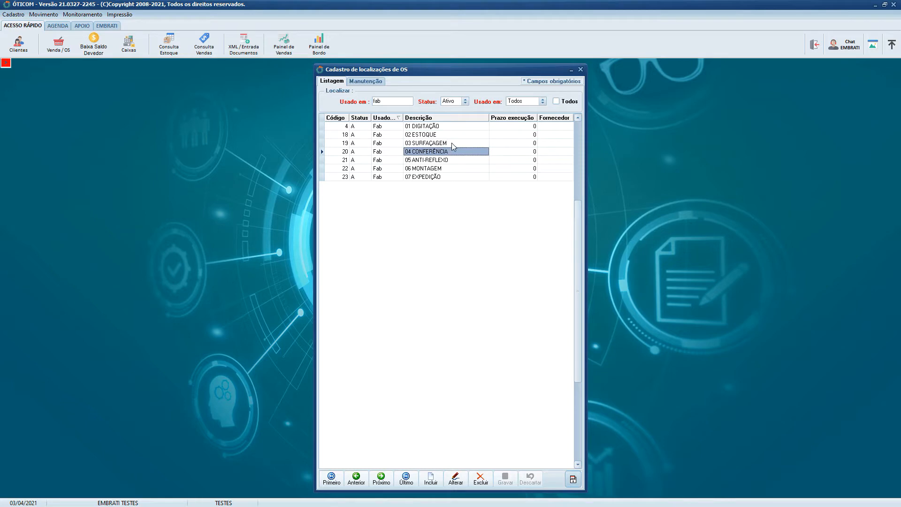
double_click(452, 143)
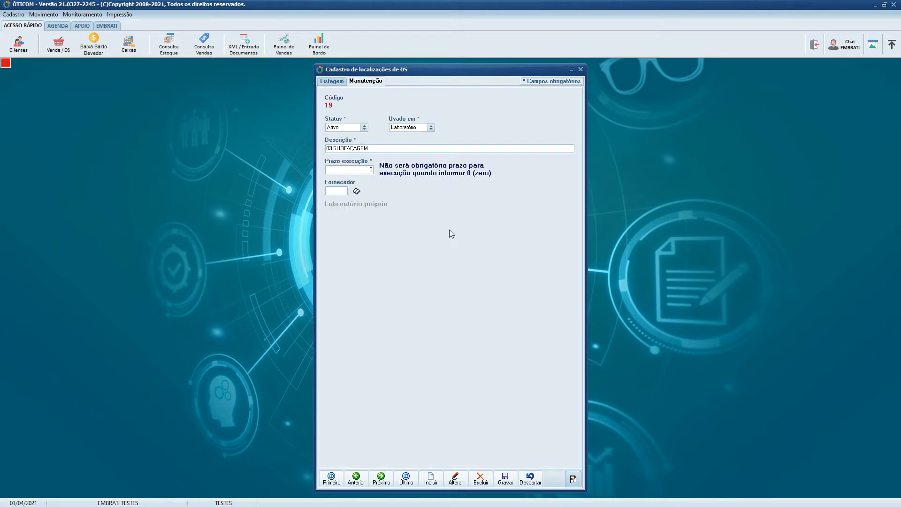
left_click(337, 82)
- Append a string of "s" letters to the 04 CONFERÊNCIA description directly in the list
left_click(436, 153)
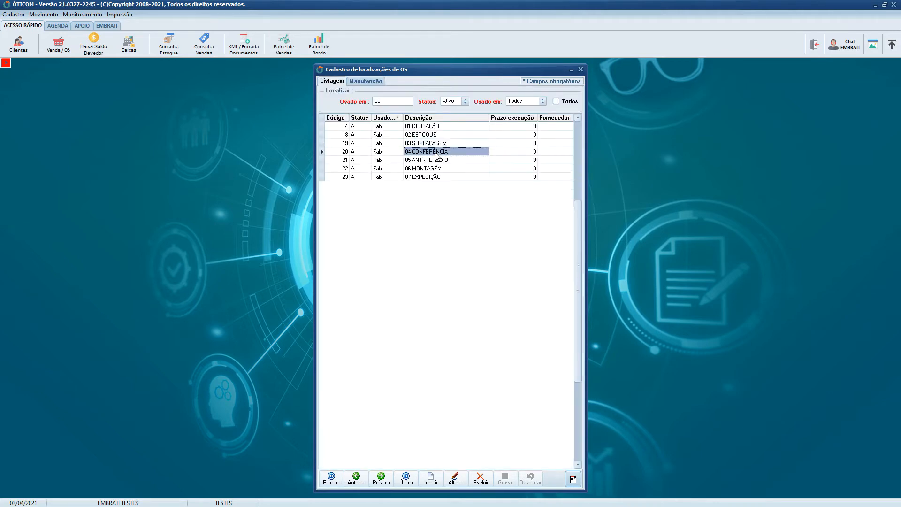
left_click(435, 152)
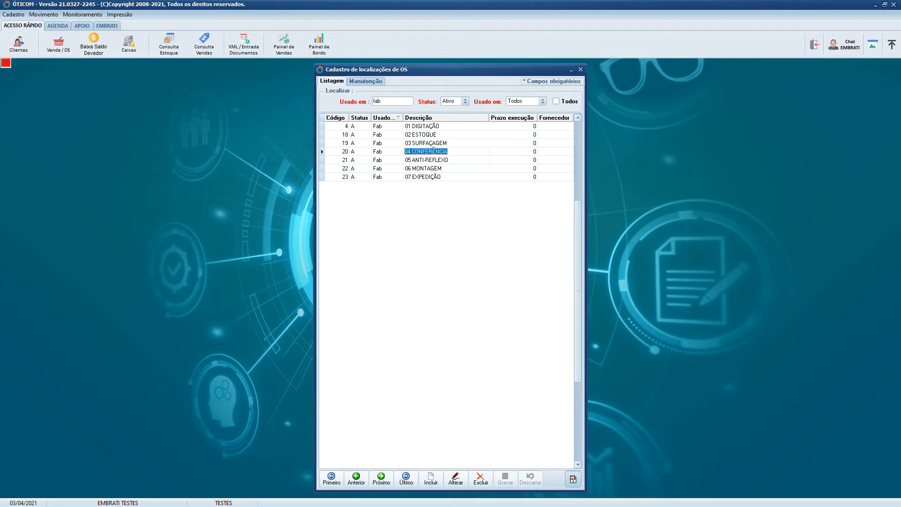
left_click(432, 285)
type("ssssssssss")
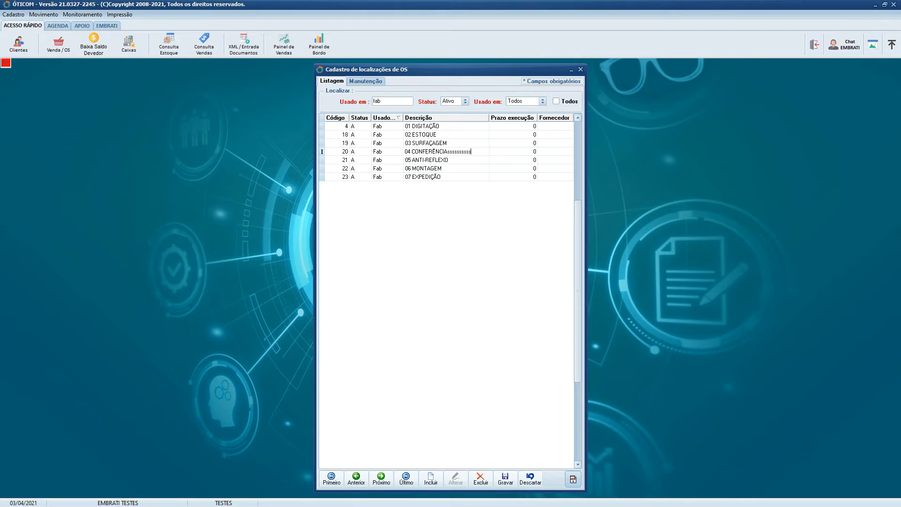
key("Return")
key("Down")
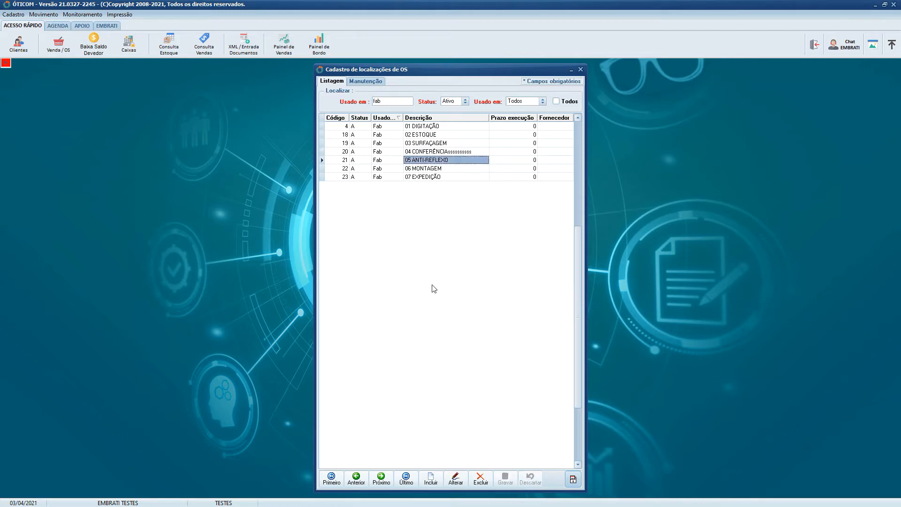
- Remove the extra "s" letters so the location's description reads 04 CONFERÊNCIA
key("Up")
key("F2")
key("BackSpace")
key("BackSpace")
key("BackSpace")
key("BackSpace")
key("BackSpace")
key("BackSpace")
key("BackSpace")
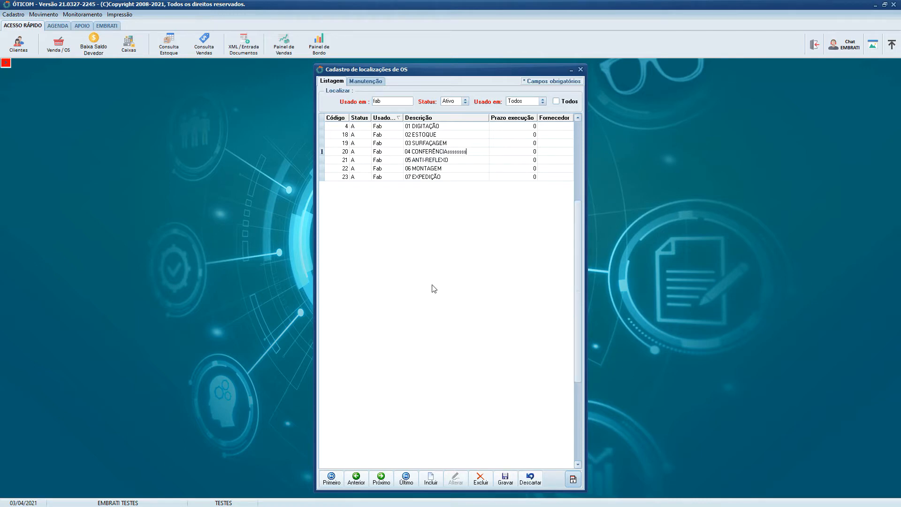
key("BackSpace")
key("BackSpace")
key("Tab")
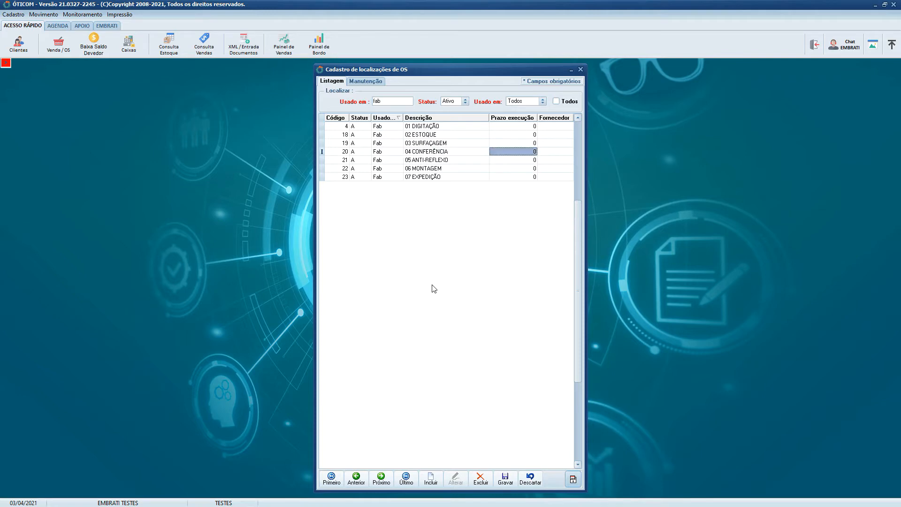
key("shift+Tab")
key("Up")
key("Up")
key("Down")
key("Down")
key("Up")
key("Up")
key("Down")
key("Up")
key("Down")
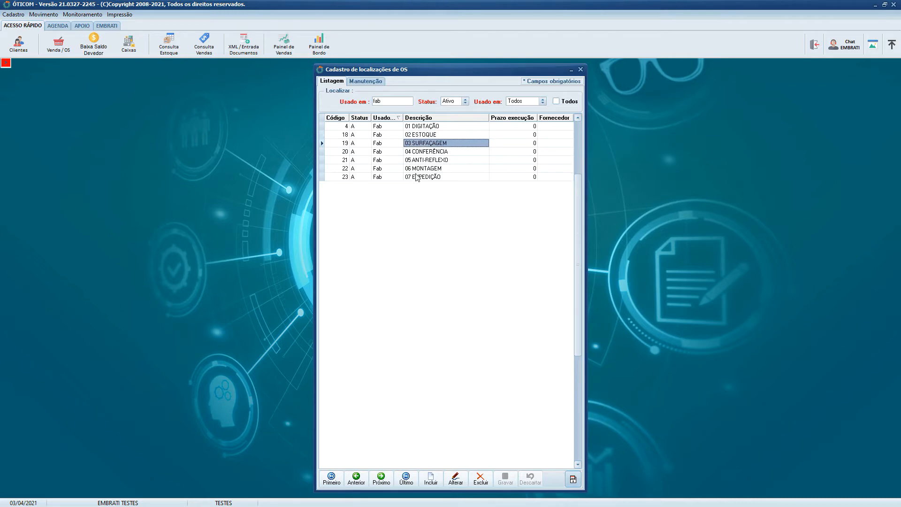
- View the full record of the 07 EXPEDIÇÃO location and return to the list
left_click(416, 176)
left_click(351, 81)
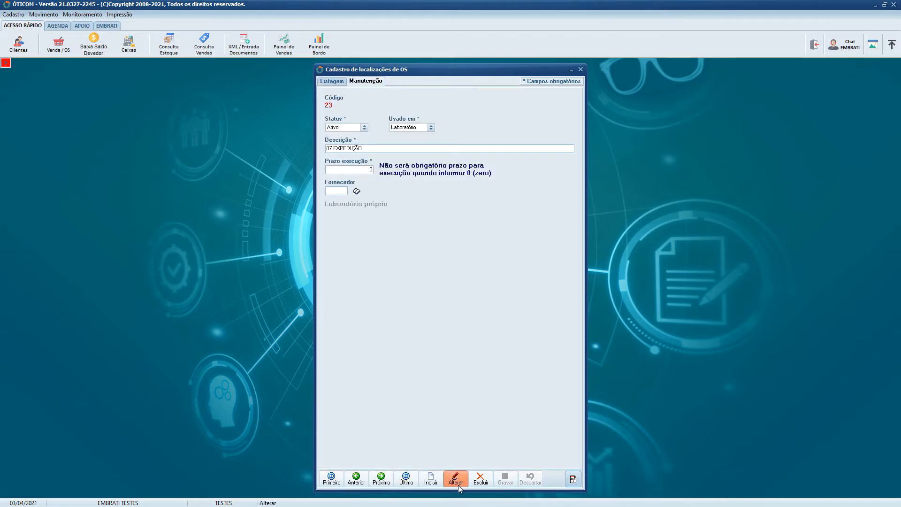
left_click(332, 81)
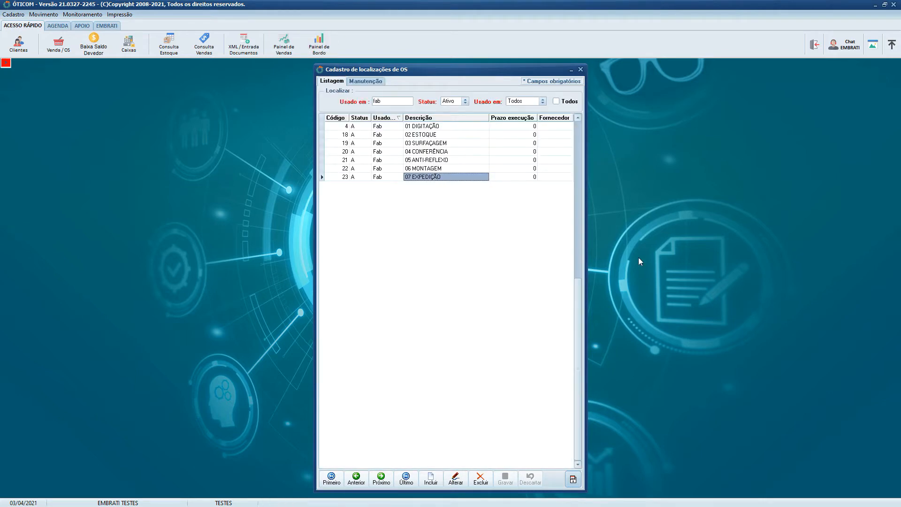
key("Insert")
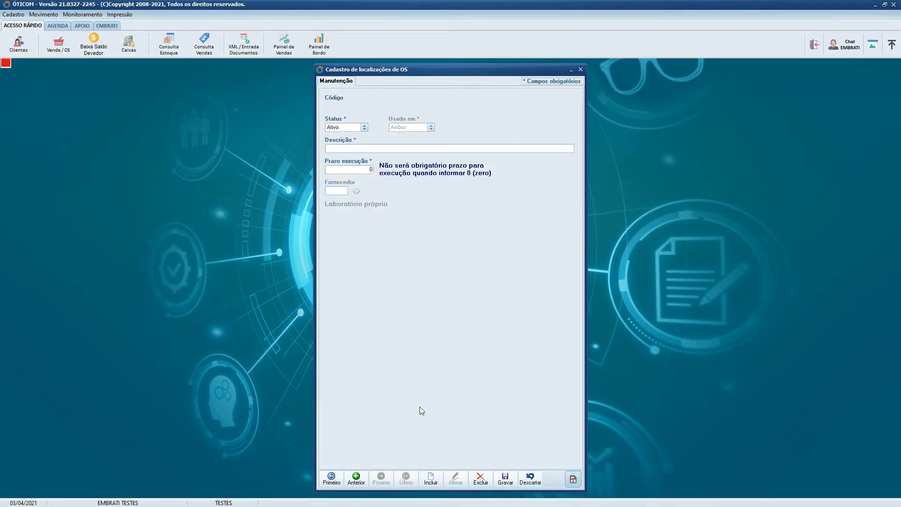
left_click(530, 478)
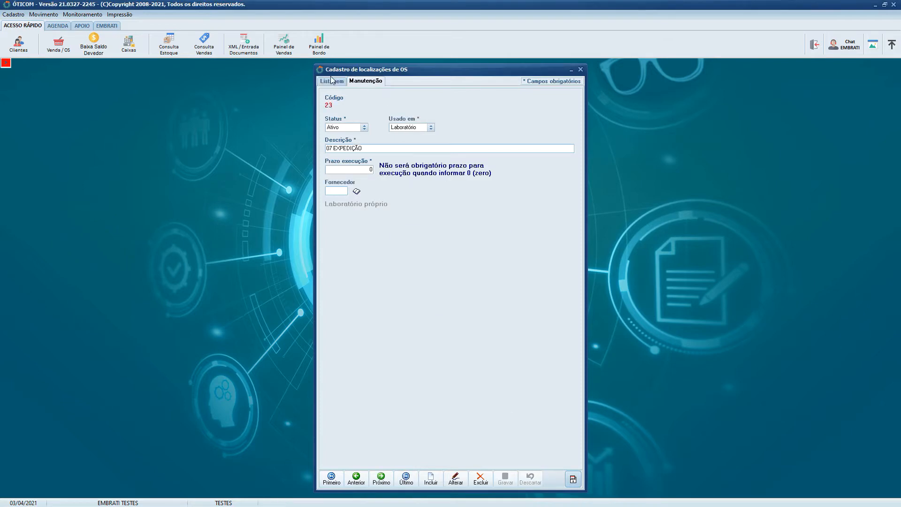
left_click(332, 81)
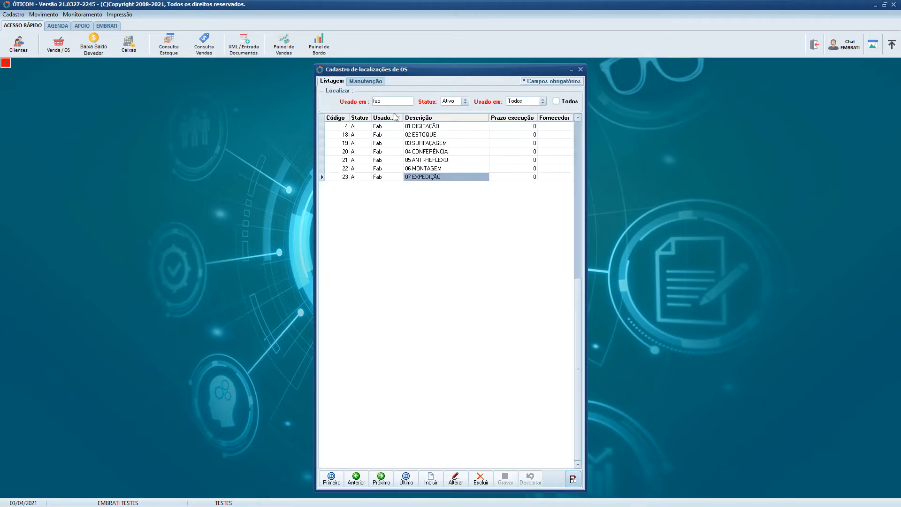
left_click(369, 82)
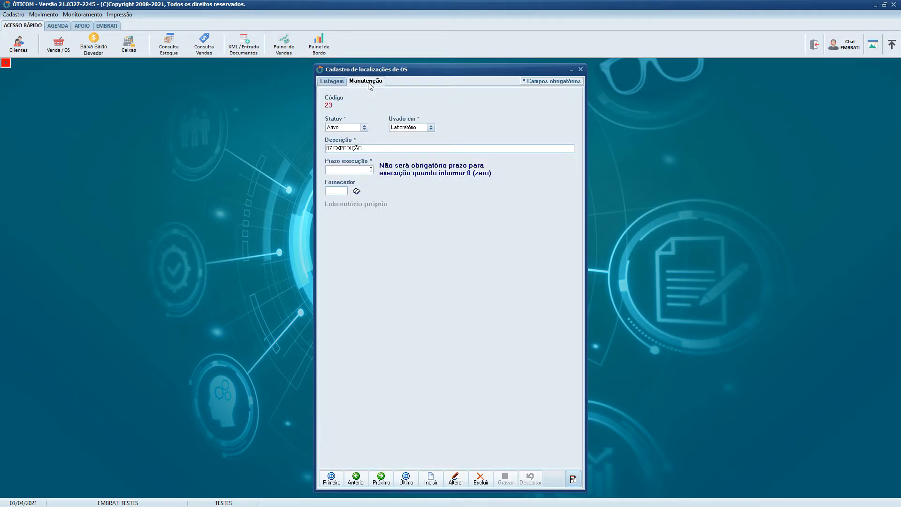
left_click(338, 84)
- Start a new service-order location record and enter LABORATORIO RIO PRETO as its description
left_click(366, 81)
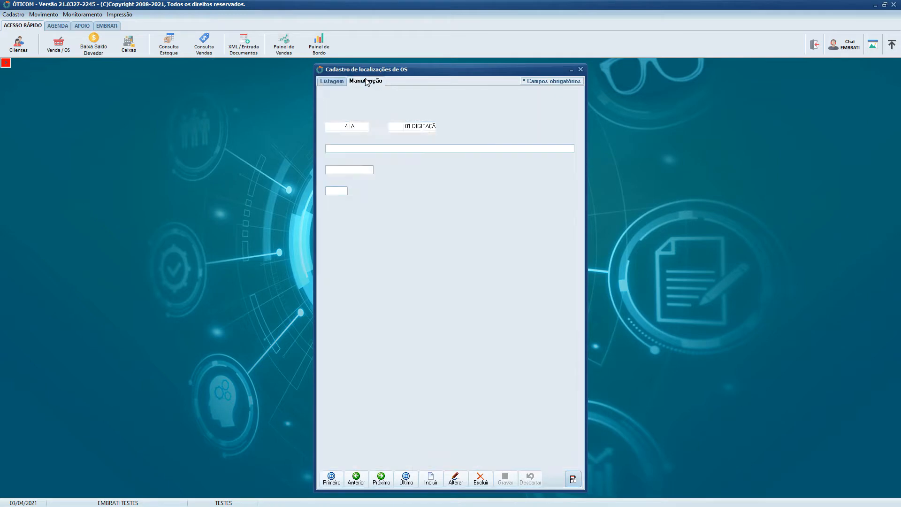
left_click(431, 480)
left_click(358, 145)
type("TESTES LABN")
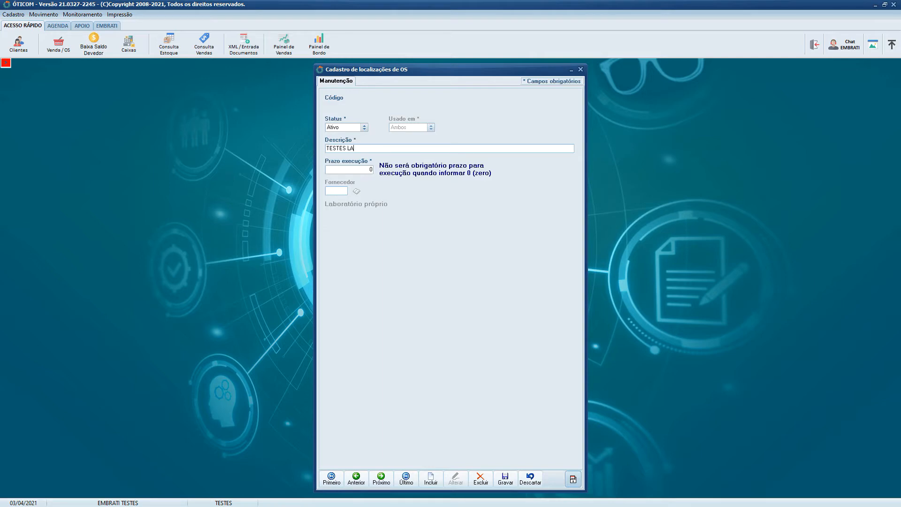
key("Tab")
key("shift+Tab")
type("OLABOR")
key("ctrl+a")
key("BackSpace")
type("LABORATORIO RIO PRETO")
- Set the new location's execution deadline to 3, save the record, and return to the list
key("Tab")
type("3")
left_click(499, 481)
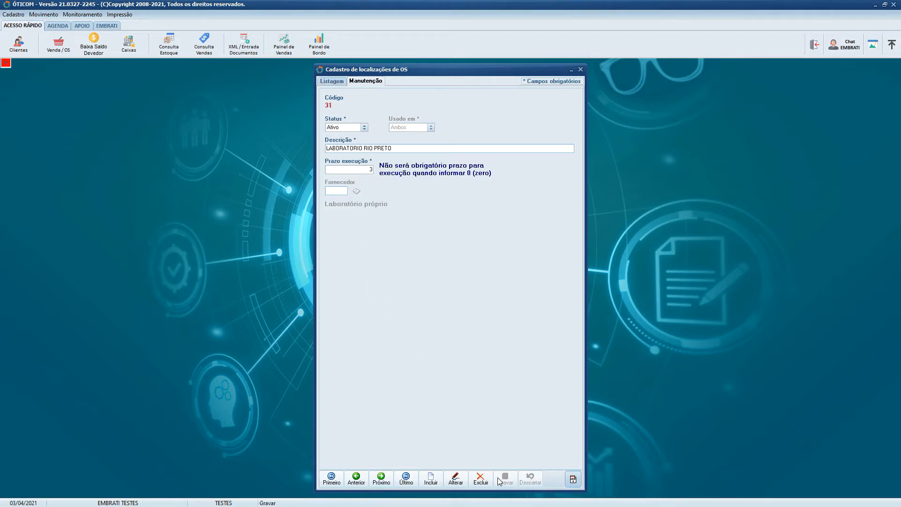
left_click(332, 81)
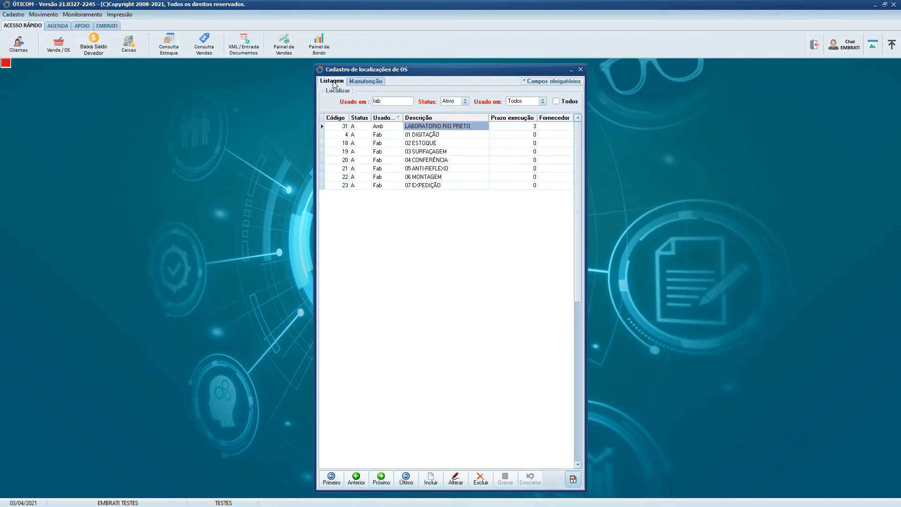
- Locate LABORATORIO RIO PRETO in the list, view its full record, and return to the list
left_click(433, 126)
left_click(440, 153)
left_click(459, 128)
left_click(478, 130)
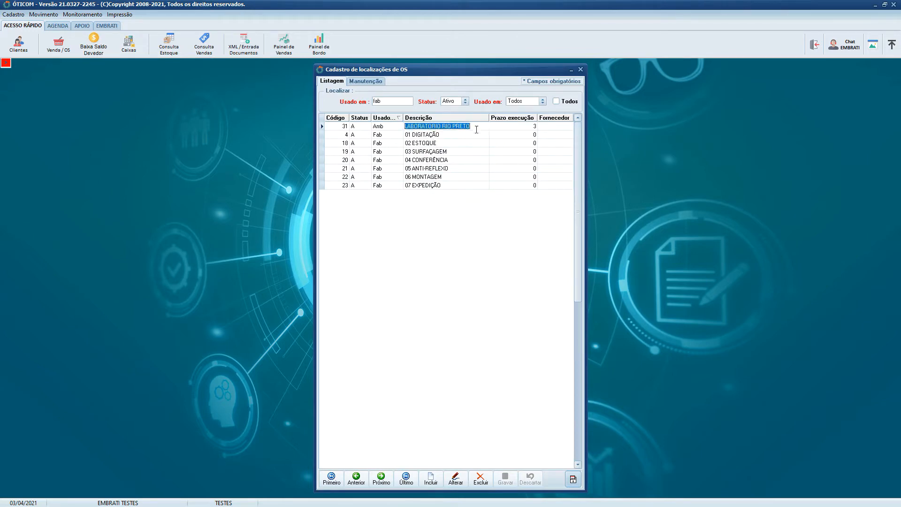
left_click(454, 128)
double_click(455, 127)
left_click(468, 178)
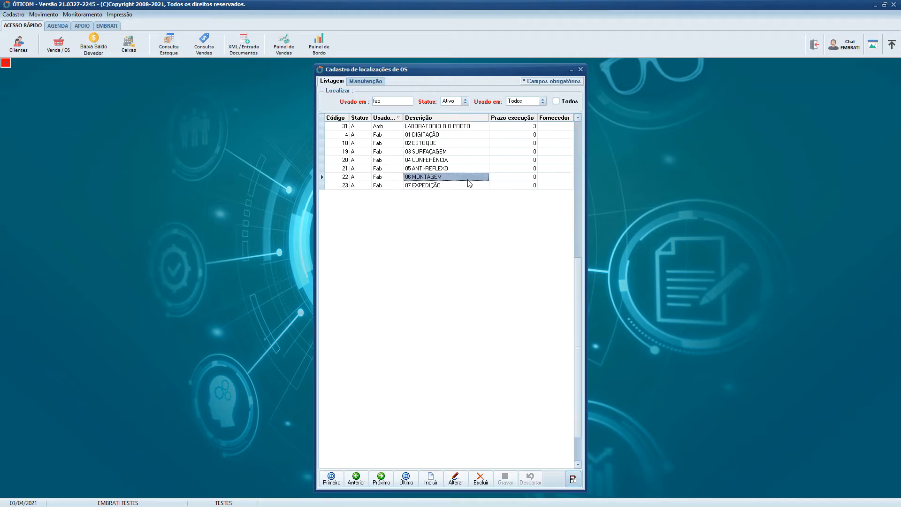
double_click(405, 126)
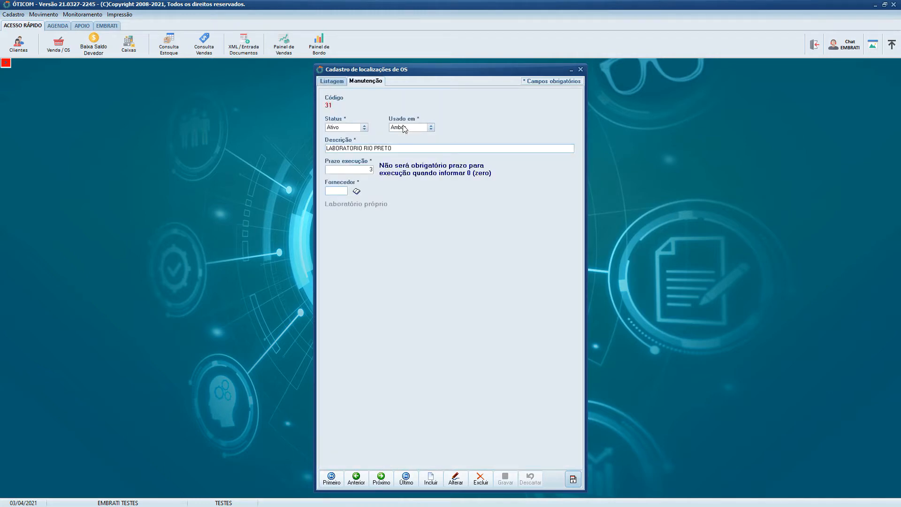
left_click(332, 82)
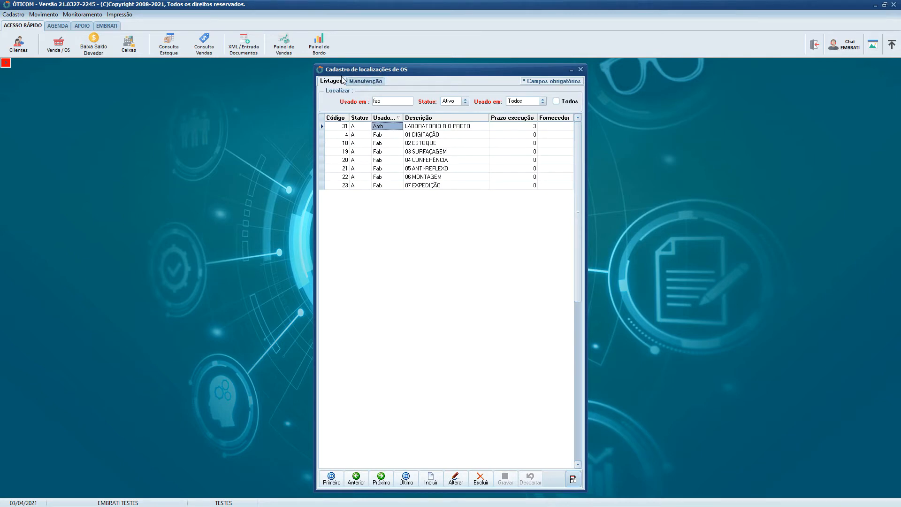
- Check the full record of 03 SURFAÇAGEM once more and go back to the location list
left_click(392, 101)
double_click(402, 151)
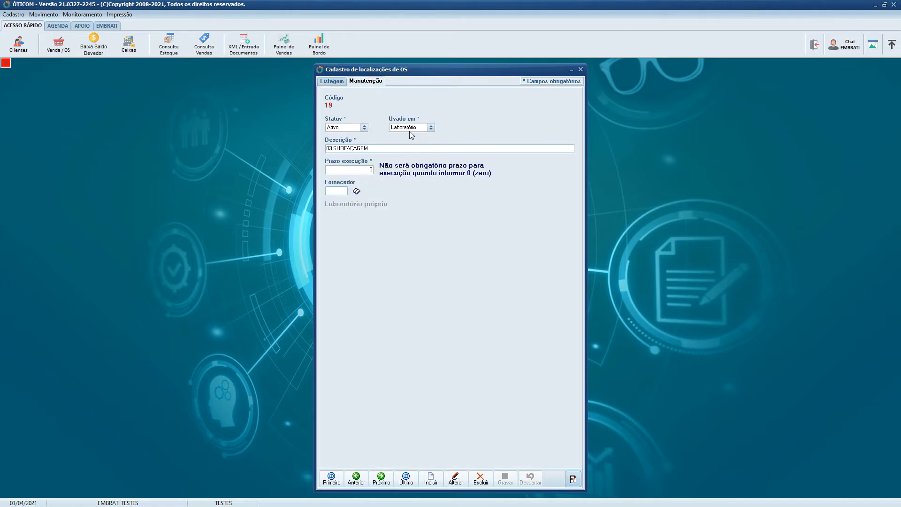
left_click(335, 82)
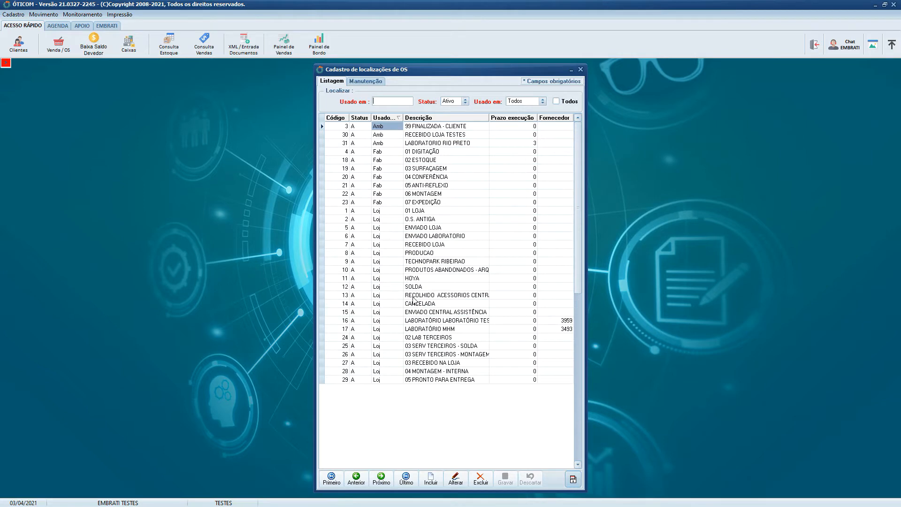
- Examine the locations used in stores (Loj) in the list, from 01 LOJA to 03 RECEBIDO NA LOJA
left_click(424, 287)
scroll(426, 288, "down", 11)
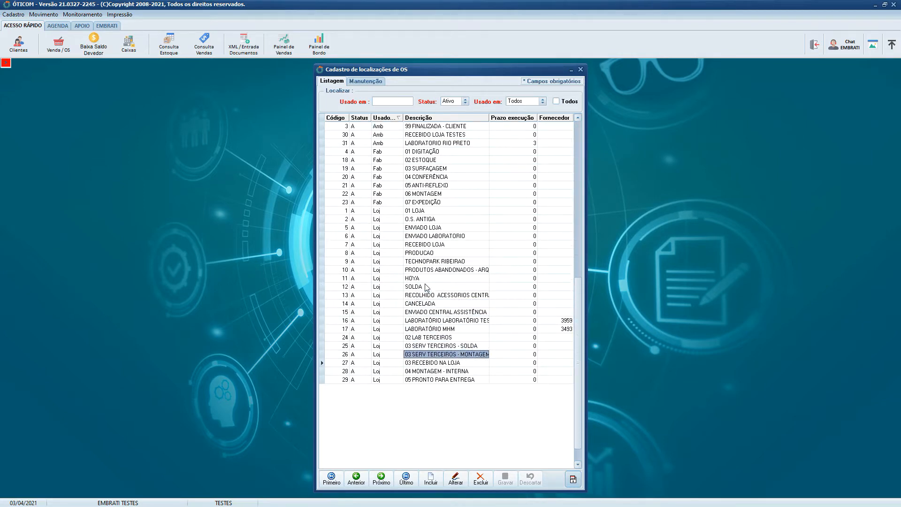
scroll(427, 288, "up", 14)
left_click(384, 228)
left_click(378, 219)
left_click(378, 230)
left_click(382, 254)
left_click(392, 280)
left_click(426, 303)
left_click(391, 330)
left_click(436, 347)
left_click(379, 357)
left_click(442, 366)
left_click(440, 320)
left_click(378, 311)
left_click(428, 287)
left_click(389, 253)
left_click(421, 245)
left_click(388, 227)
- Examine the factory-use (Fab) locations from 01 DIGITAÇÃO to 07 EXPEDIÇÃO and close the location register
left_click(426, 161)
left_click(383, 160)
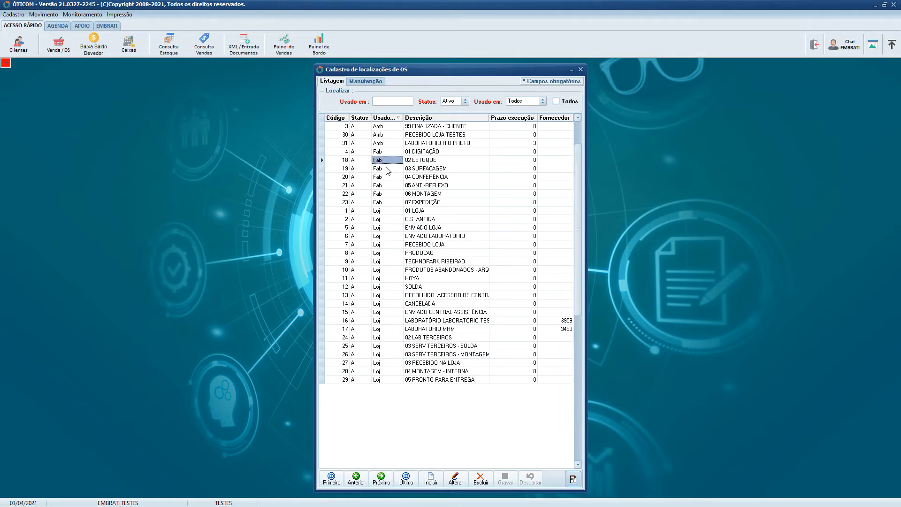
double_click(403, 178)
left_click(334, 83)
left_click(412, 186)
left_click(382, 176)
left_click(383, 184)
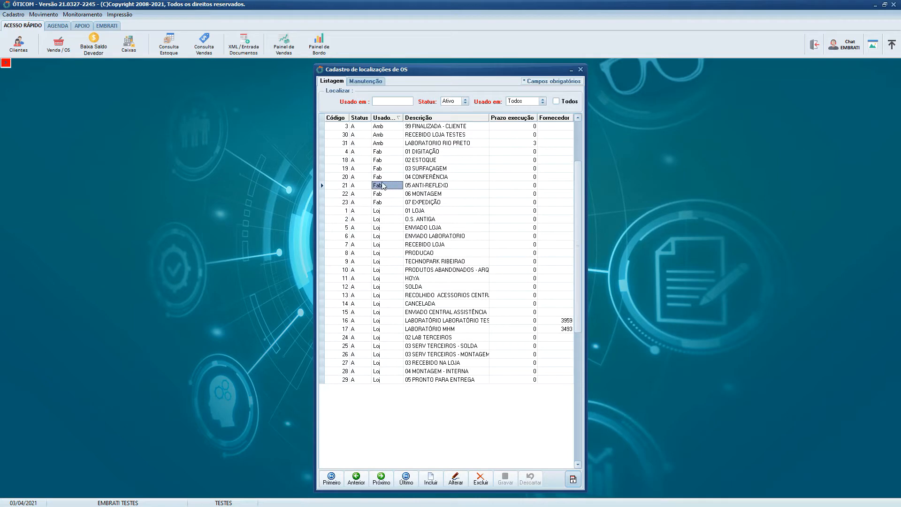
left_click(419, 187)
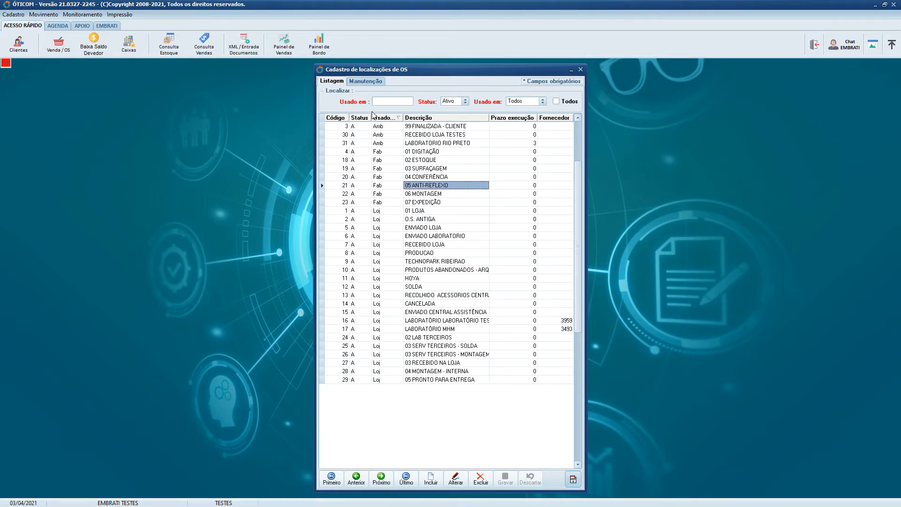
left_click(390, 152)
left_click(389, 169)
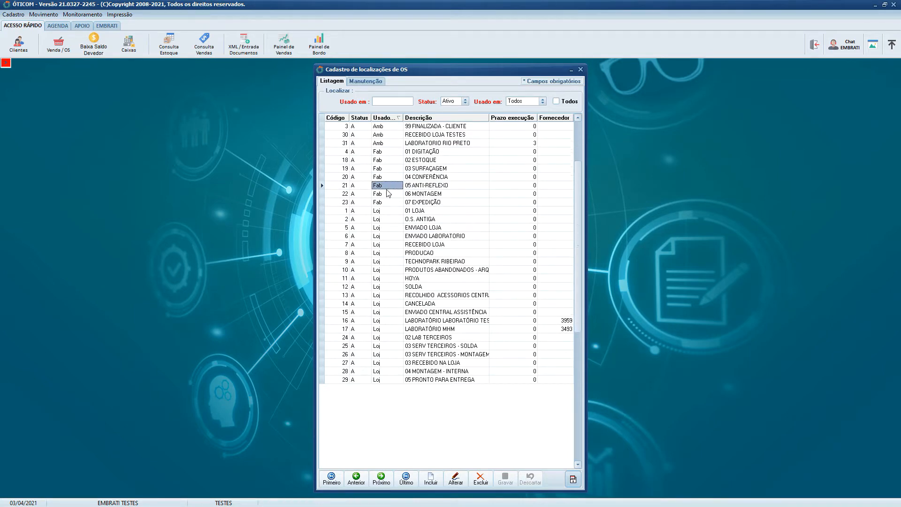
left_click(389, 188)
left_click(389, 202)
left_click(388, 191)
left_click(390, 182)
left_click(390, 169)
left_click(390, 153)
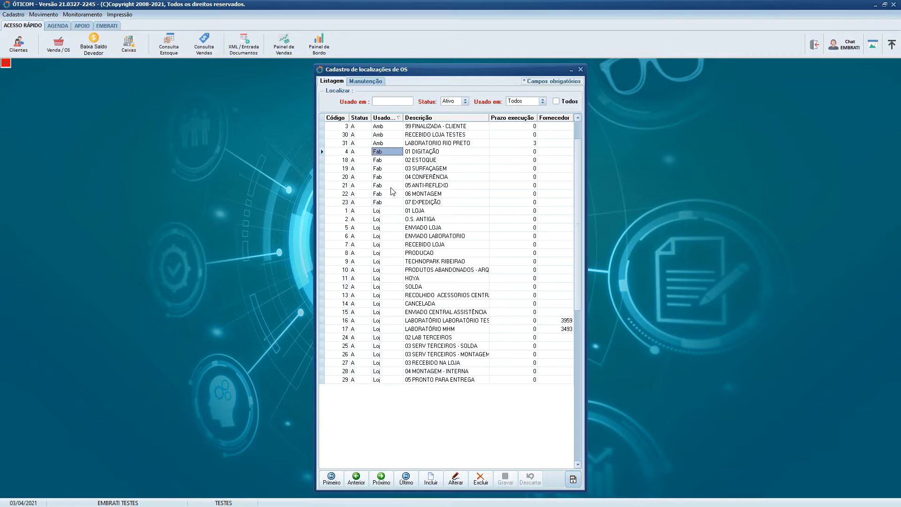
left_click(581, 70)
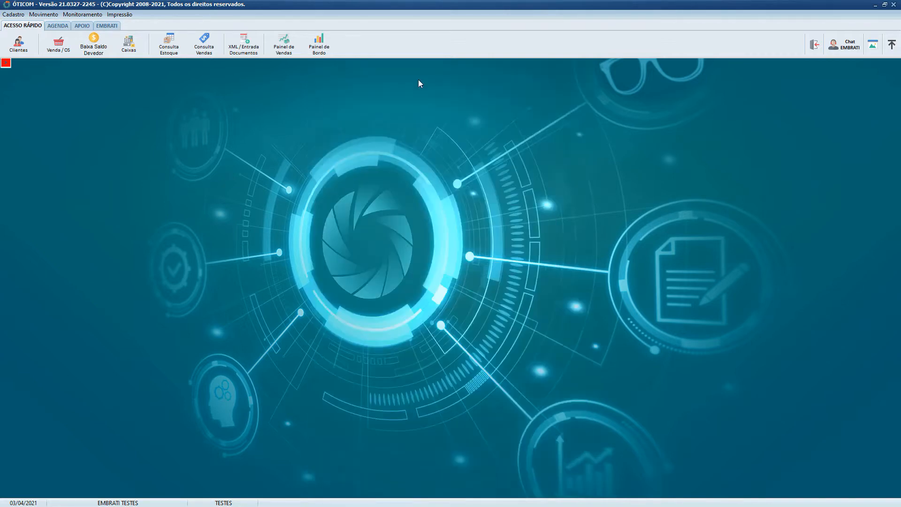
- Reopen the service-order location register and list all locations regardless of status or place of use
left_click(8, 16)
mouse_move(73, 127)
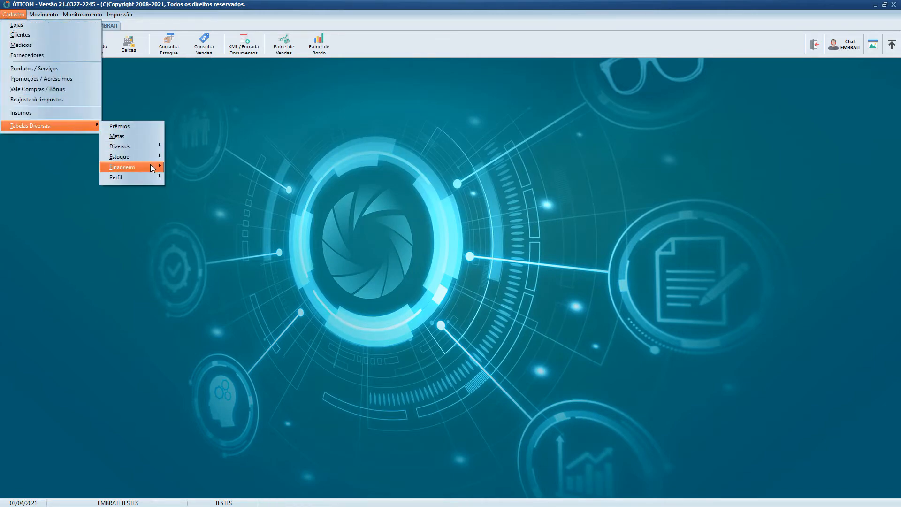
mouse_move(155, 150)
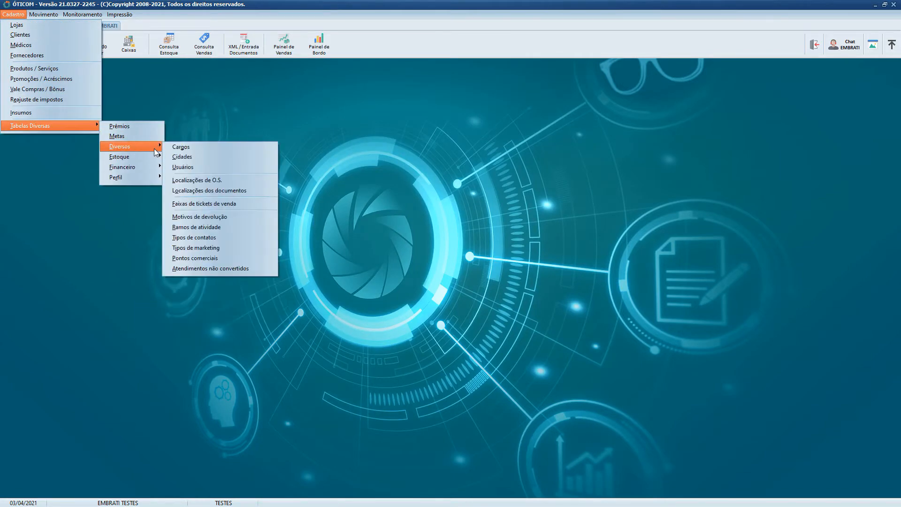
left_click(240, 182)
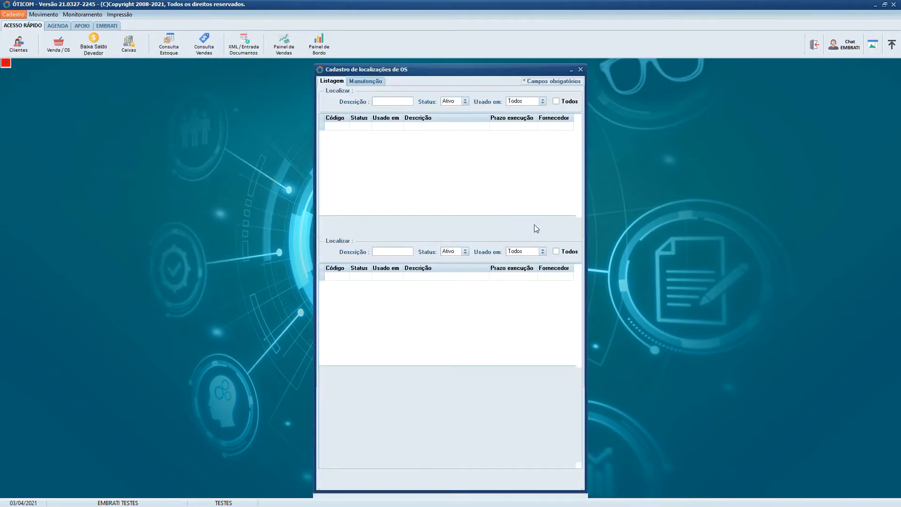
left_click(566, 103)
left_click(567, 103)
left_click(569, 102)
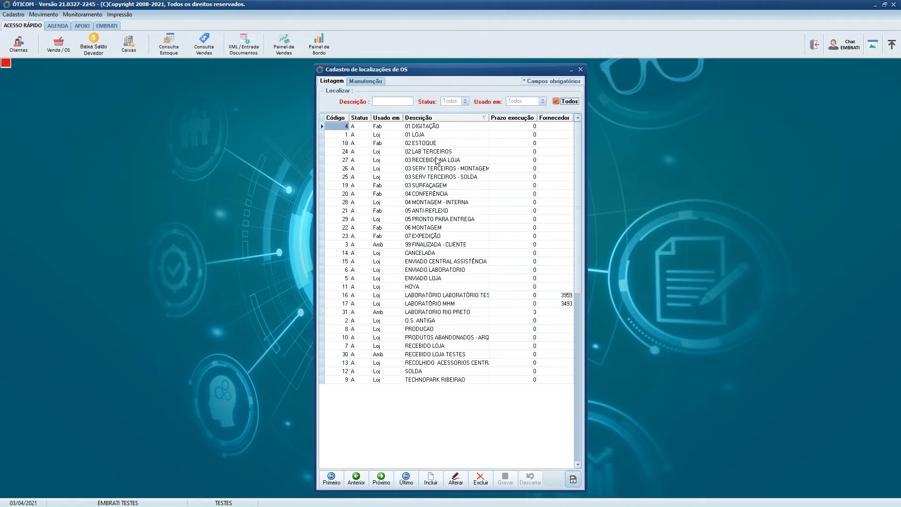
- Review the factory locations among the full list sorted by description and close the register
left_click(434, 177)
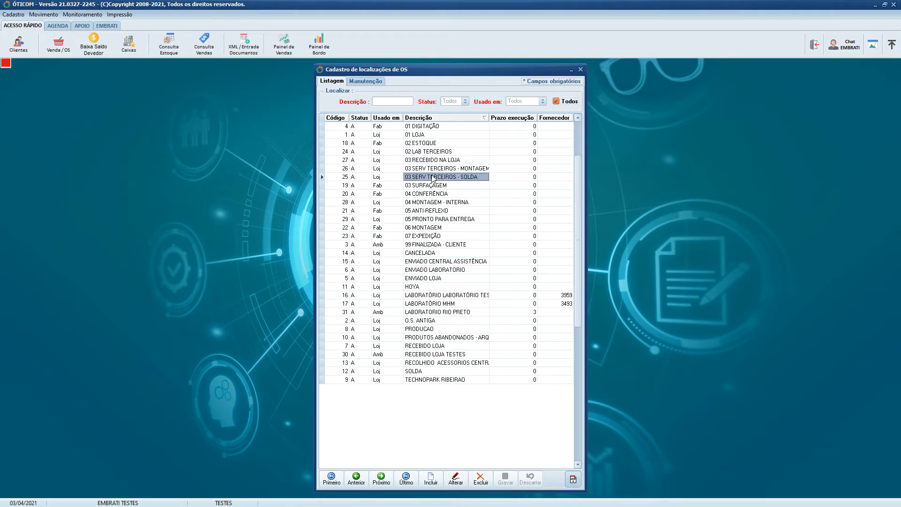
left_click(382, 186)
left_click(382, 194)
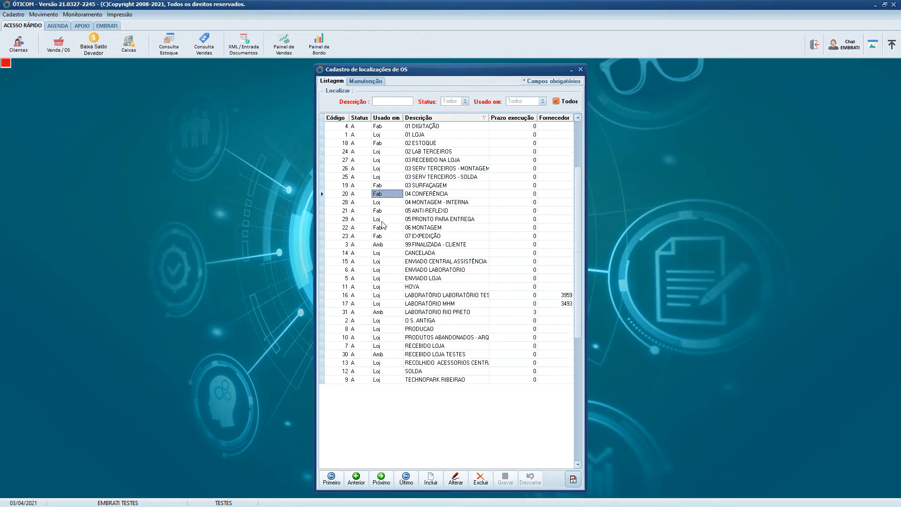
left_click(382, 236)
left_click(382, 228)
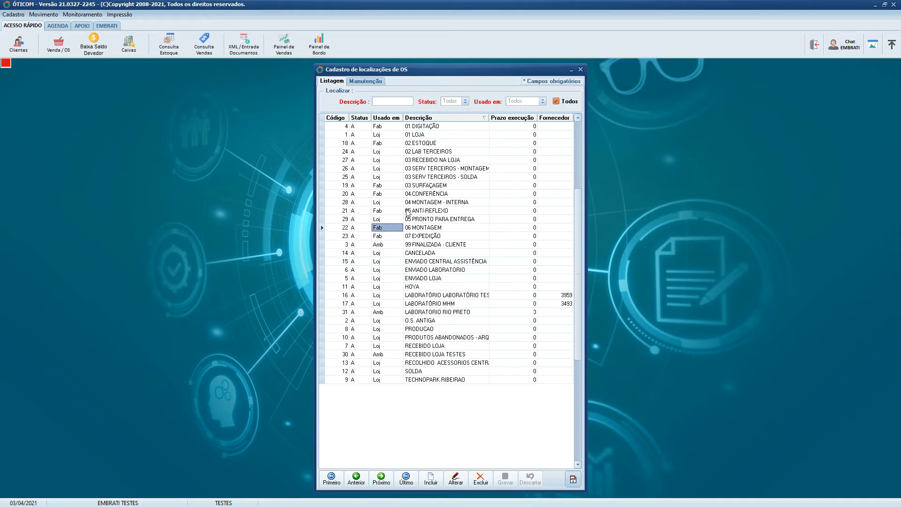
left_click(581, 71)
left_click(581, 70)
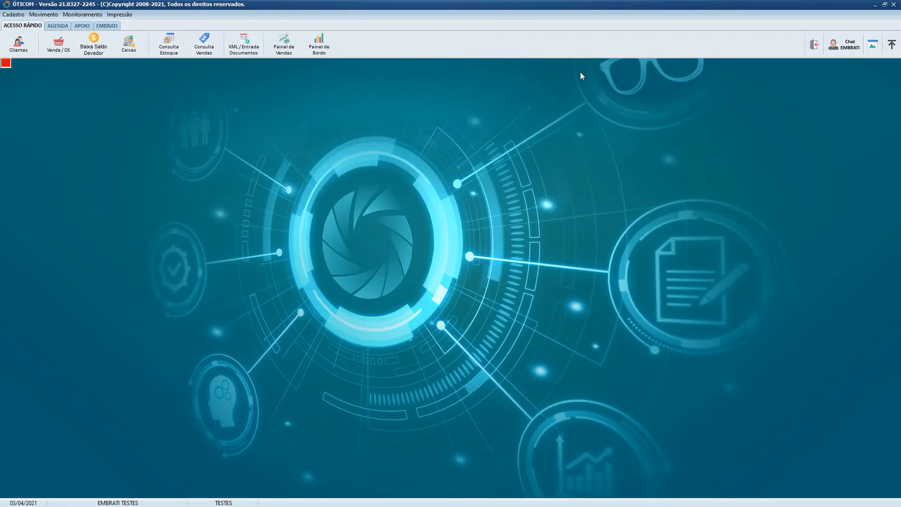
- Start a new laboratory service order and select the customer by searching for the full name
left_click(61, 48)
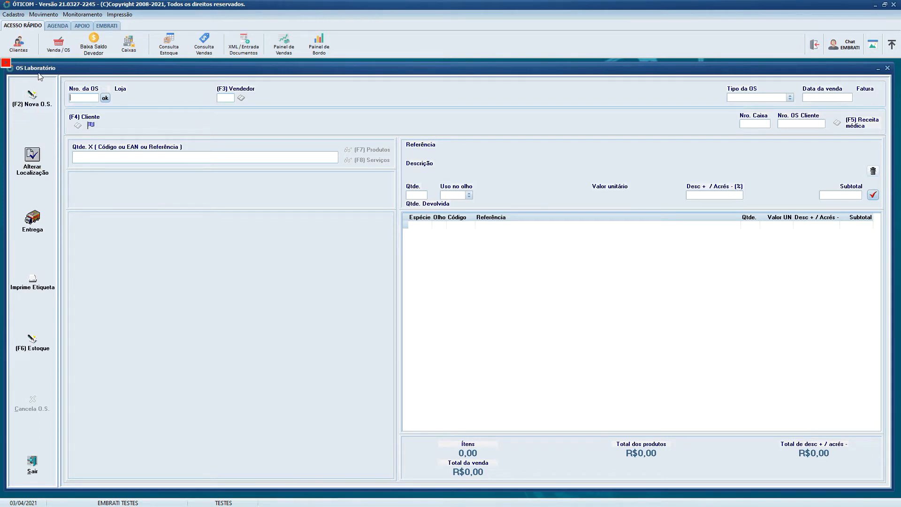
left_click(40, 101)
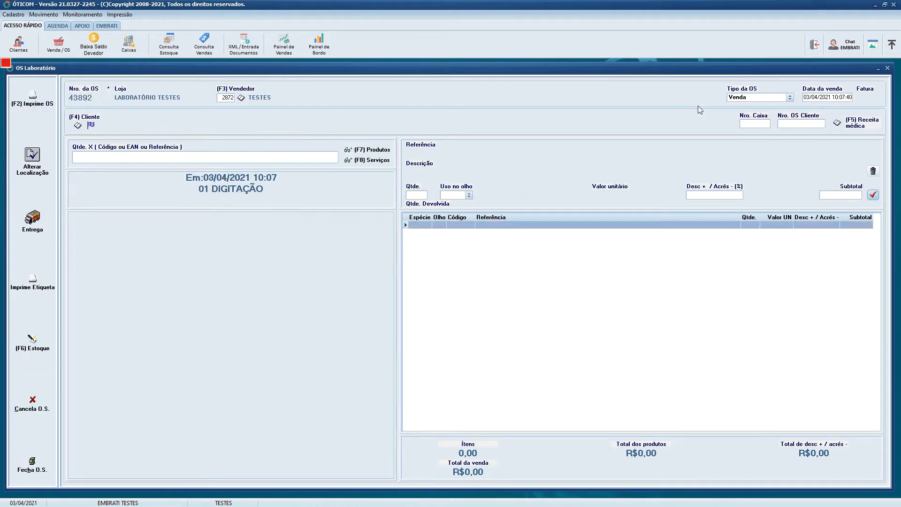
left_click(77, 126)
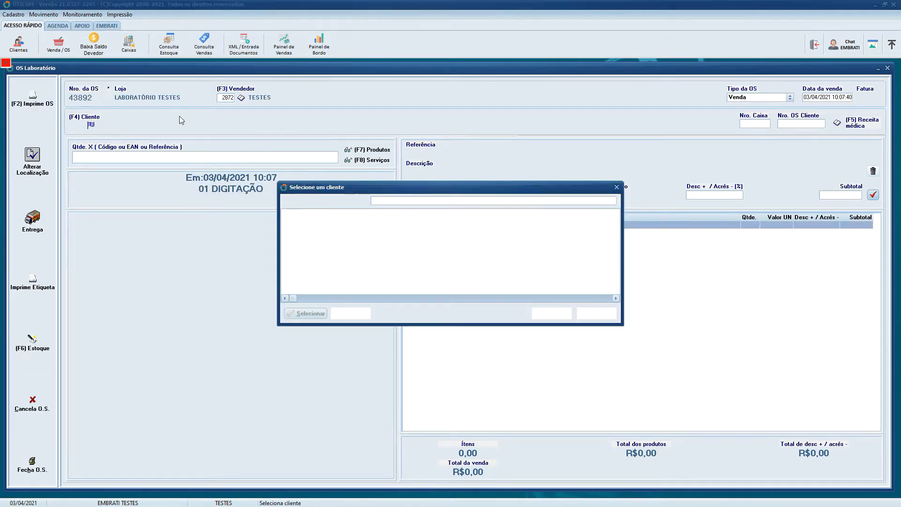
type("JOSE DA SILVA")
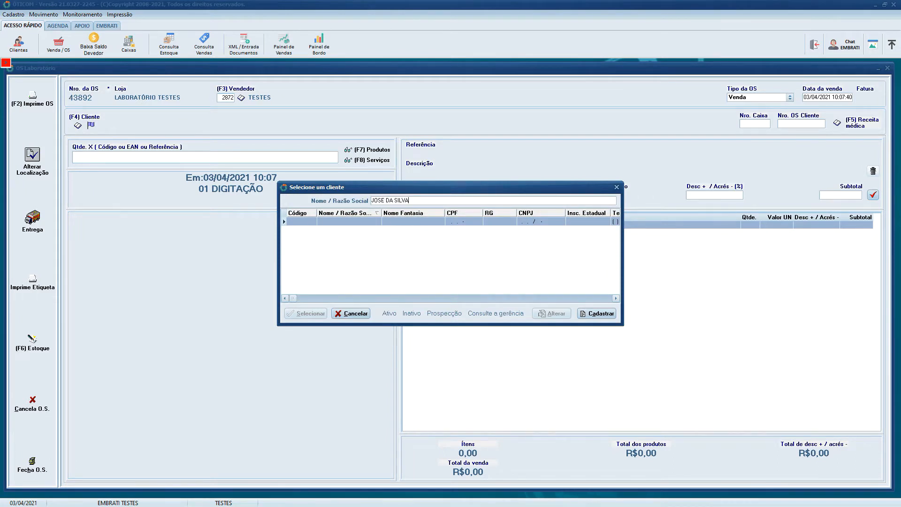
key("Return")
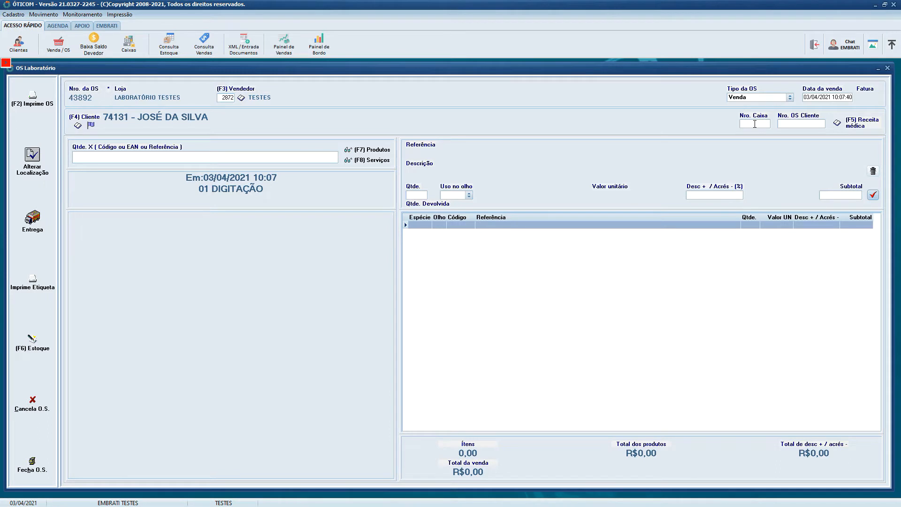
- Set the service order's box number to 12457 and fill in the client's own OS number
type("2457")
key("Tab")
type("458741")
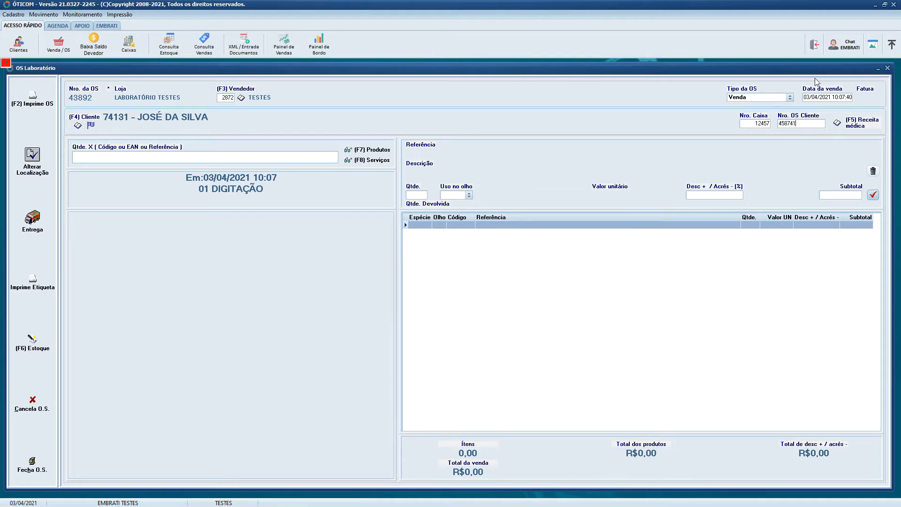
- Enter a prescription dated 03/04/2021 with distance spherical 2,00, cylindrical 2,00, axis 2, DNP 32 and addition 2,00 for both eyes
left_click(839, 125)
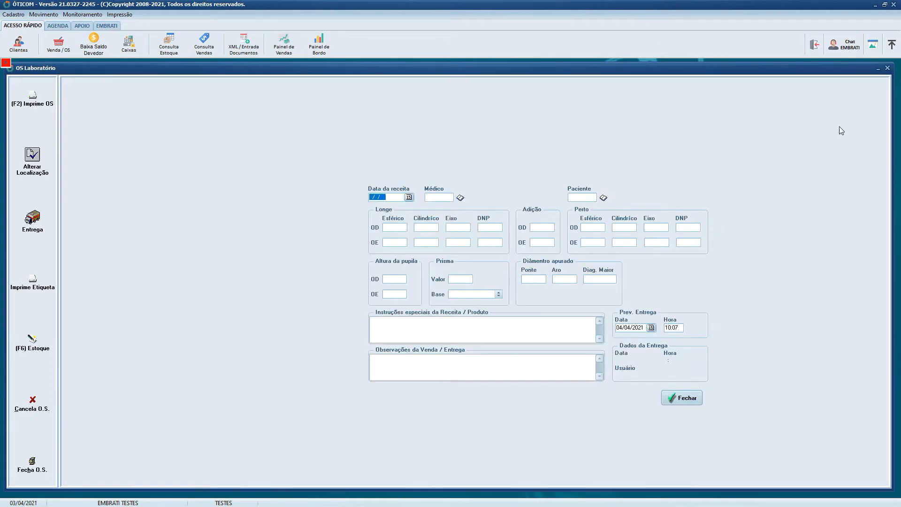
key("Return")
type("2")
key("Return")
type("2")
key("Return")
type("2")
key("Return")
type("32")
key("Return")
type("2")
key("Return")
type("2")
key("Return")
type("32")
key("Return")
type("2")
key("Return")
key("Return")
key("Return")
key("Return")
key("Return")
key("Return")
key("Return")
key("Return")
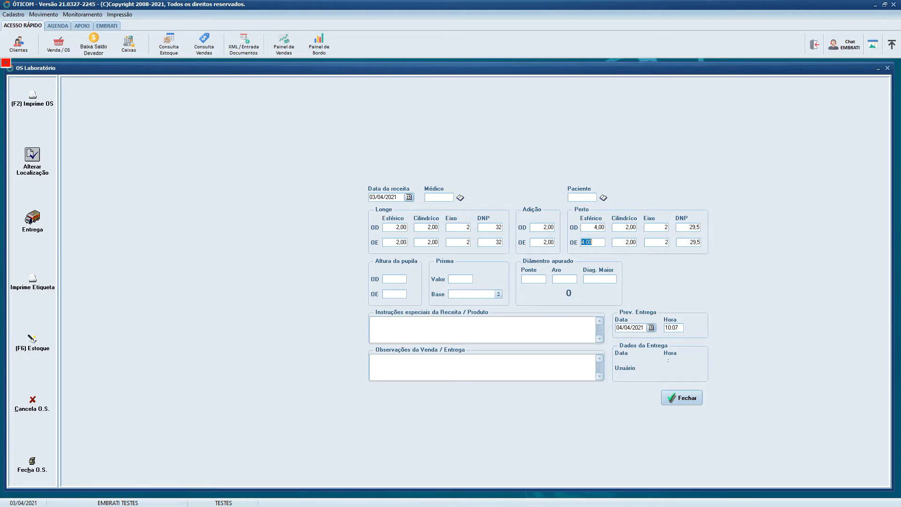
- Set the expected delivery date to 07/04/2021 and close the prescription form
left_click(651, 328)
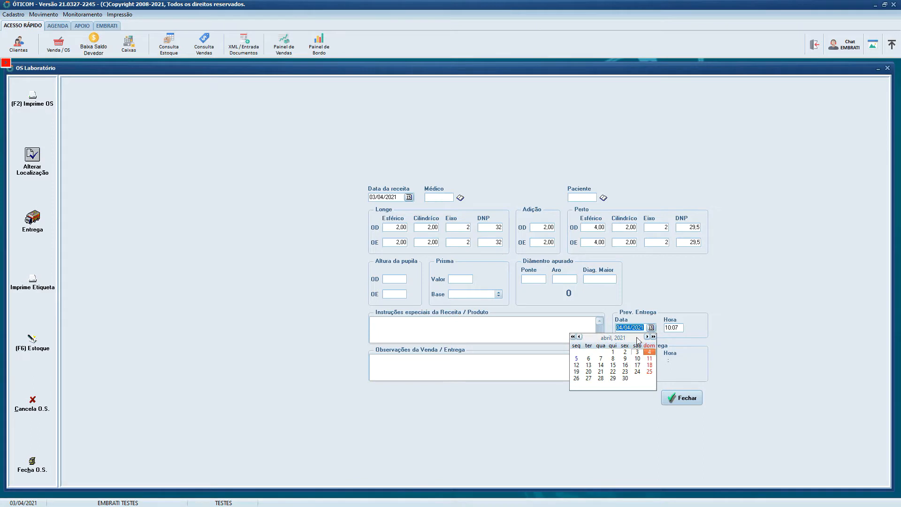
left_click(601, 359)
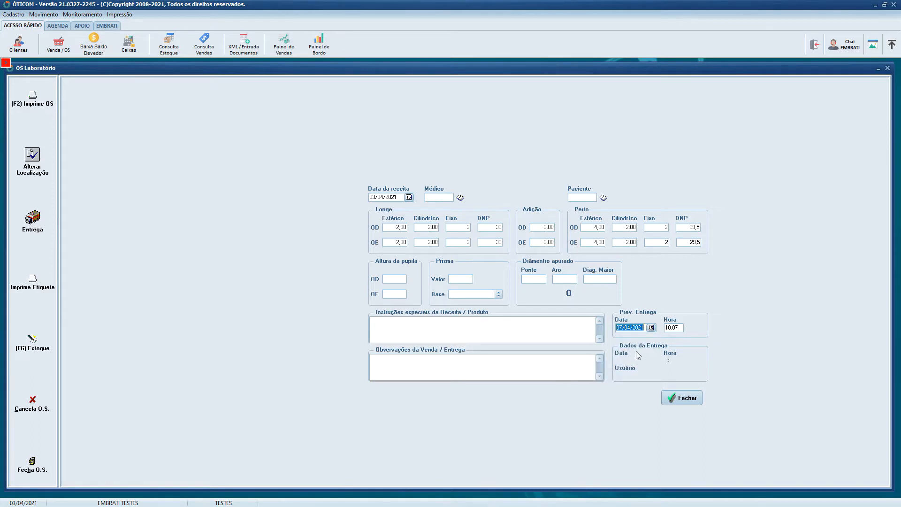
key("Tab")
left_click(681, 398)
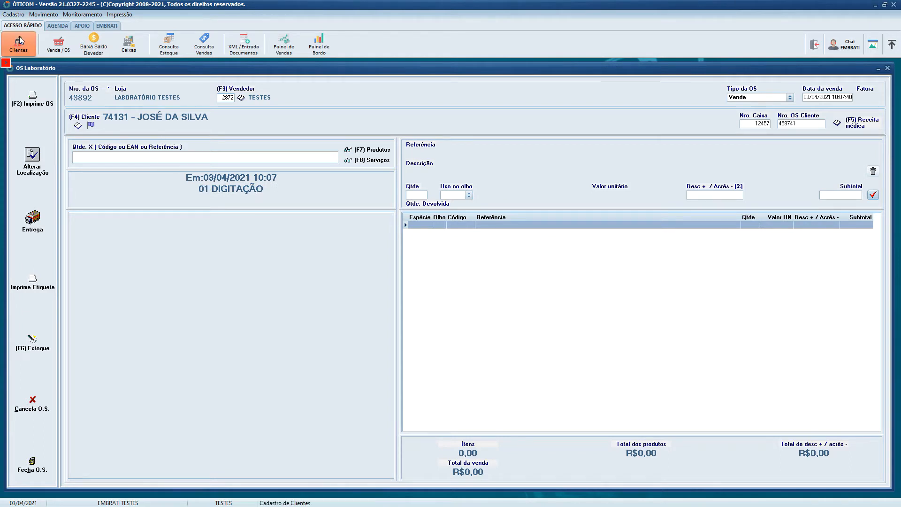
- Filter the service-order location register by FAB in the usage column, check 01 DIGITAÇÃO, and close the register
left_click(13, 15)
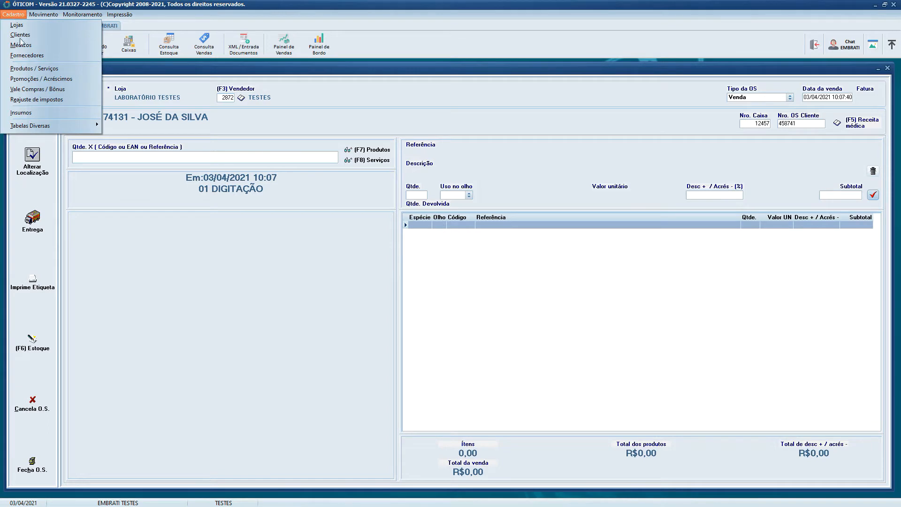
mouse_move(57, 125)
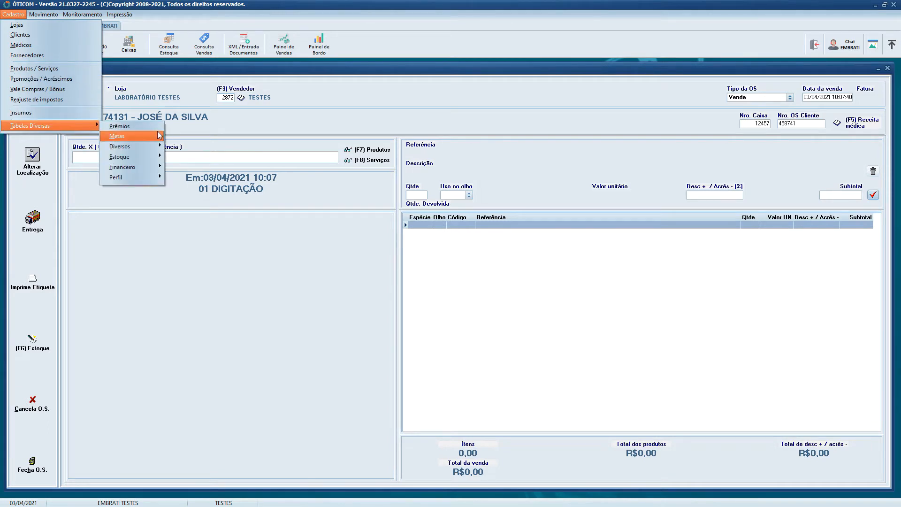
mouse_move(151, 147)
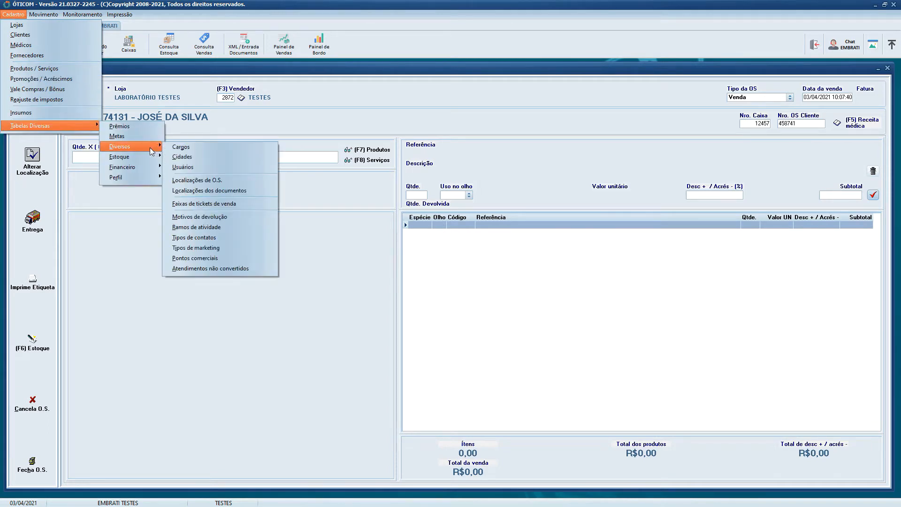
left_click(254, 181)
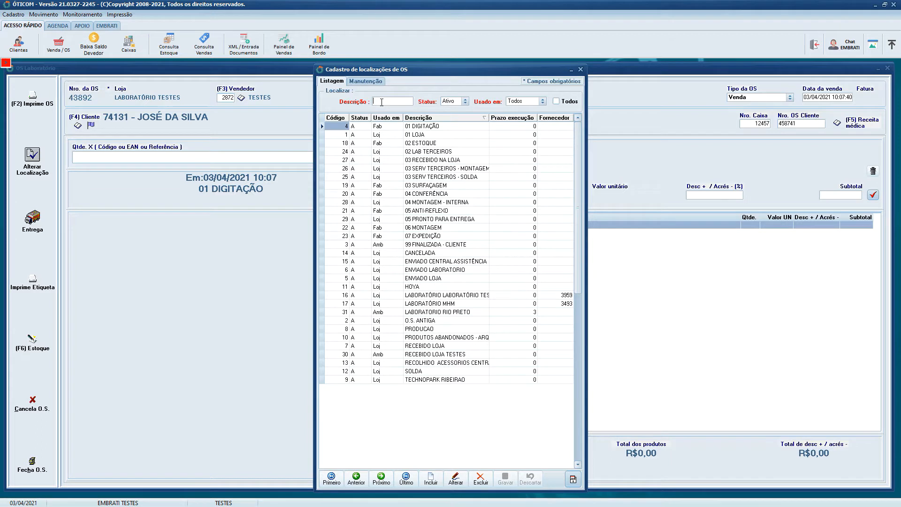
left_click(386, 117)
type("FAB")
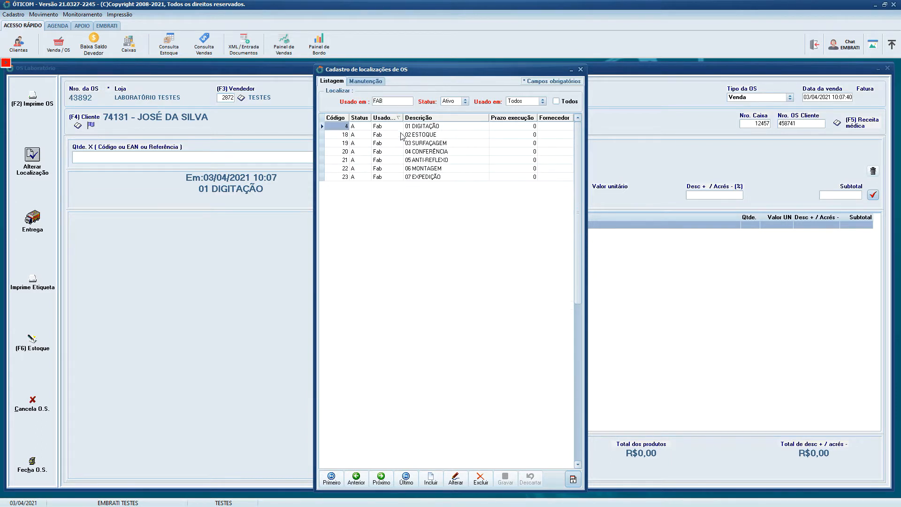
left_click(424, 129)
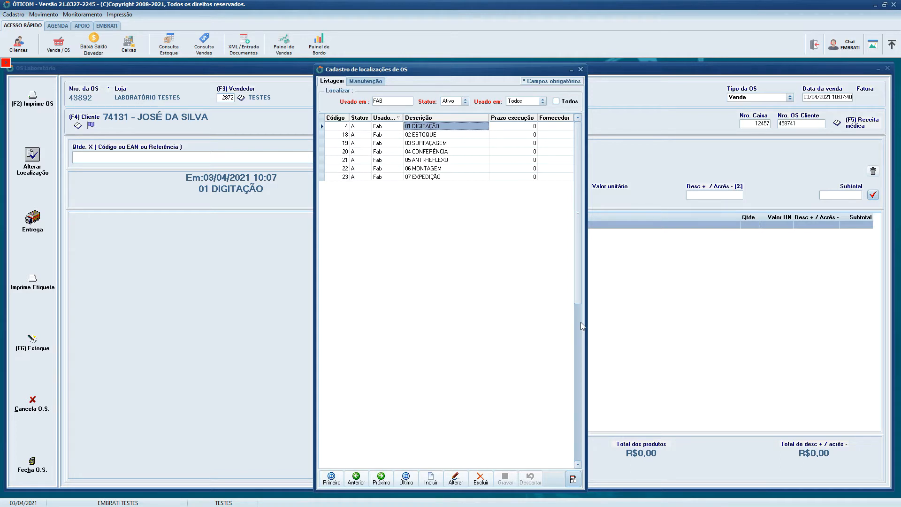
left_click(581, 70)
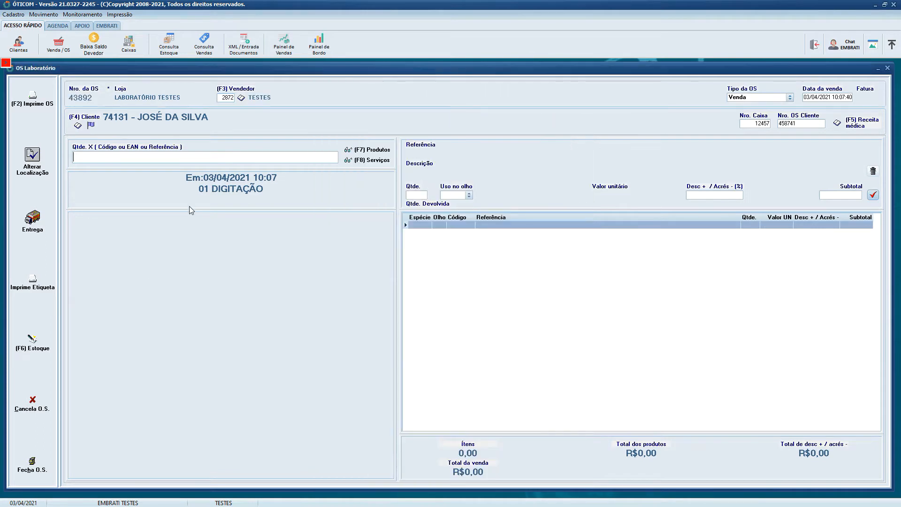
- Check where the default location for new and delivered service orders is configured in the store register, and close the register
left_click(13, 14)
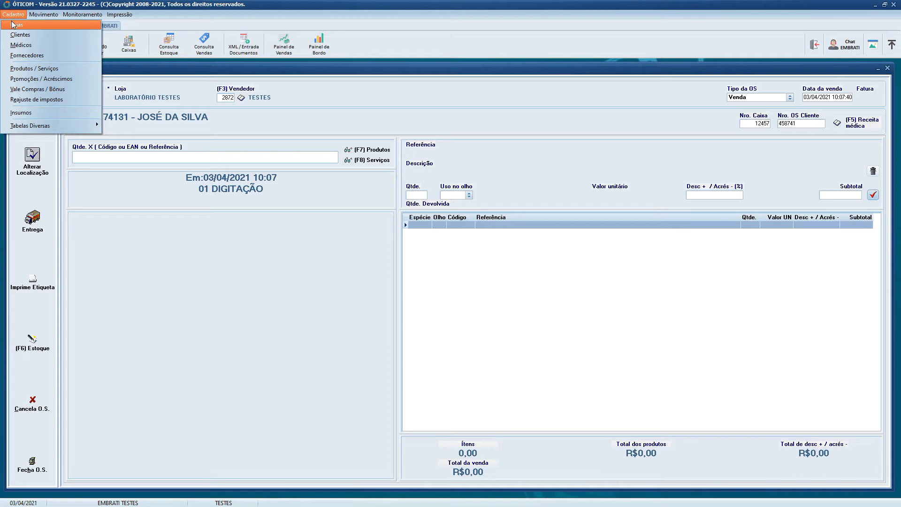
left_click(13, 24)
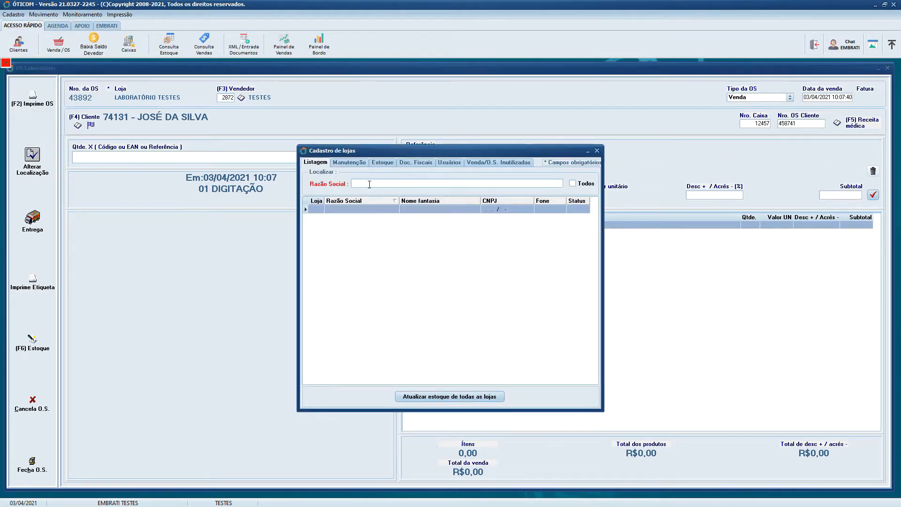
left_click(361, 163)
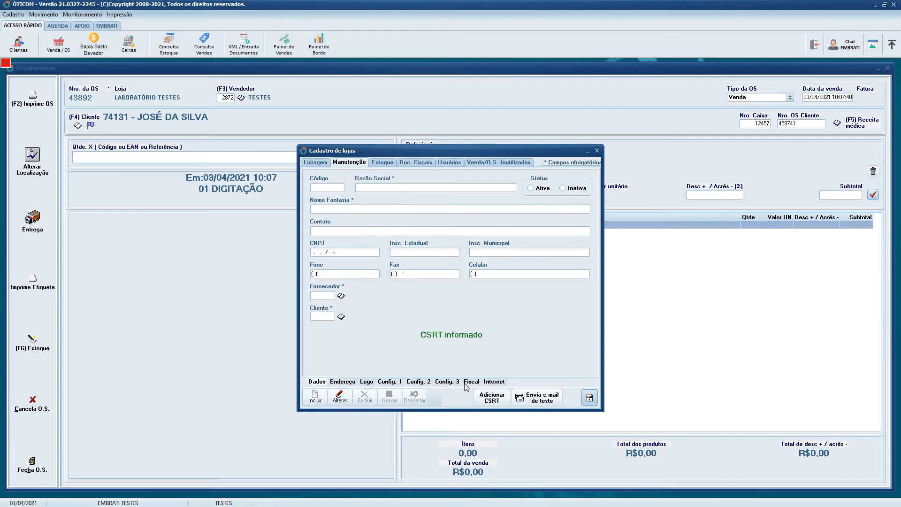
left_click(453, 382)
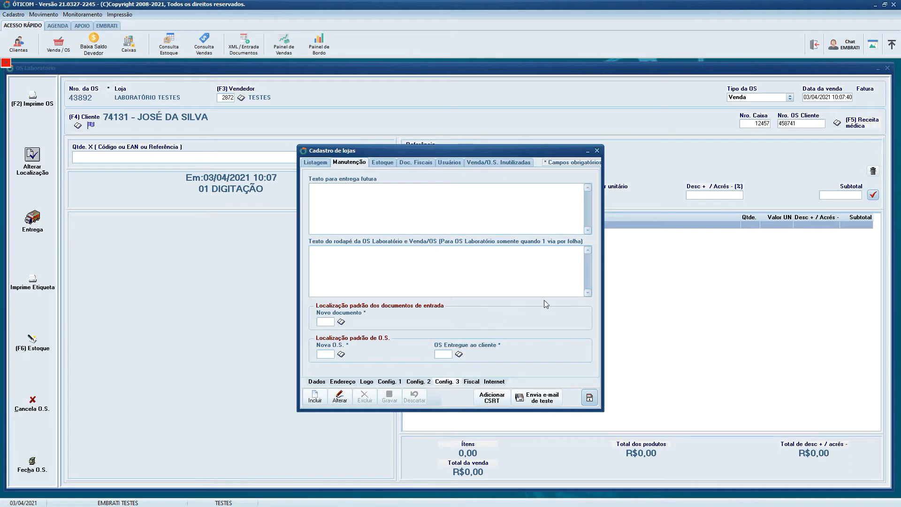
left_click(597, 152)
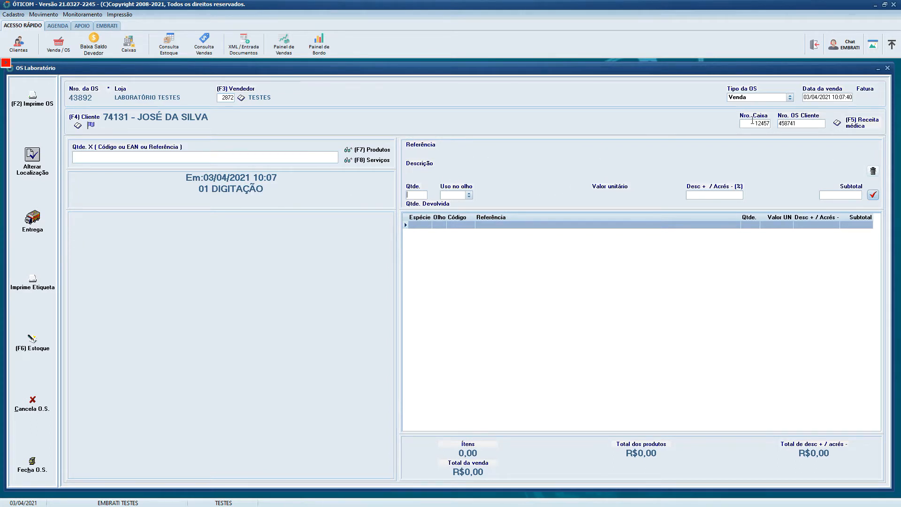
- Add the lens POLI ASF POLI AR LENTES VS 1.59 65 1.00 -0.25 to the service order with quantity 2
double_click(795, 123)
left_click(374, 153)
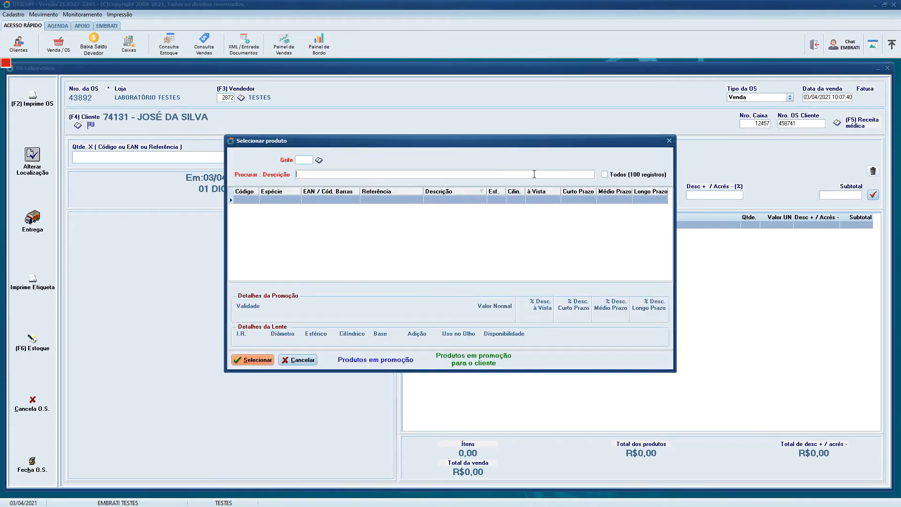
left_click(609, 175)
double_click(415, 248)
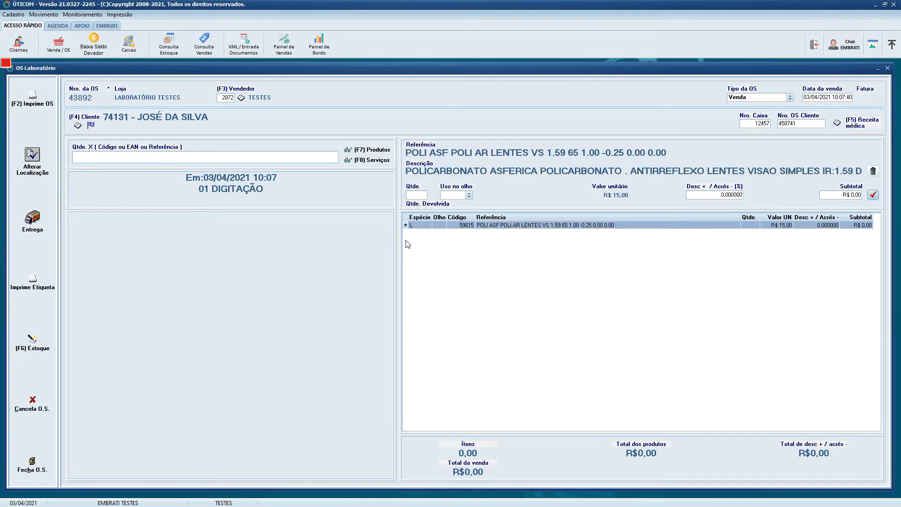
type("2")
key("Return")
key("Return")
key("Return")
key("Return")
key("Return")
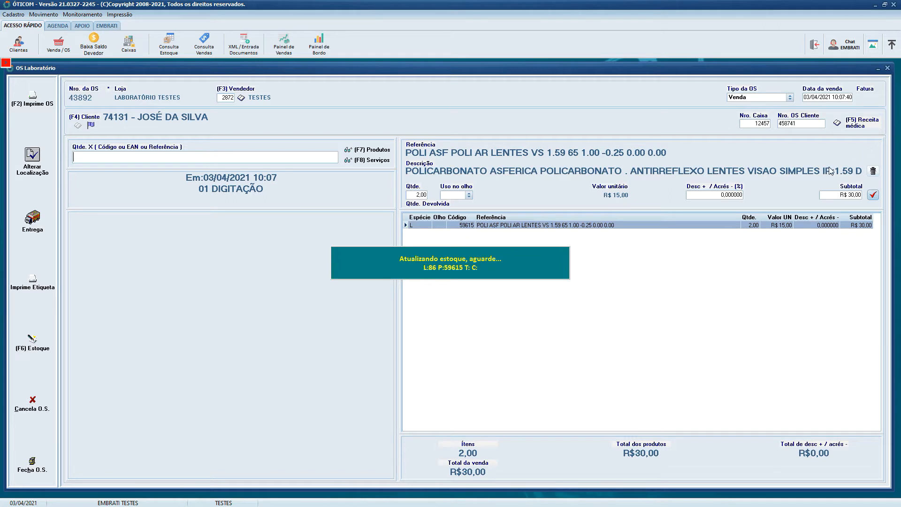
- Add the treatment HOYA SERVI CLEANEXTRA TRATAMENTOS AR to the service order with quantity 2
left_click(355, 148)
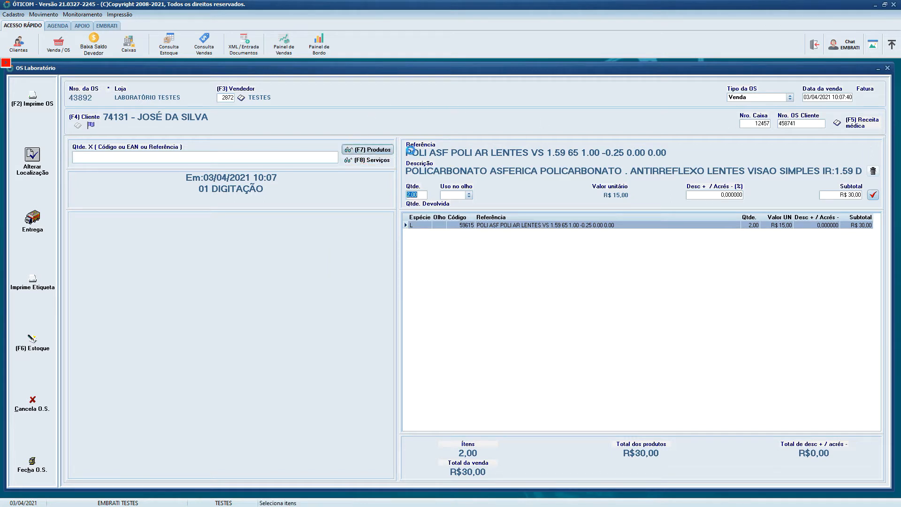
left_click(637, 176)
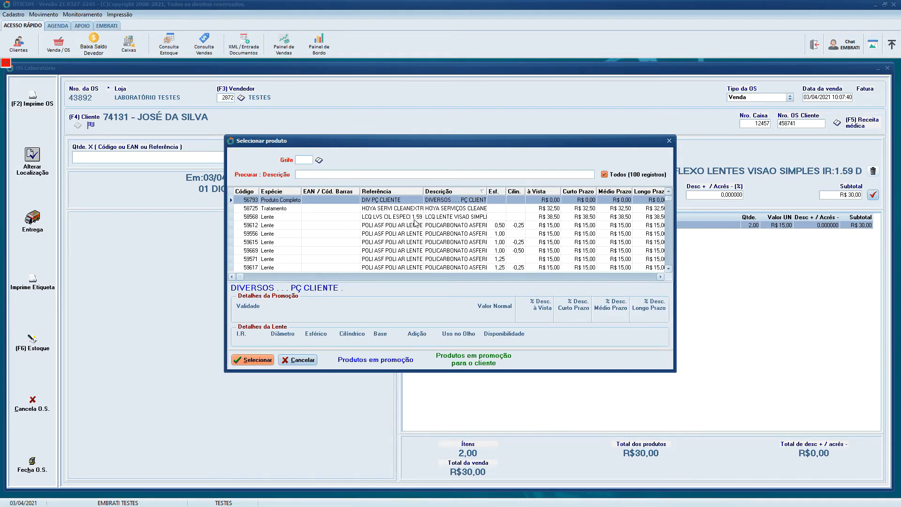
left_click(394, 211)
double_click(394, 210)
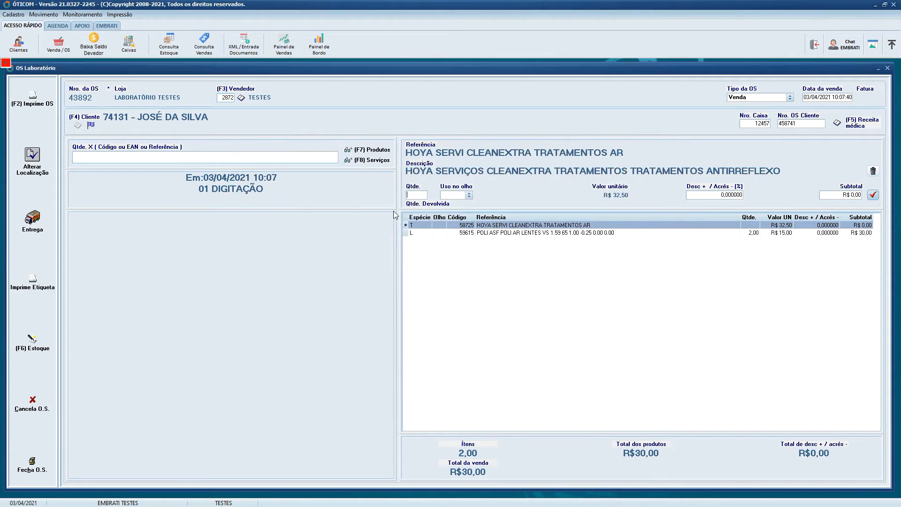
key("Return")
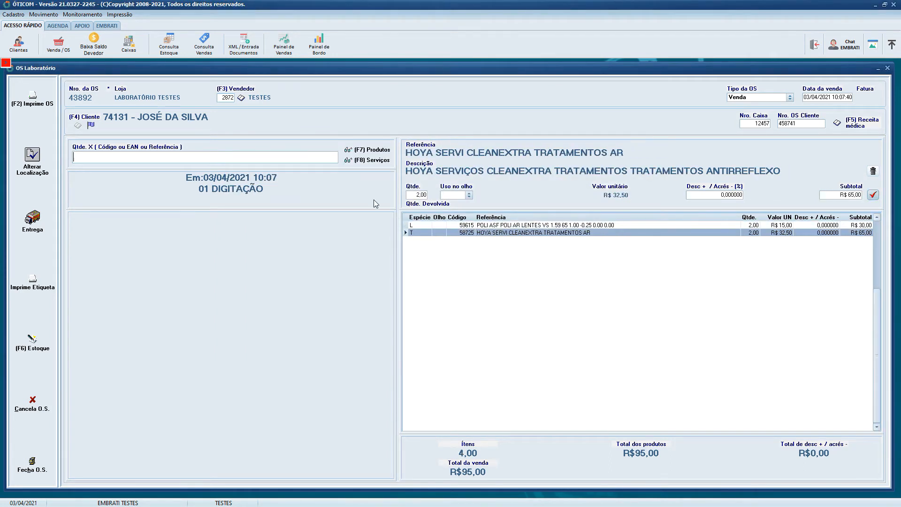
- Add the service LCQ MONTAGEM ALTERAÇÃO to the service order with quantity 2
left_click(386, 161)
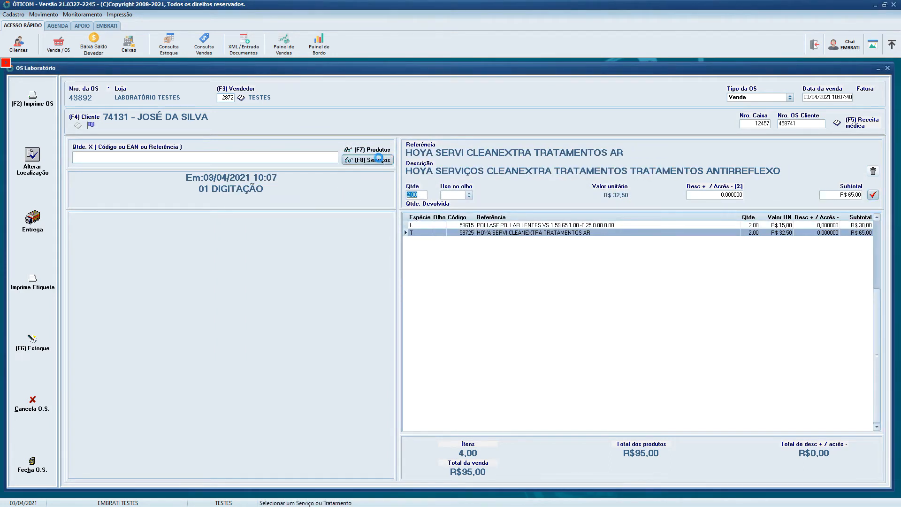
left_click(664, 176)
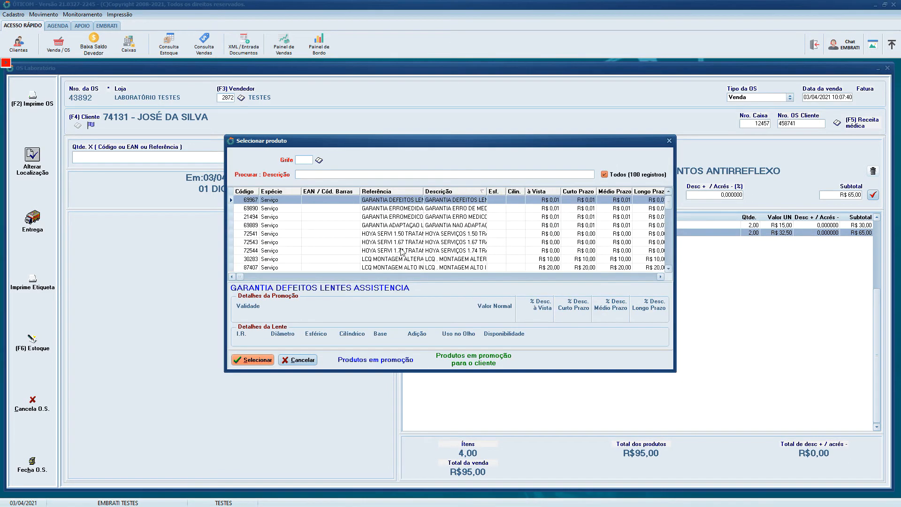
double_click(401, 249)
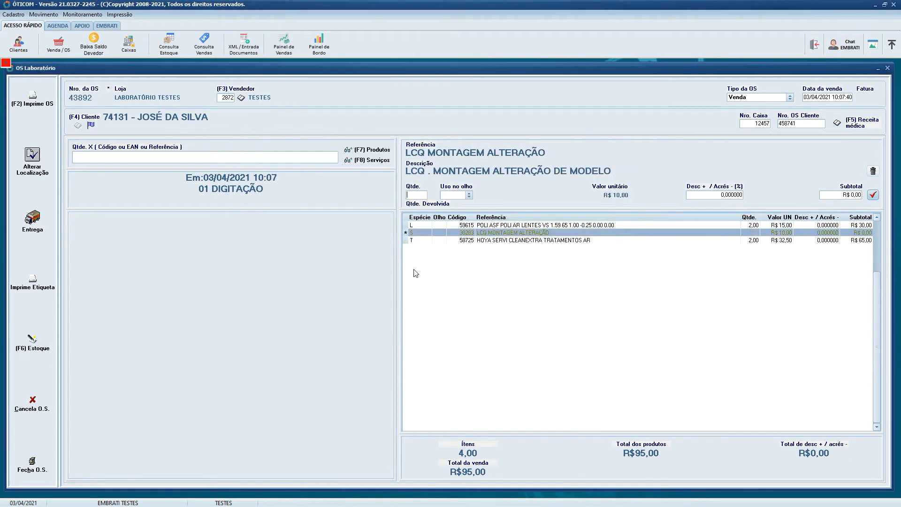
key("Return")
key("Return")
key("Return")
key("Return")
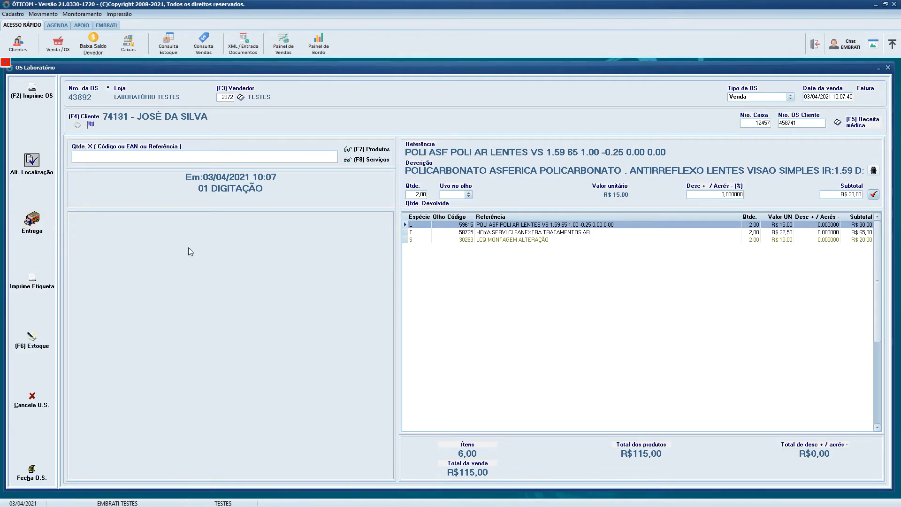
- Review the service order's delivery form and its location-change form, and close the service order
left_click(47, 230)
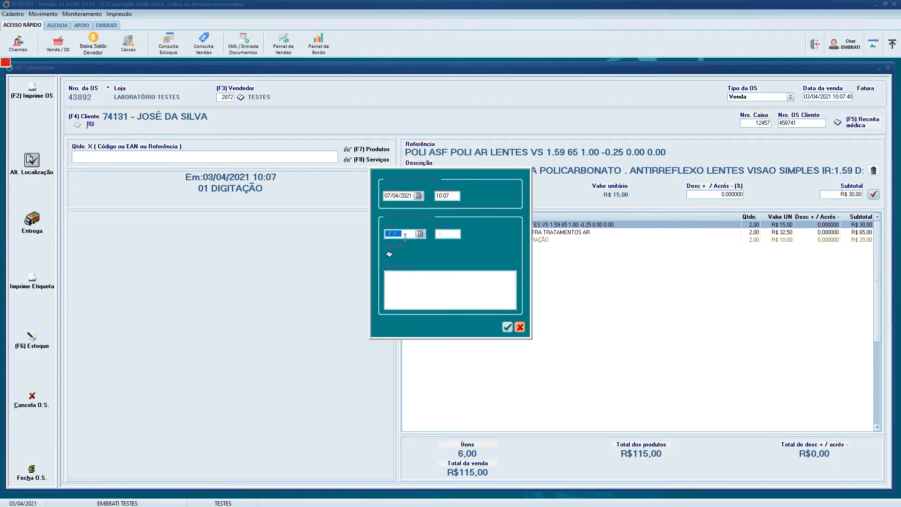
left_click(508, 328)
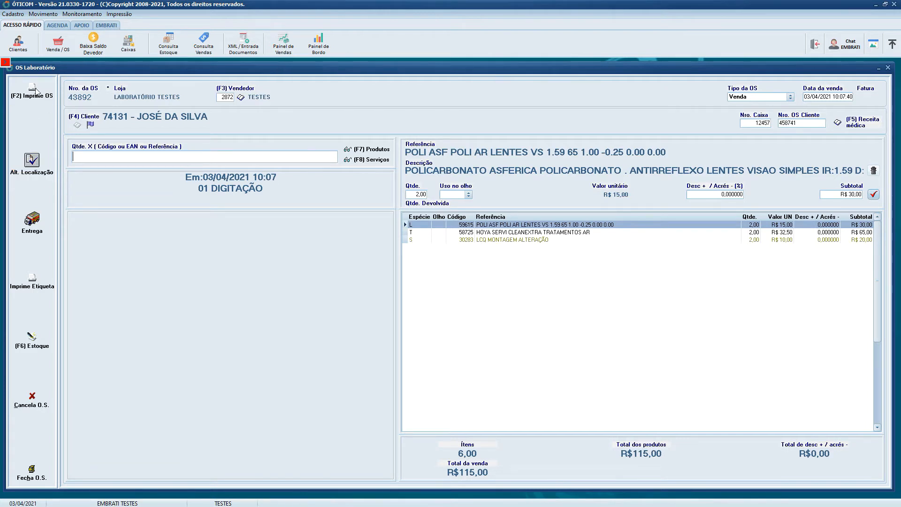
left_click(33, 165)
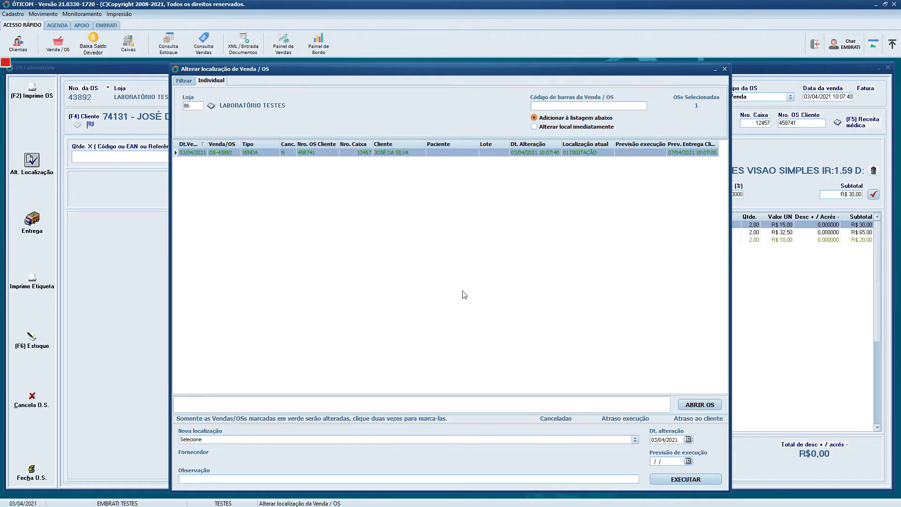
left_click(725, 69)
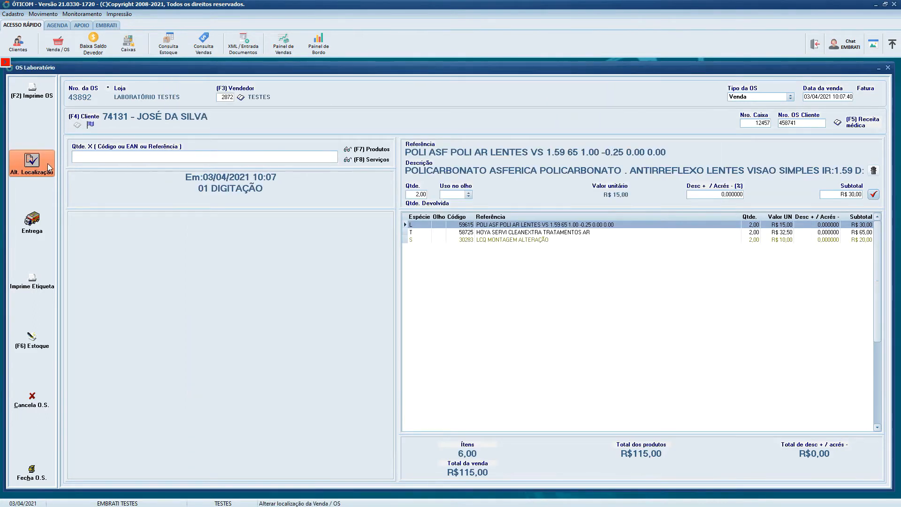
left_click(887, 67)
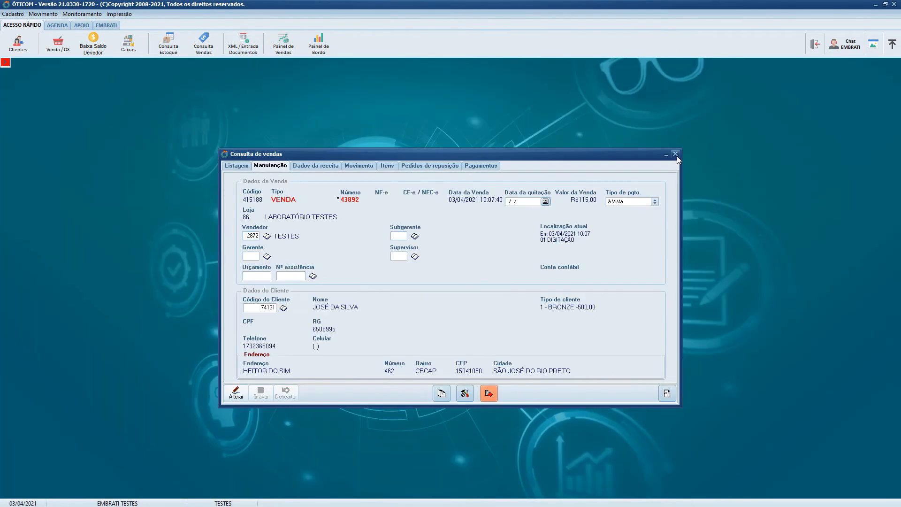
left_click(676, 155)
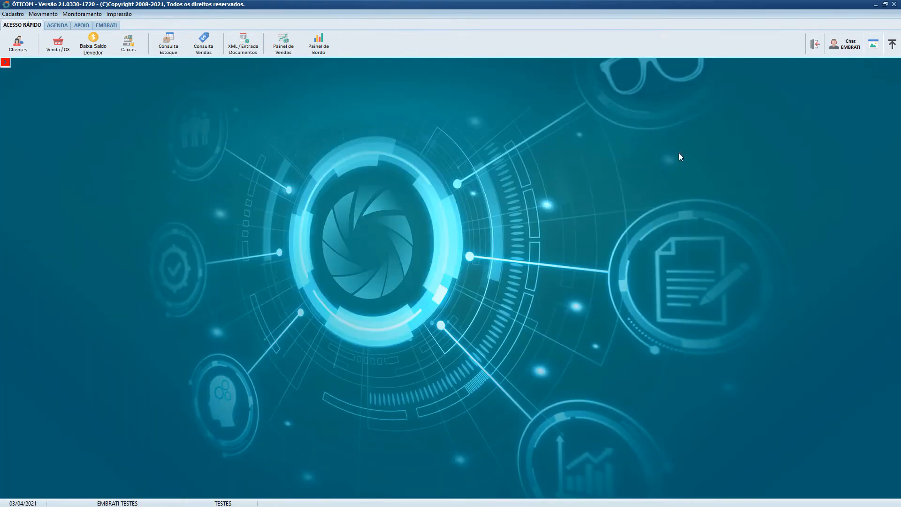
- Create a new laboratory service order and assign the client by searching for the client's name
left_click(47, 15)
mouse_move(47, 47)
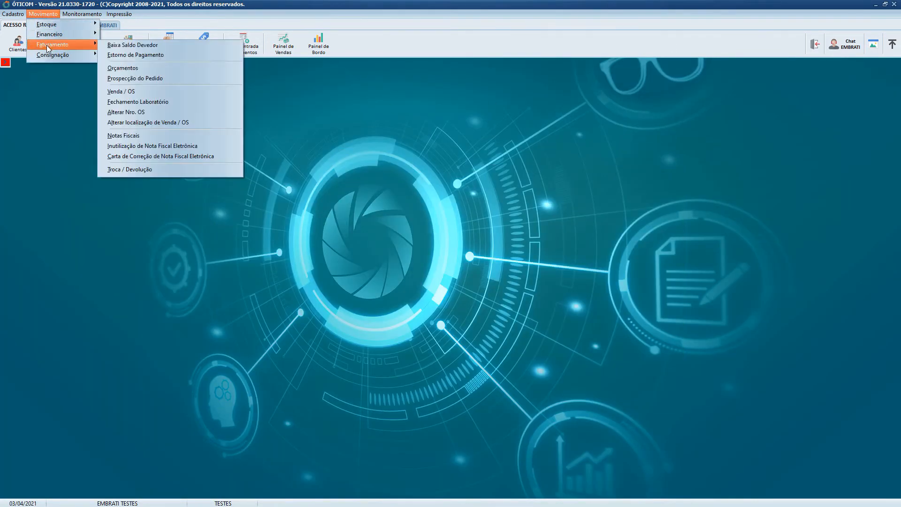
left_click(185, 126)
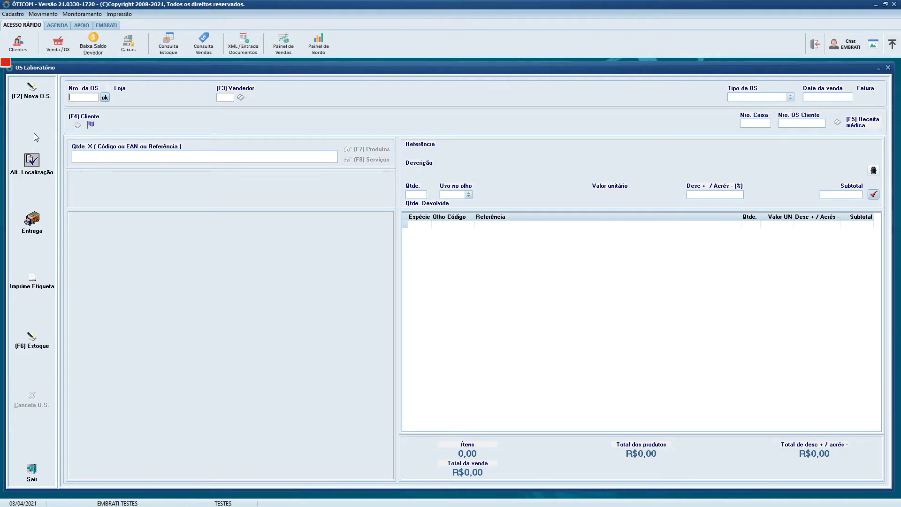
left_click(35, 97)
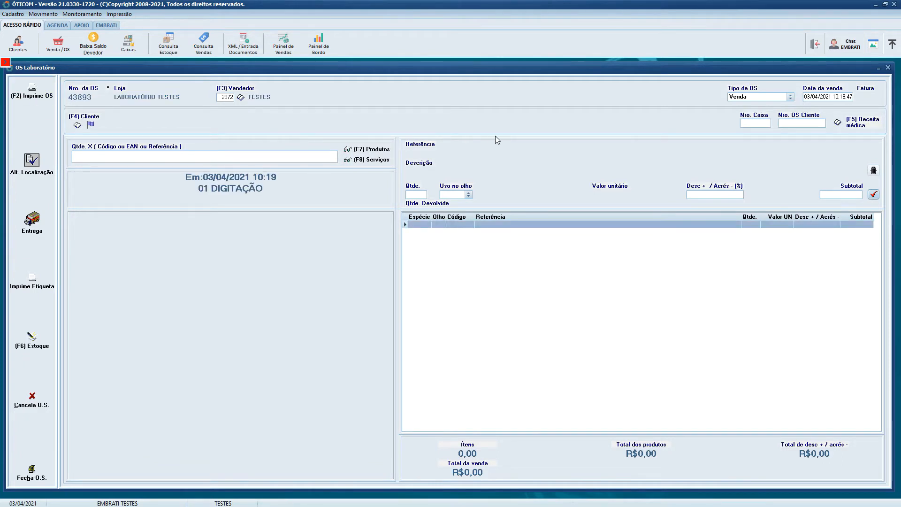
left_click(77, 125)
type("JOSE DA SILVA")
key("Return")
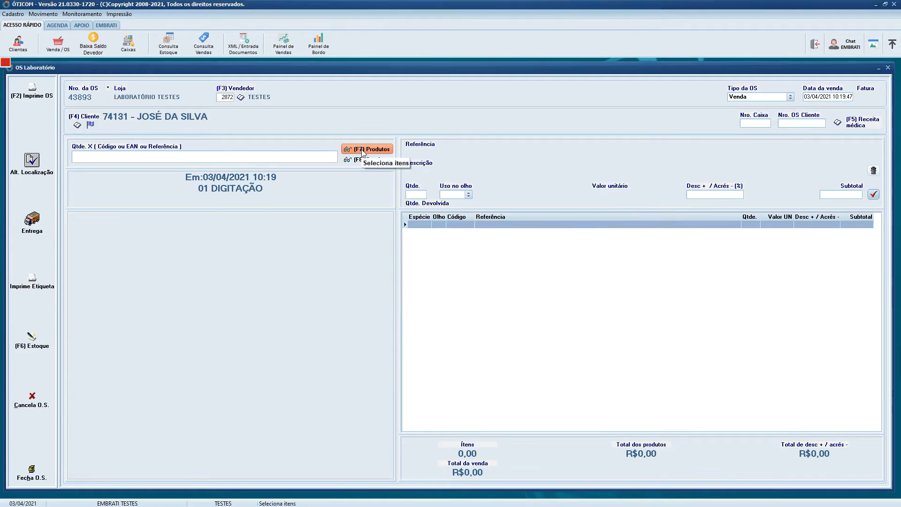
- Add the lens POLI ASF POLI AR LENTES VS 1.59 65 1.00 -0.50 with quantity 4, and close the service order and its screen
left_click(363, 150)
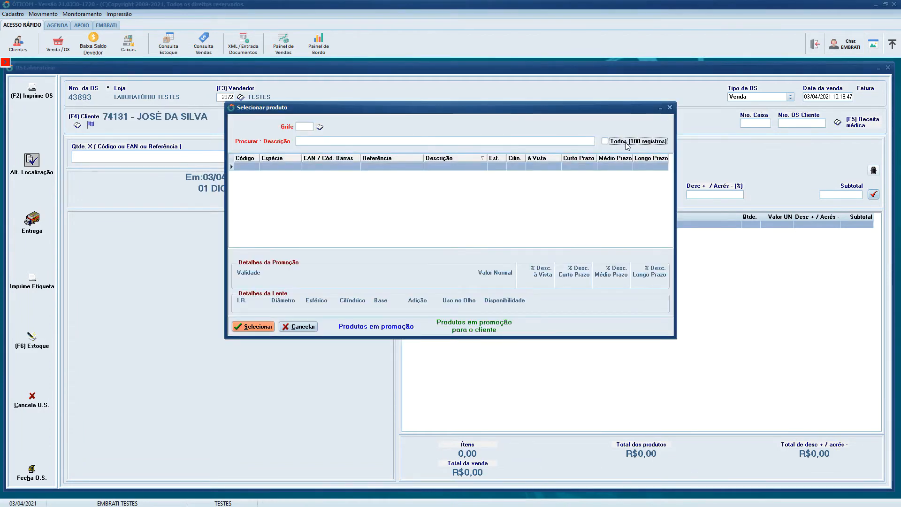
left_click(627, 142)
double_click(501, 225)
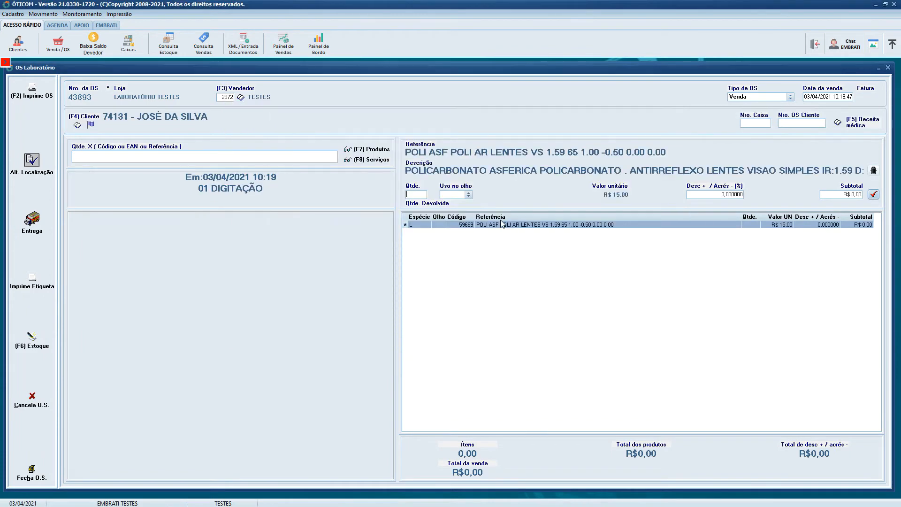
type("4")
key("Return")
key("Return")
key("Return")
key("Return")
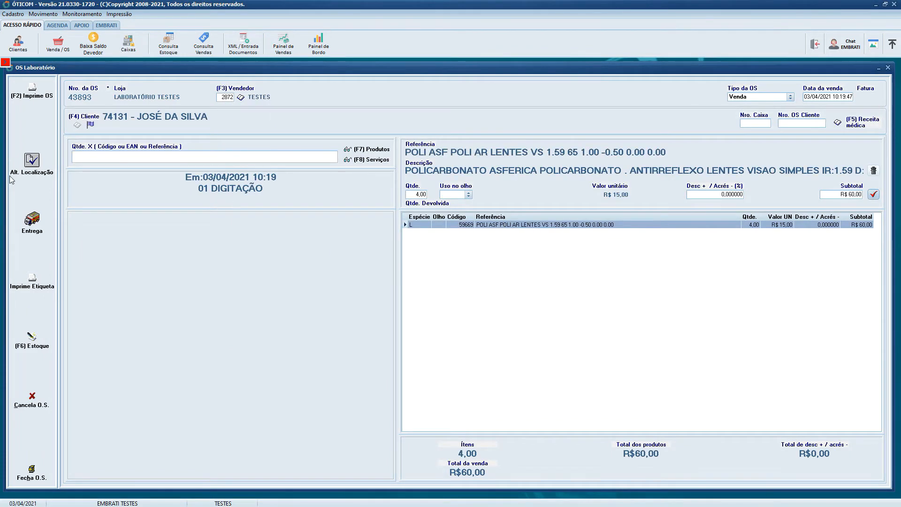
left_click(20, 479)
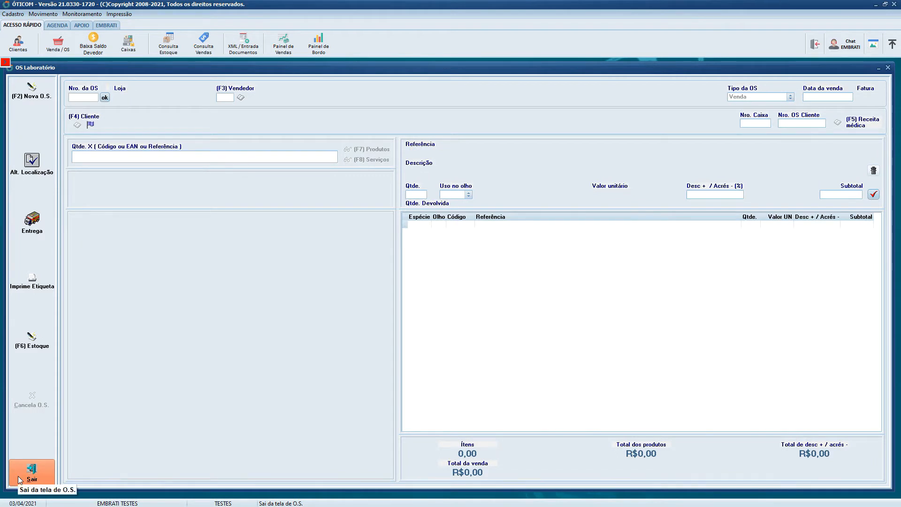
left_click(19, 478)
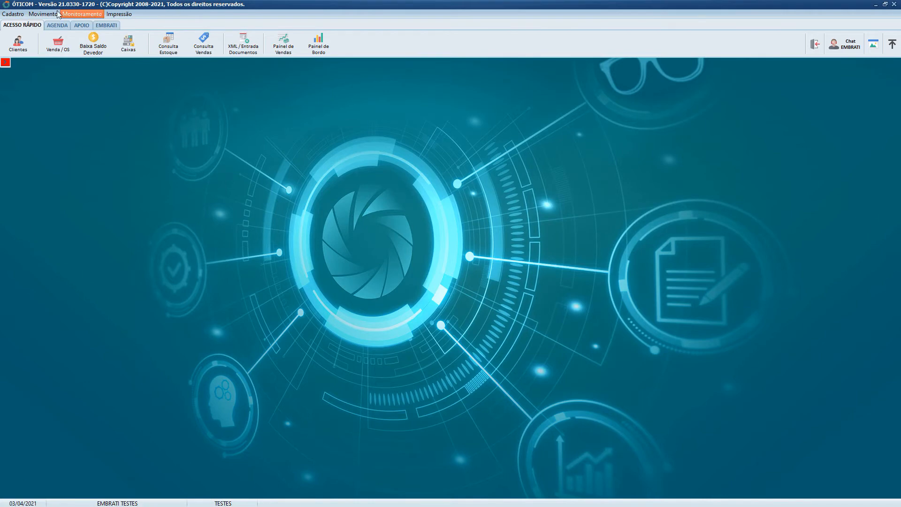
- View the list of laboratory closings and close it
left_click(43, 14)
mouse_move(50, 48)
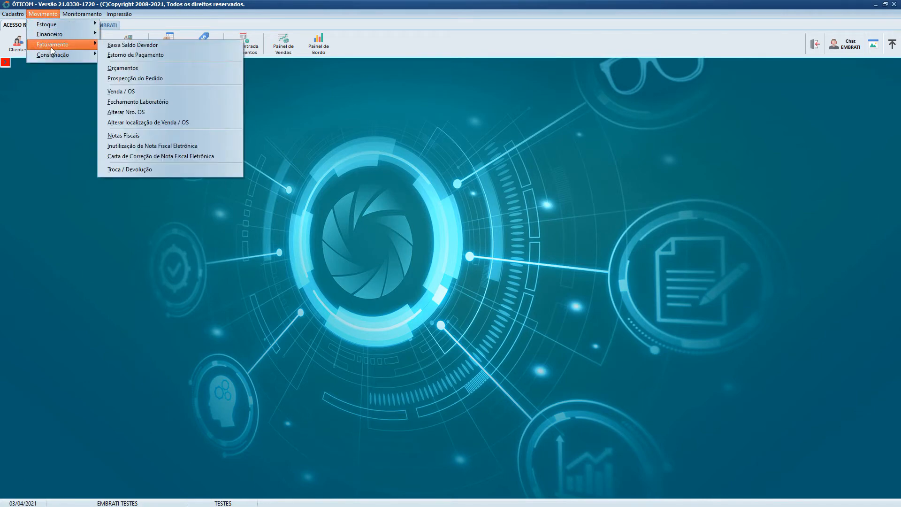
left_click(190, 102)
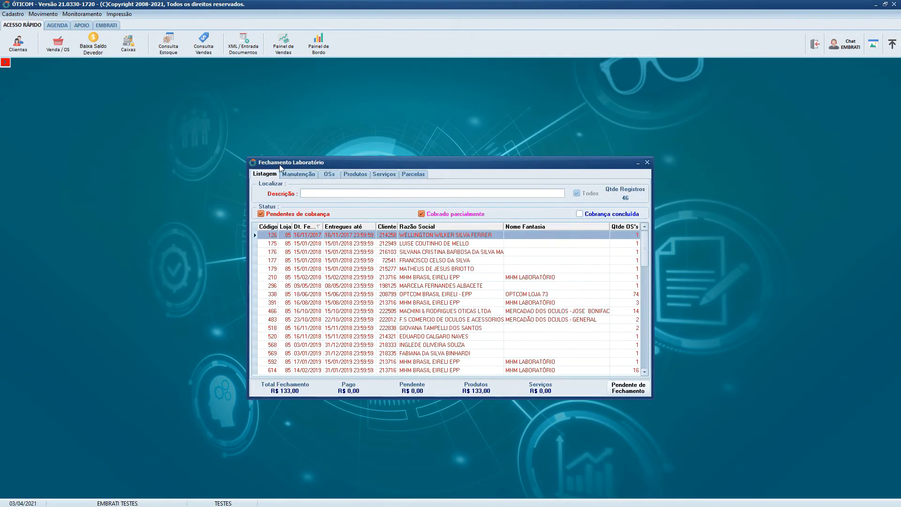
left_click(647, 163)
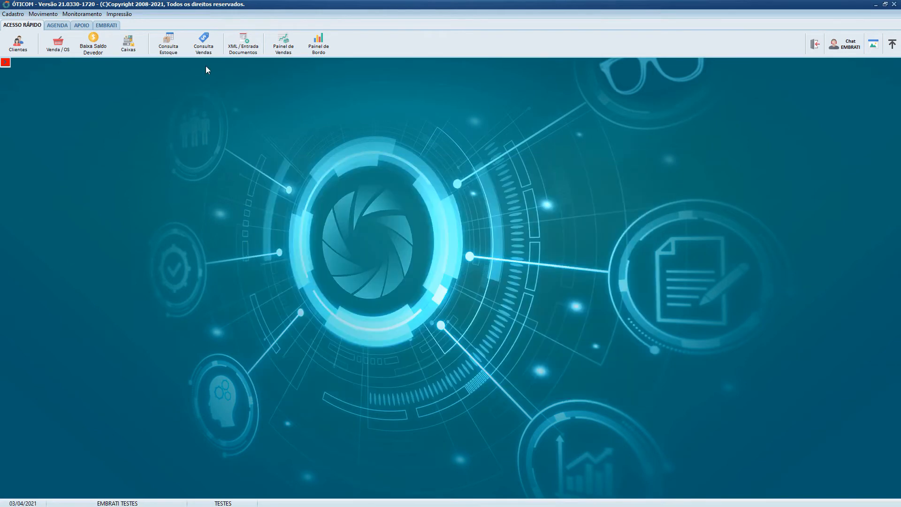
- Open the Venda / OS location-change screen and set the search period by sale date from 03/04/2021 to 03/04/2021
left_click(40, 15)
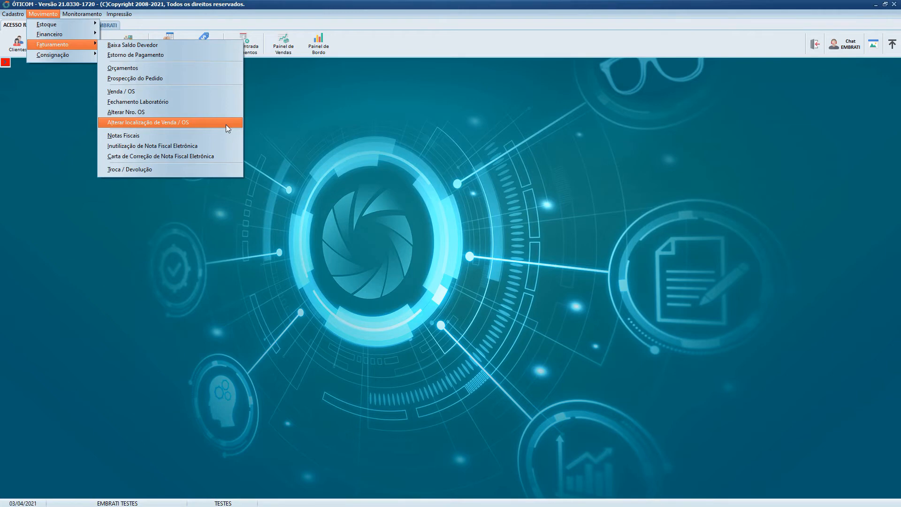
left_click(227, 124)
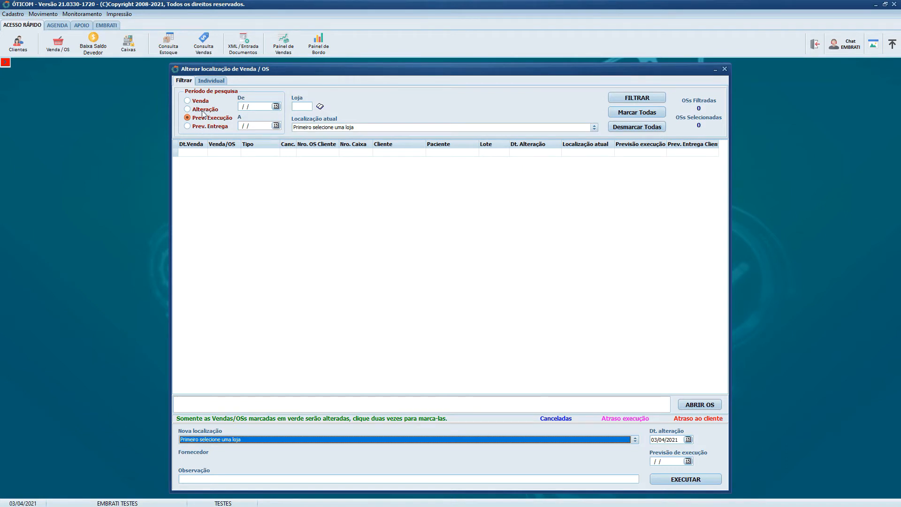
left_click(188, 102)
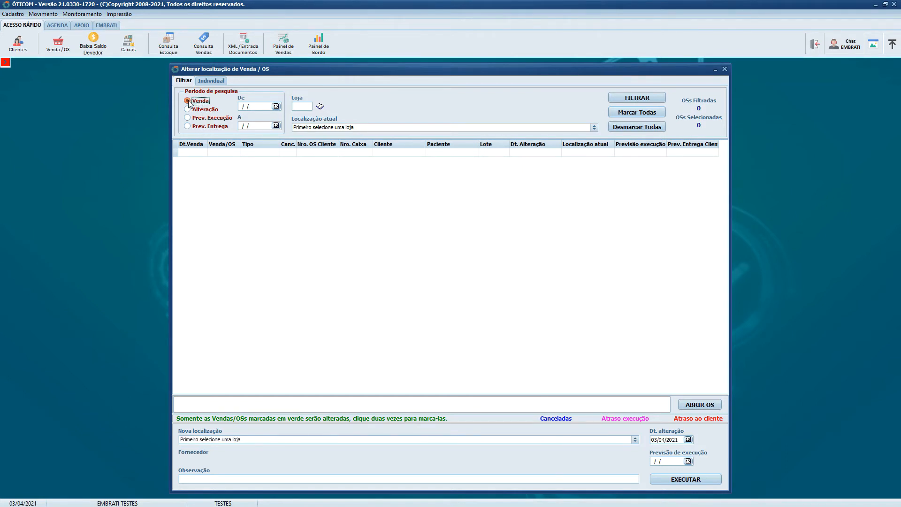
double_click(276, 107)
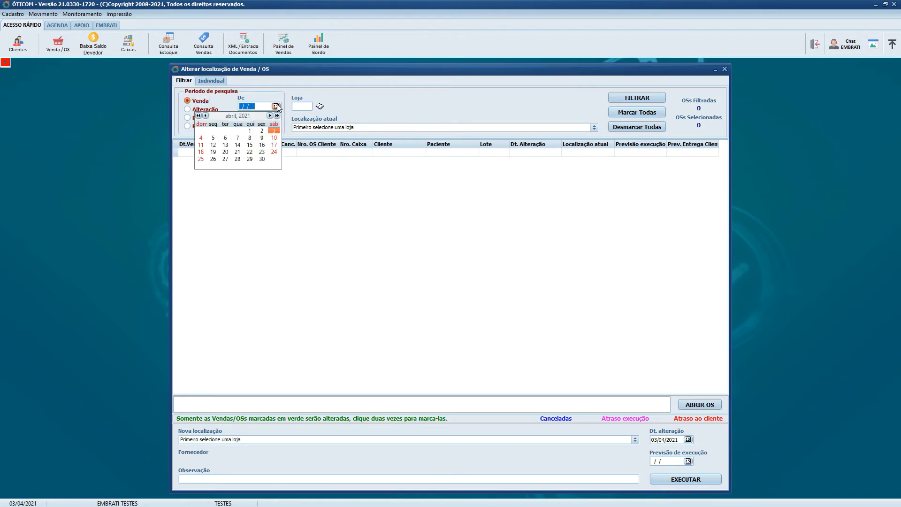
double_click(277, 127)
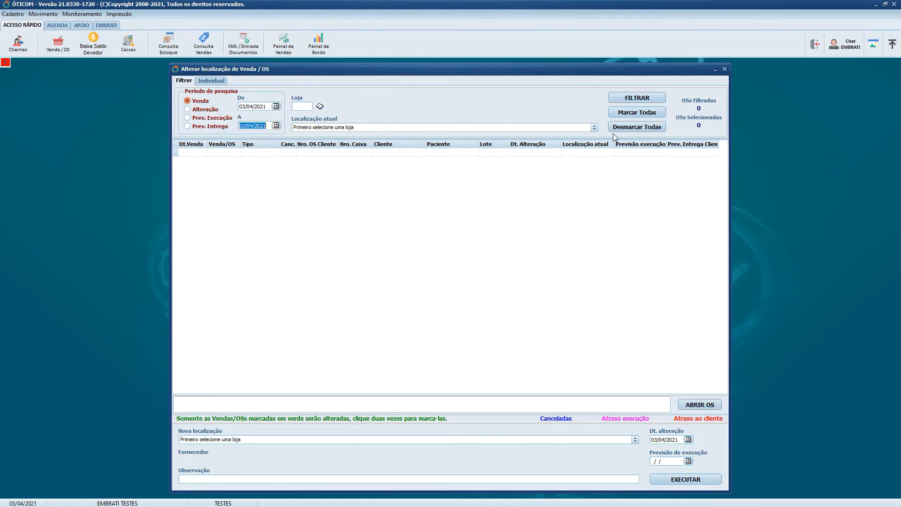
- Filter the orders of store 86 whose current location is 01 DIGITAÇÃO
left_click(296, 106)
type("86")
key("Tab")
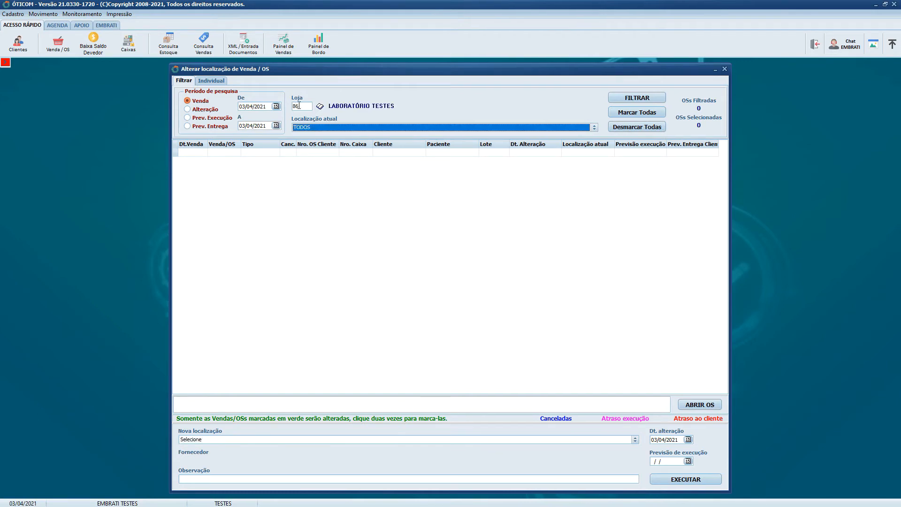
left_click(327, 130)
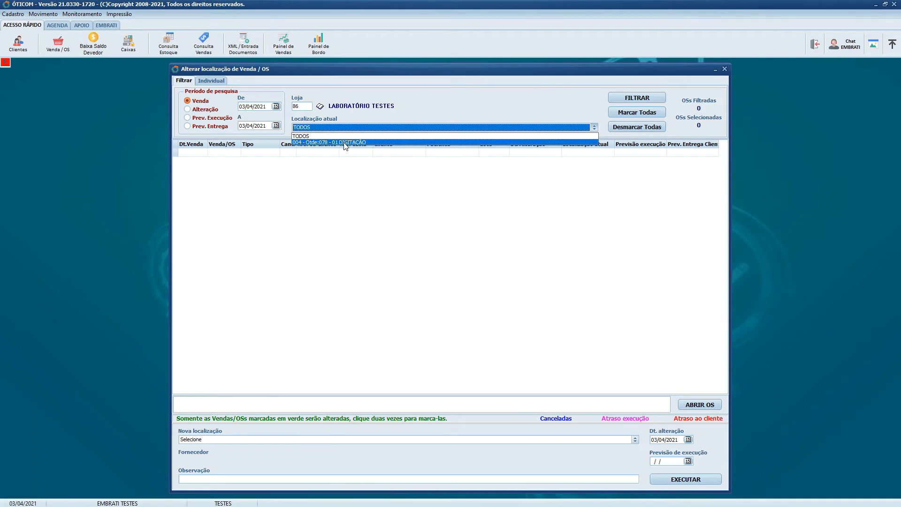
left_click(345, 143)
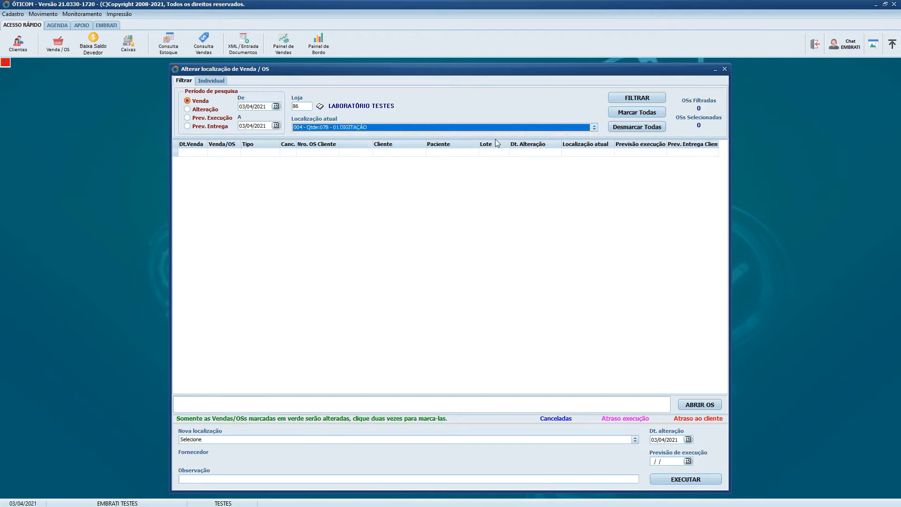
left_click(637, 98)
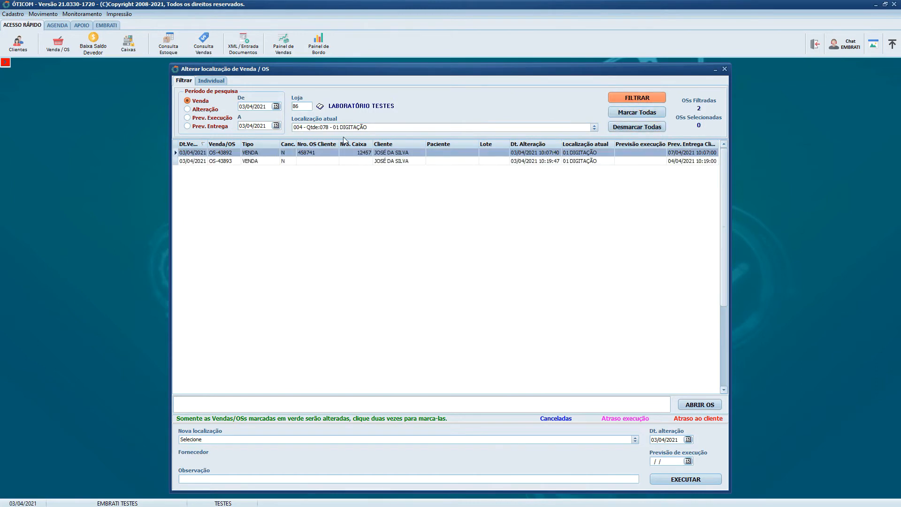
- Mark the two filtered orders one by one and unmark both of them
left_click(352, 161)
left_click(349, 153)
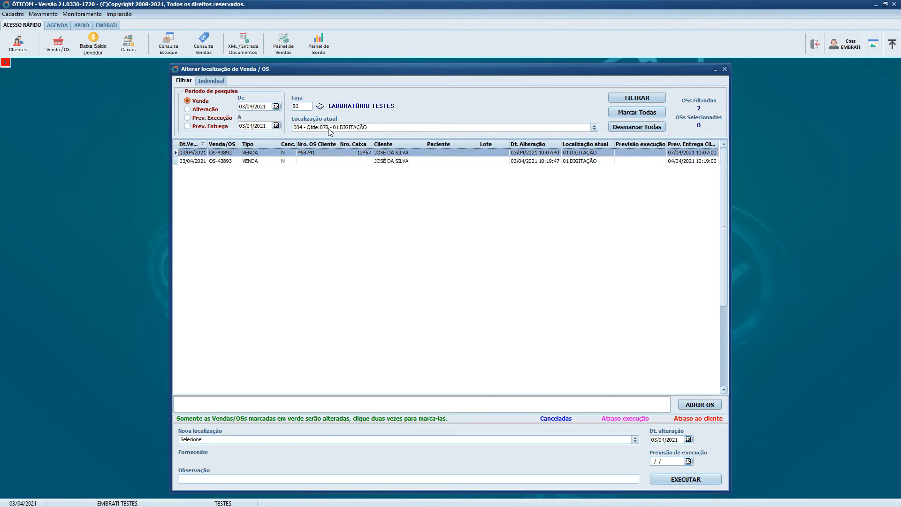
left_click(393, 162)
key("Up")
double_click(414, 153)
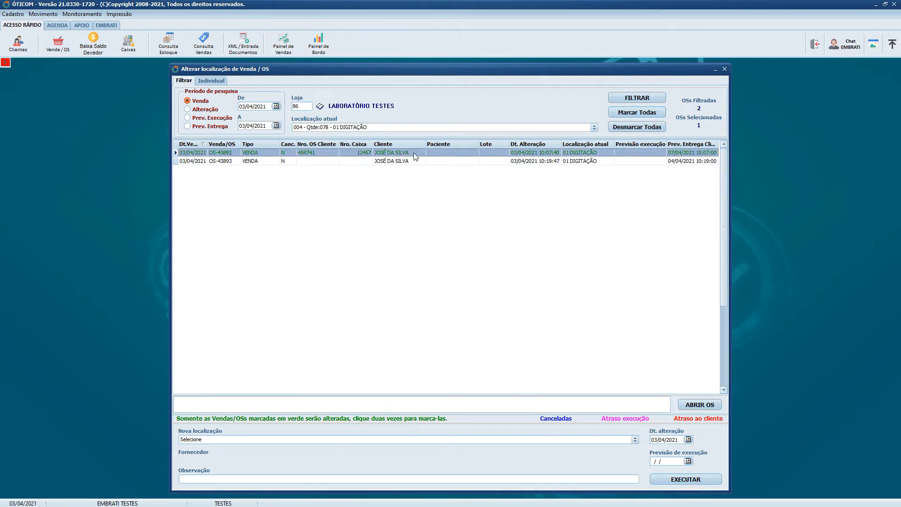
double_click(417, 161)
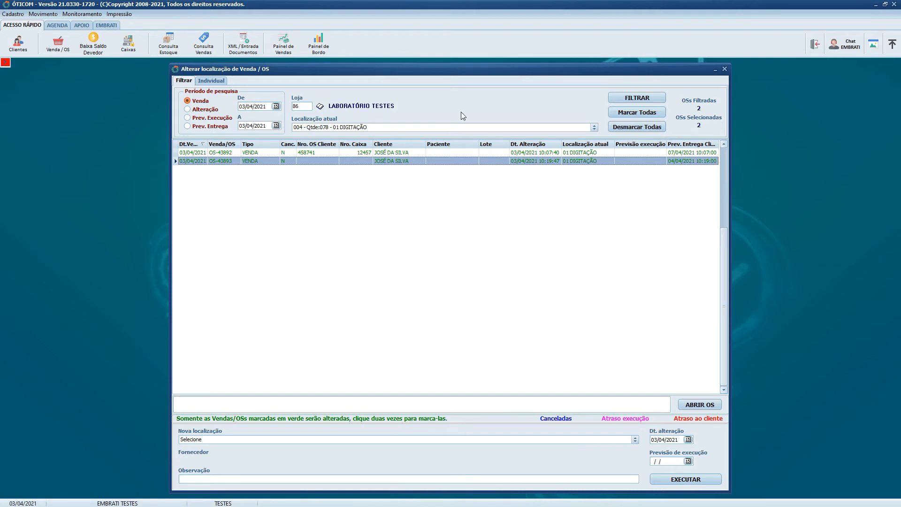
double_click(409, 153)
double_click(408, 162)
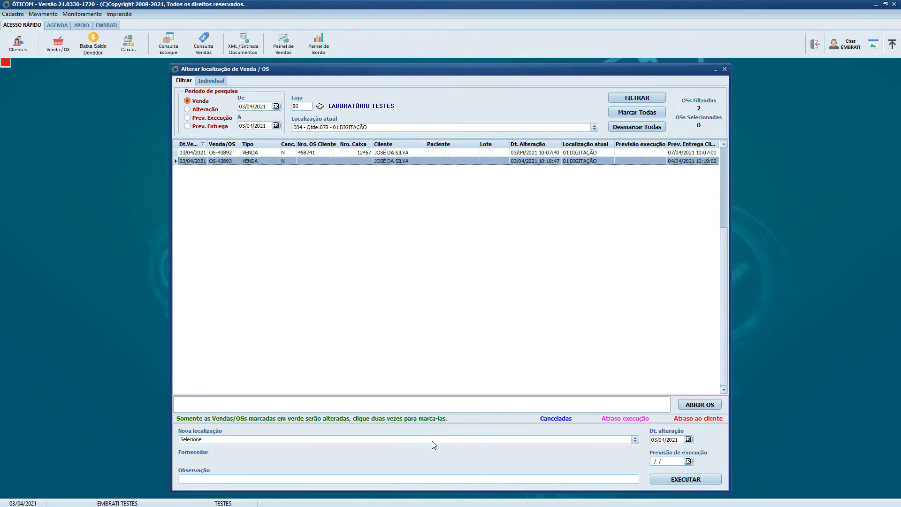
- Try unmarking the first order and clearing all marks, and mark all filtered orders for the location change
left_click(643, 112)
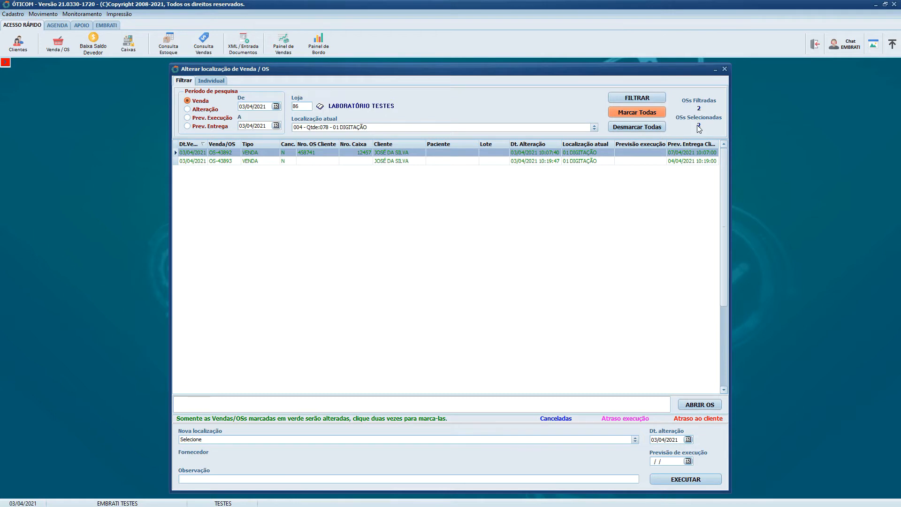
double_click(551, 153)
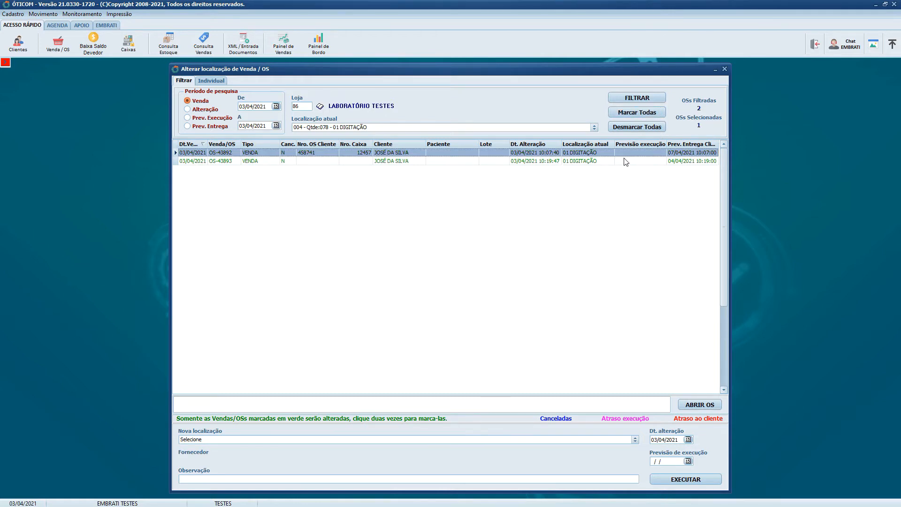
double_click(597, 153)
left_click(640, 125)
left_click(638, 114)
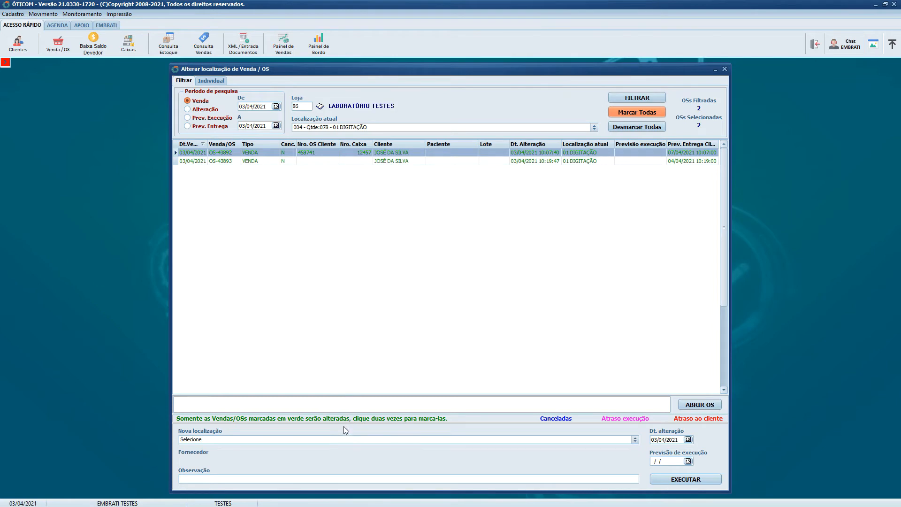
- Set the new location to 018 - 02 ESTOQUE and the execution forecast date to 05/04/2021
left_click(408, 440)
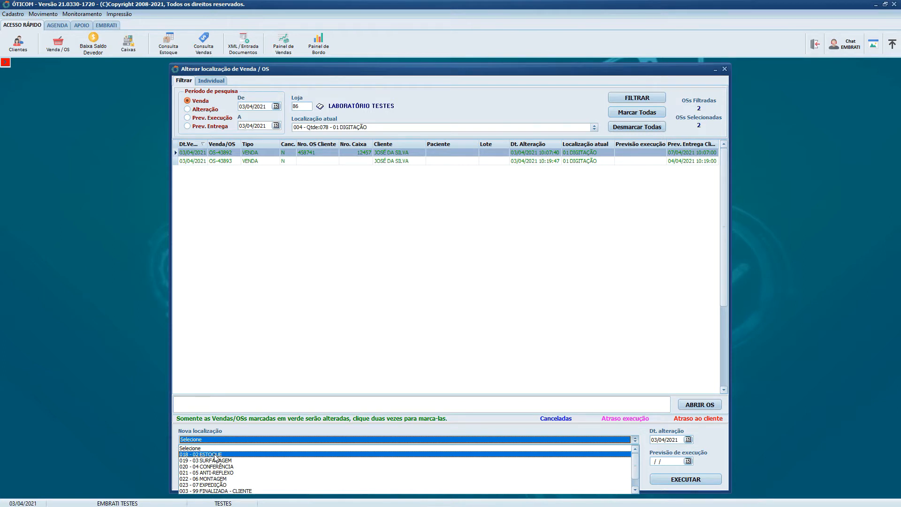
left_click(215, 455)
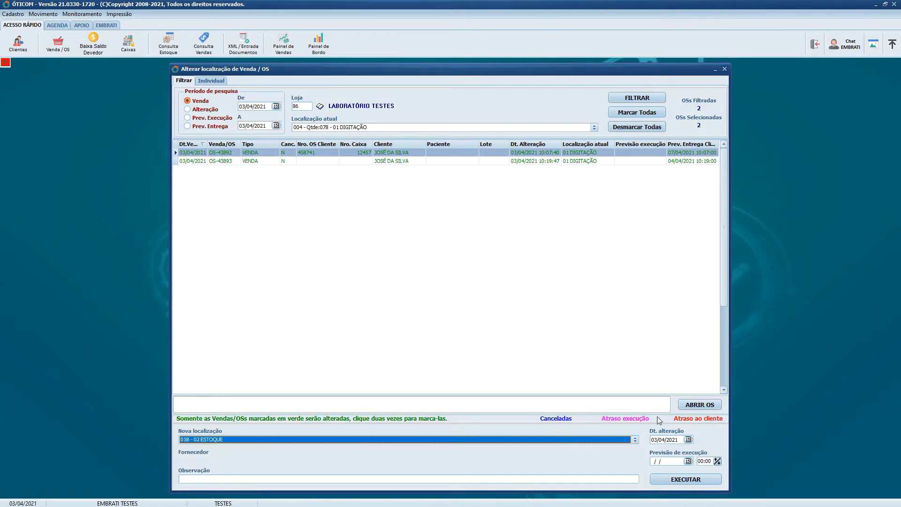
left_click(678, 441)
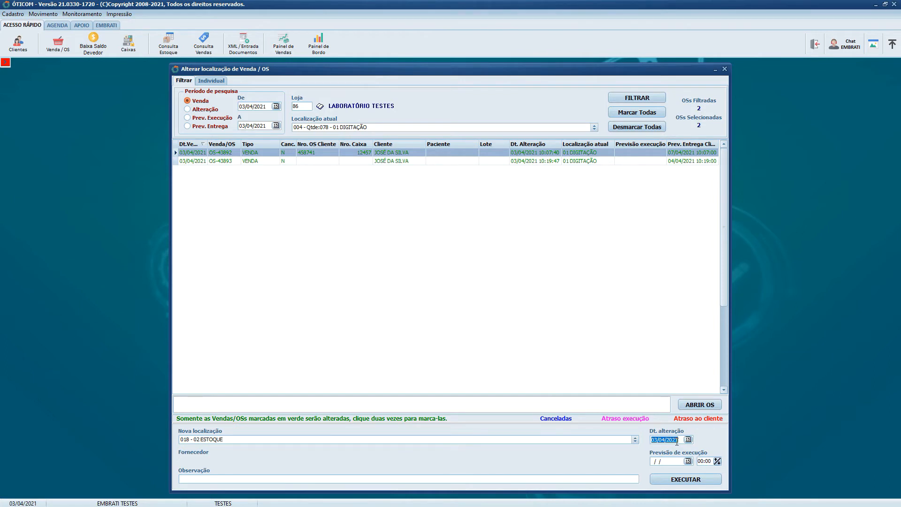
left_click(689, 461)
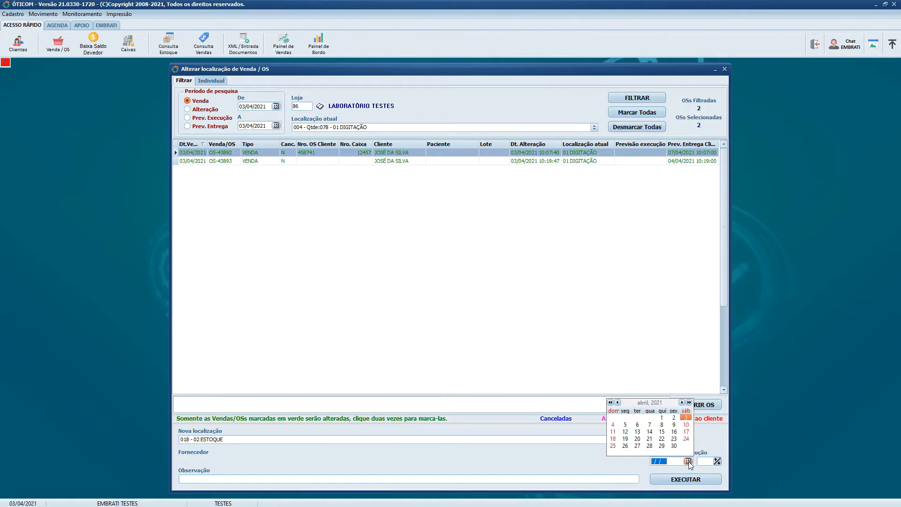
left_click(625, 424)
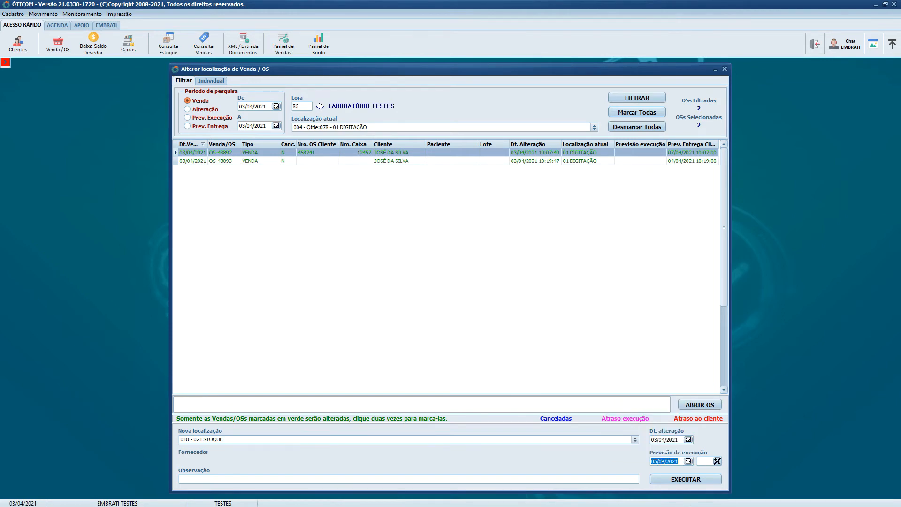
- Execute and confirm the location change for the marked orders, and close the protocol report preview
left_click(694, 482)
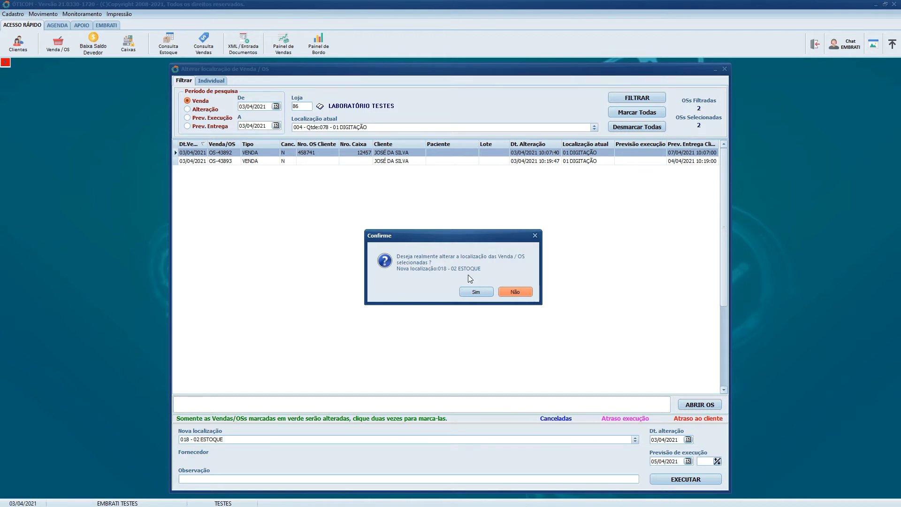
left_click(476, 292)
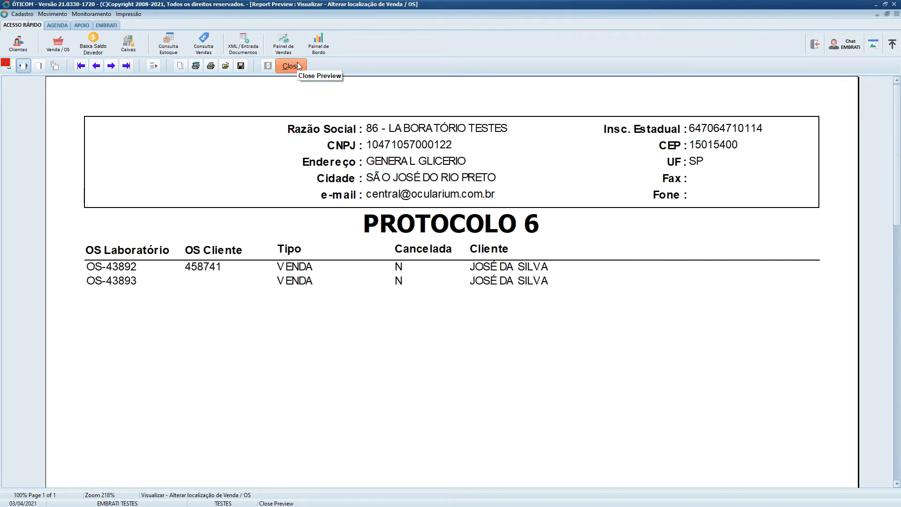
left_click(297, 66)
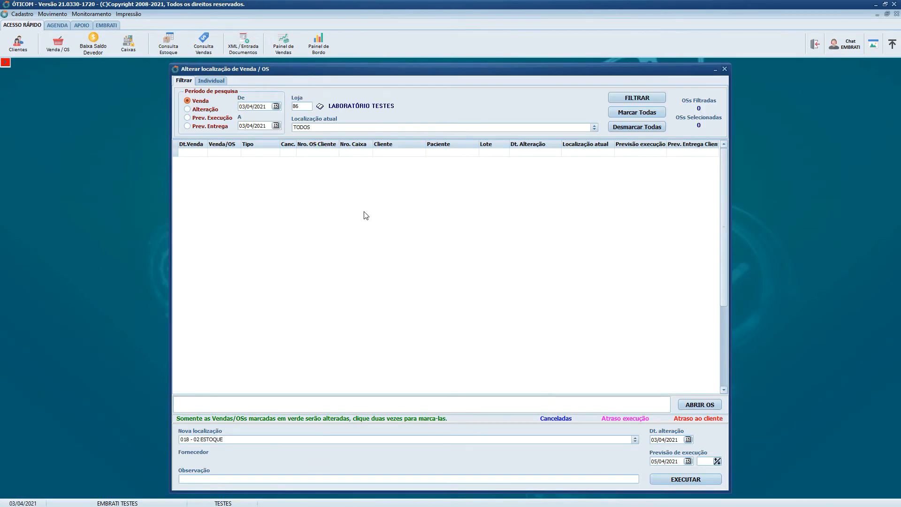
left_click(448, 342)
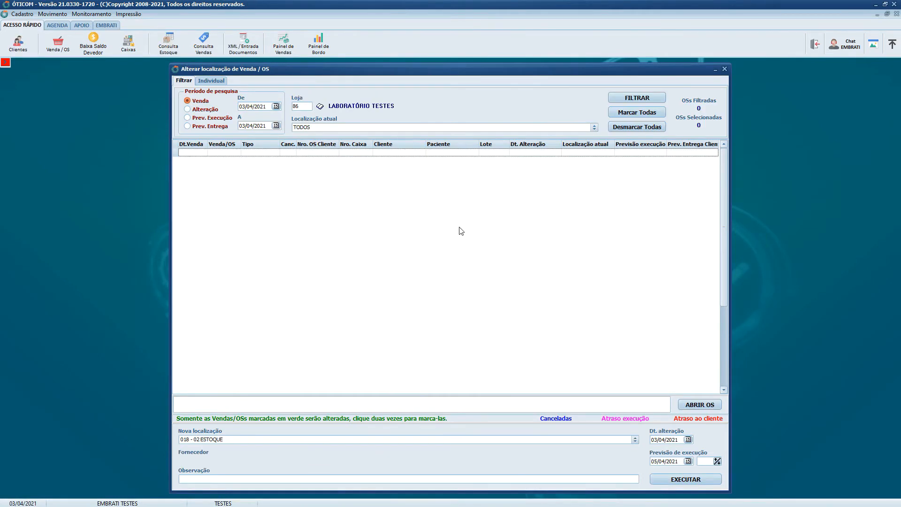
- Choose 02 ESTOQUE as the current-location filter and close the location-change screen without filtering
left_click(326, 128)
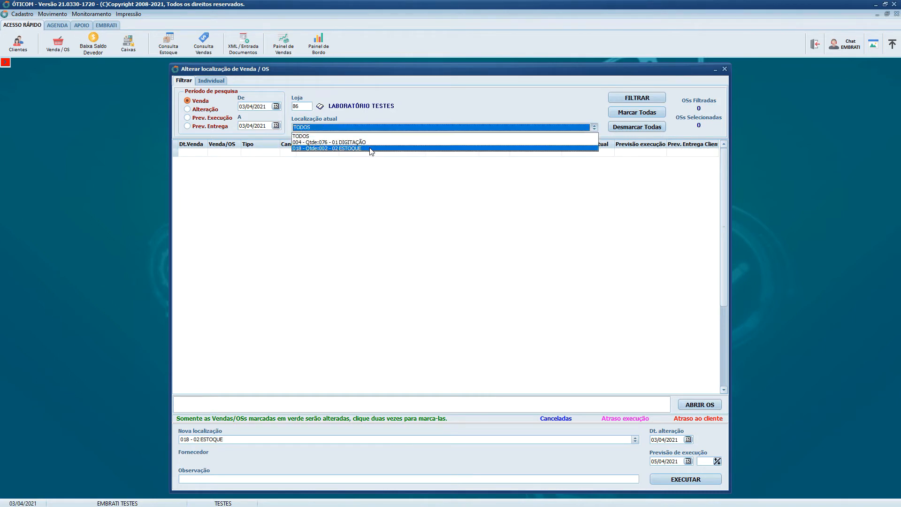
left_click(340, 149)
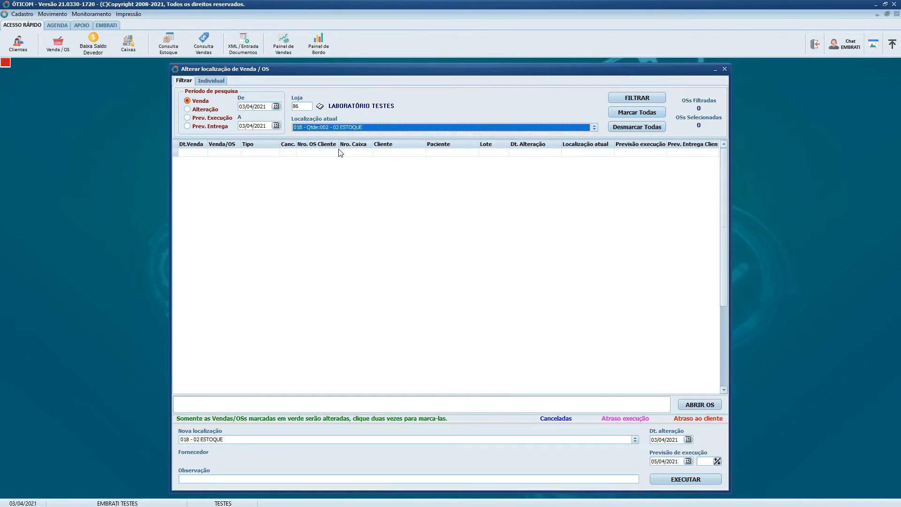
left_click(725, 69)
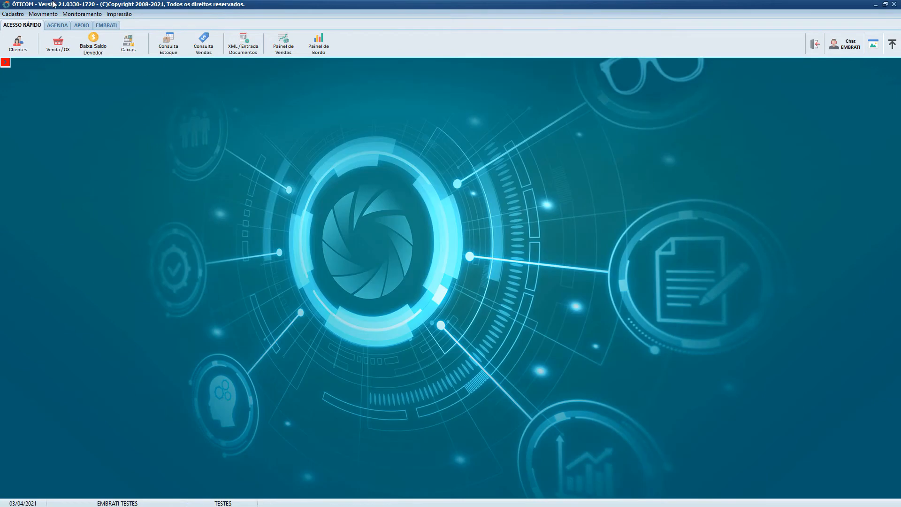
- Reopen the Venda / OS location-change screen and set the store to 86
left_click(44, 16)
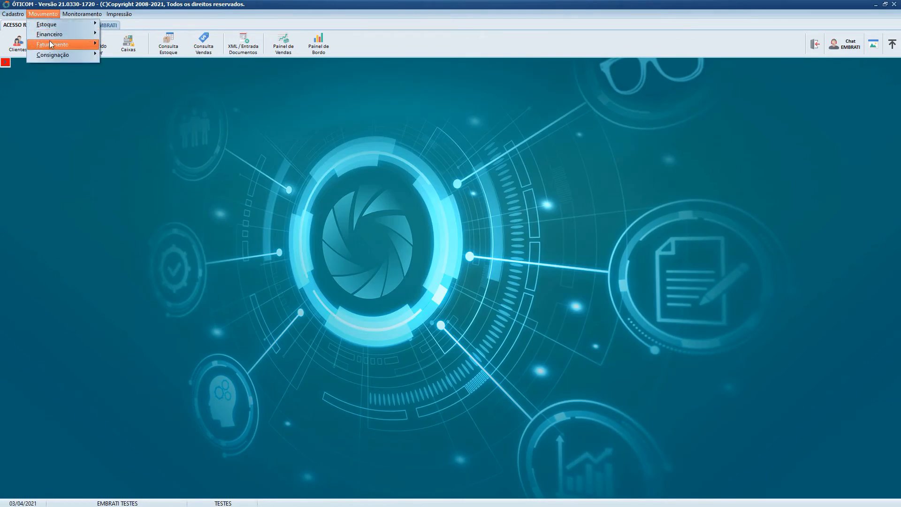
mouse_move(53, 45)
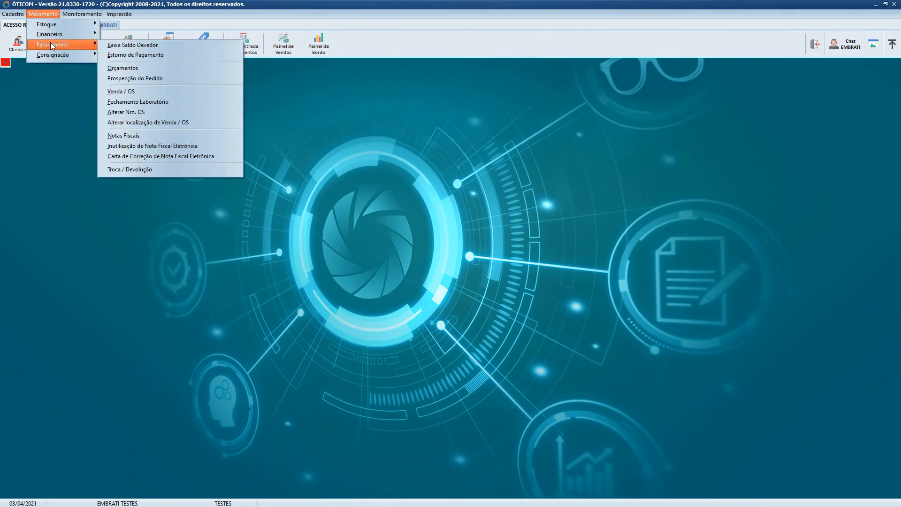
left_click(223, 126)
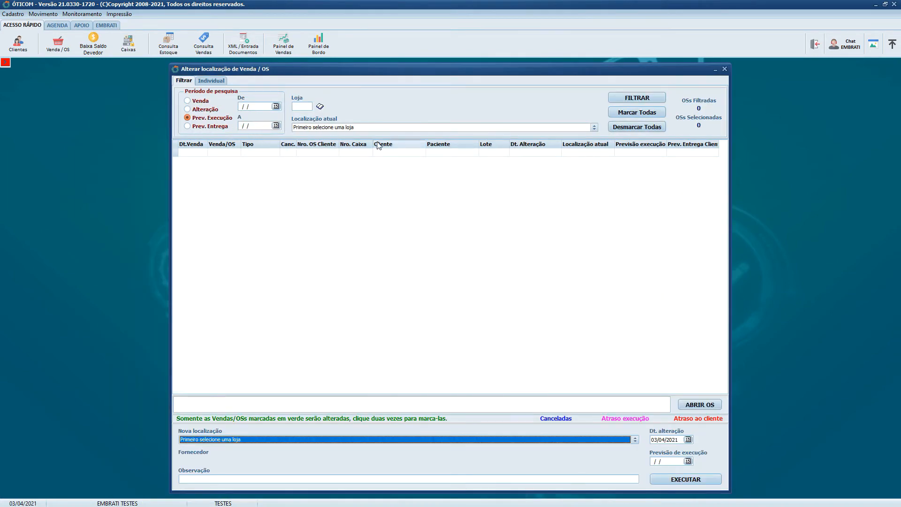
left_click(386, 129)
left_click(302, 107)
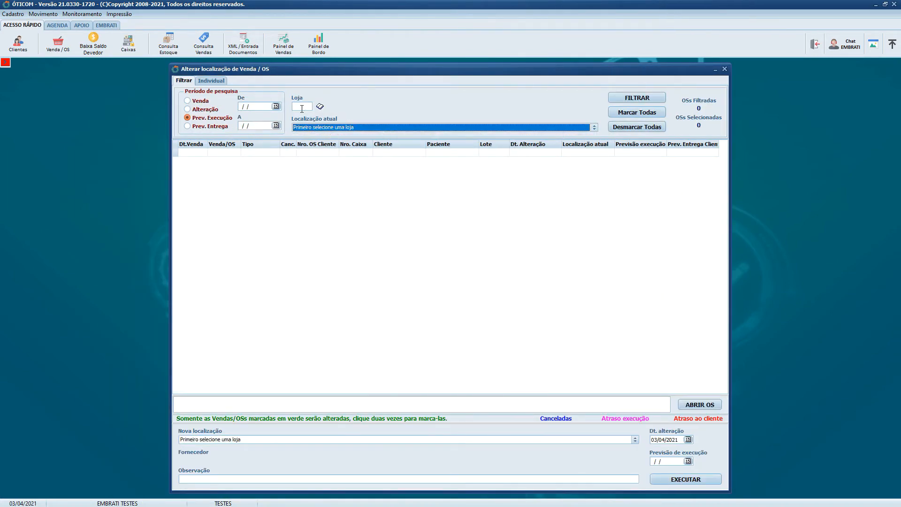
left_click(301, 107)
type("86")
key("Tab")
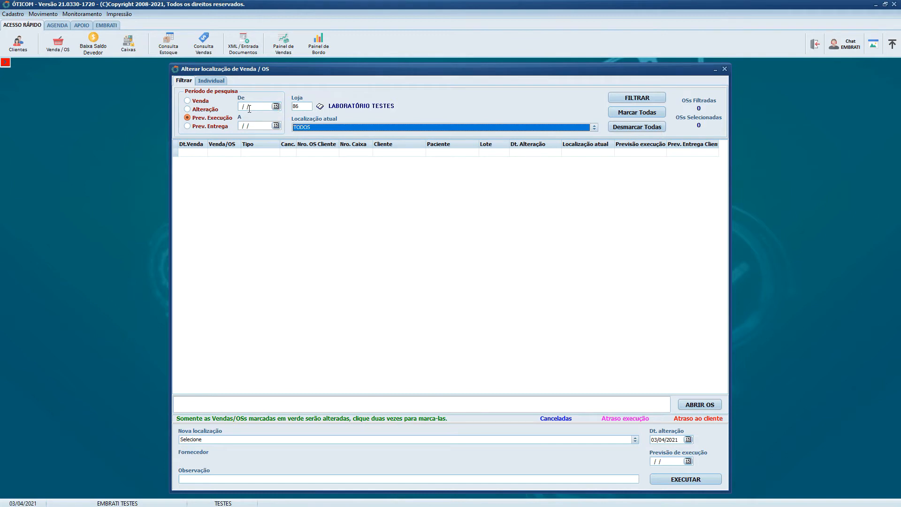
- Filter the store's orders by execution forecast from 03/04/2021 to 05/04/2021, across all current locations
left_click(277, 107)
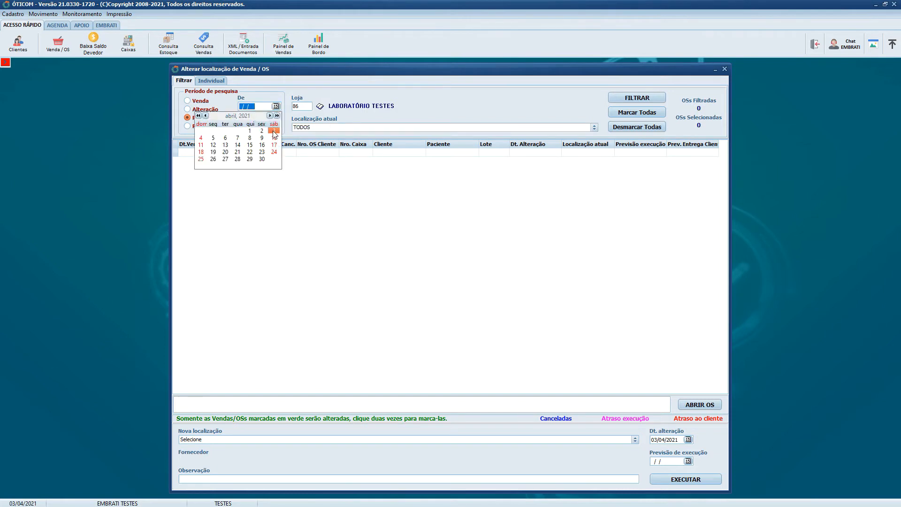
left_click(275, 134)
left_click(276, 125)
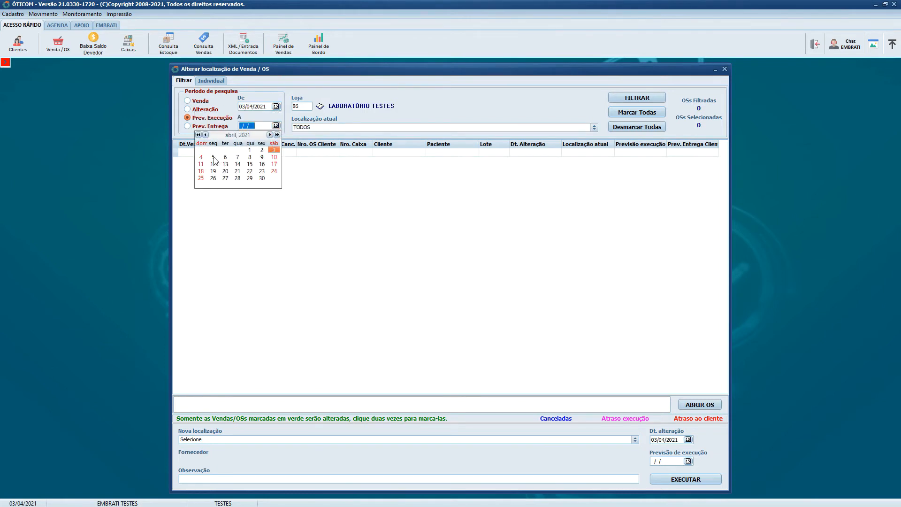
left_click(217, 161)
left_click(642, 100)
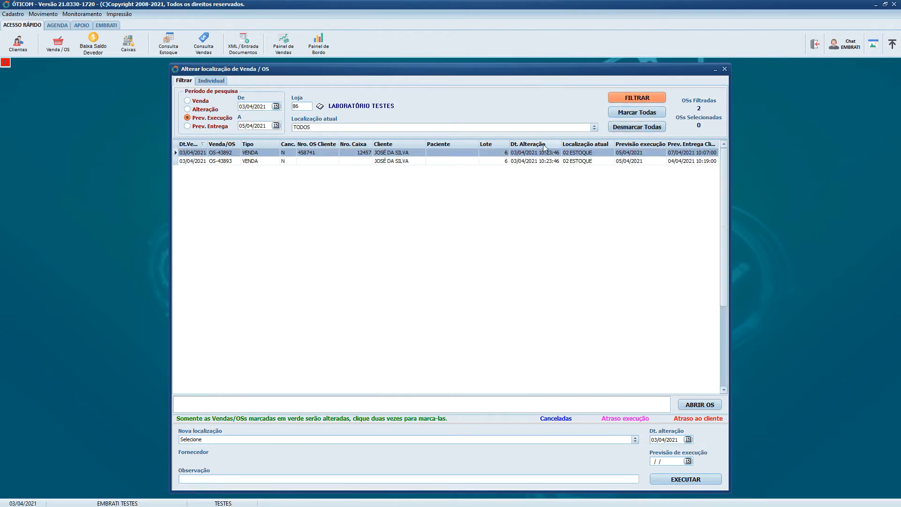
- Mark both filtered orders in the 02 ESTOQUE location for the location change
left_click(546, 158)
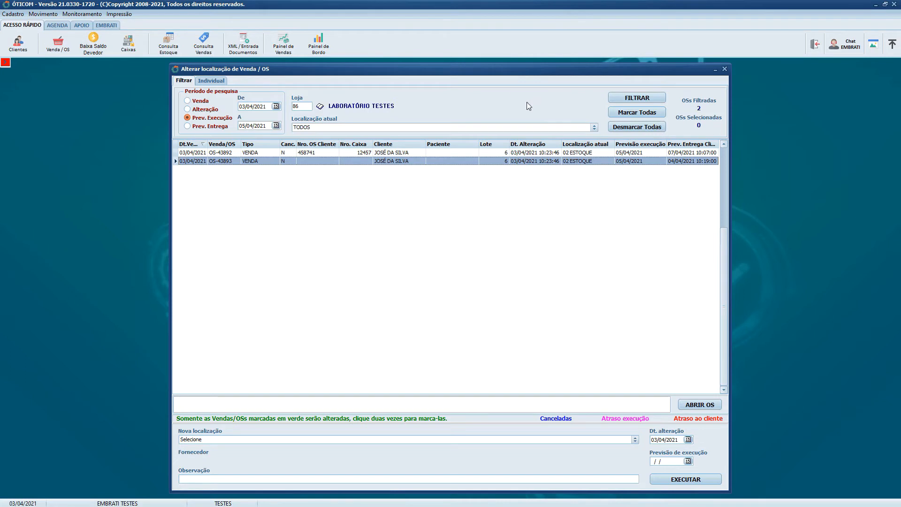
double_click(599, 153)
double_click(594, 161)
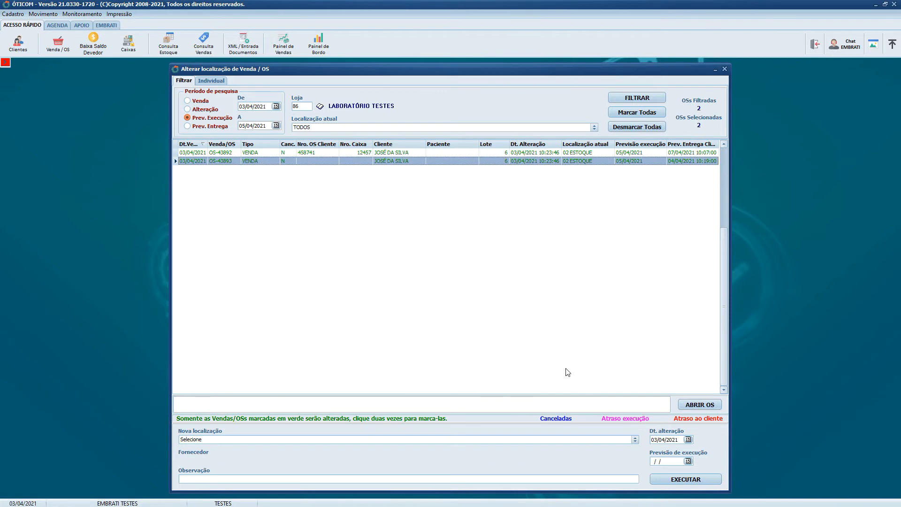
- Set the new location to 019 - 03 SURFAÇAGEM and the execution forecast date to 05/04/2021
left_click(360, 440)
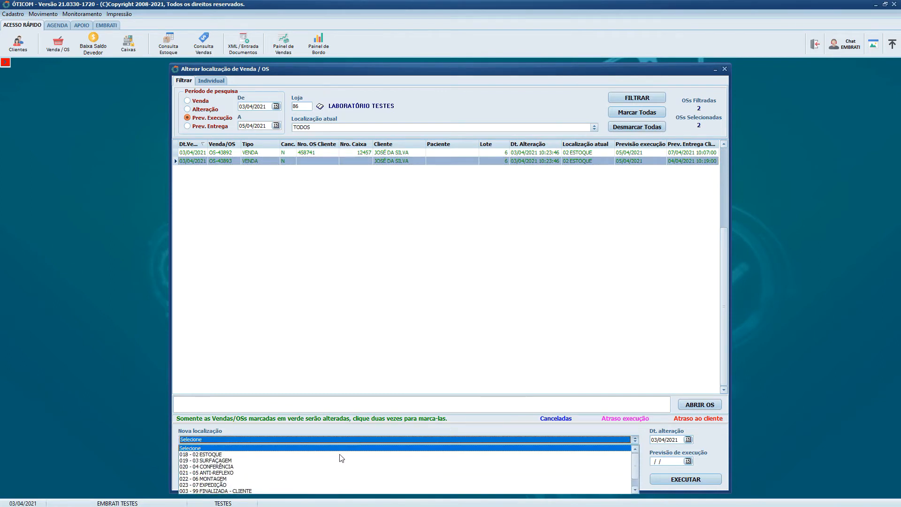
left_click(295, 463)
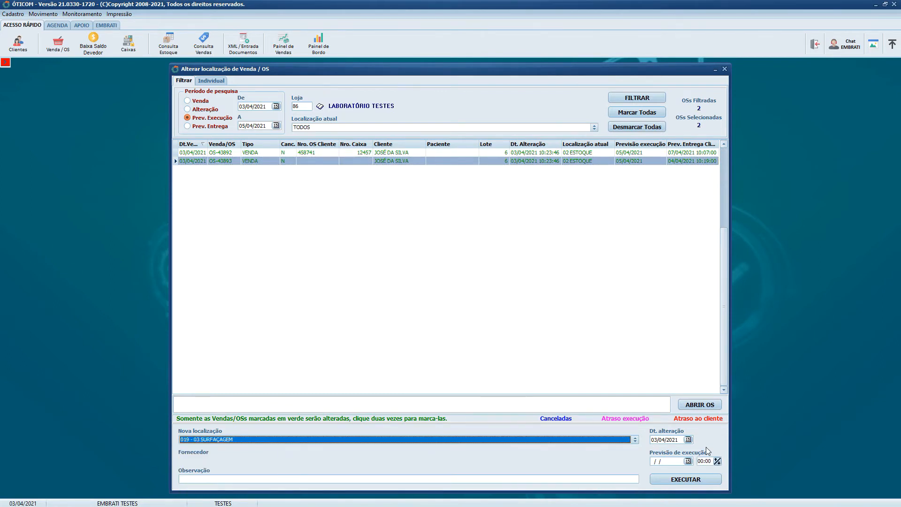
left_click(688, 440)
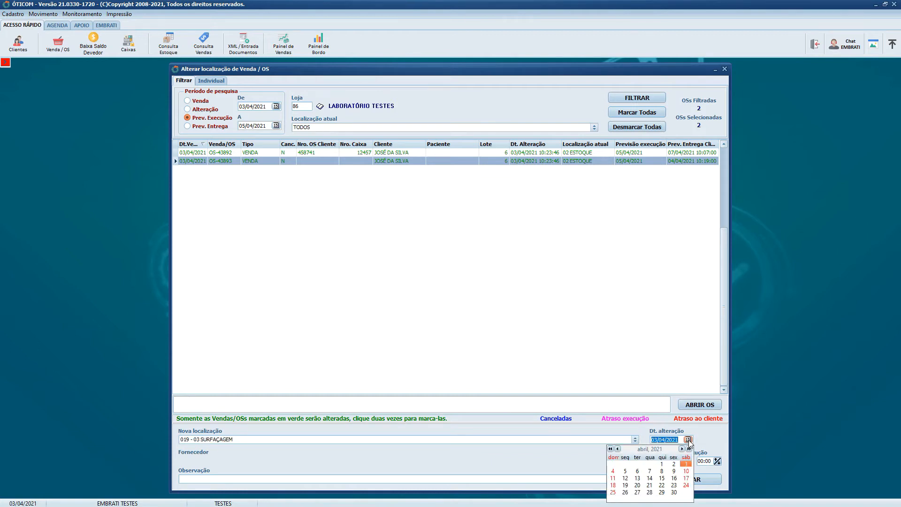
left_click(638, 472)
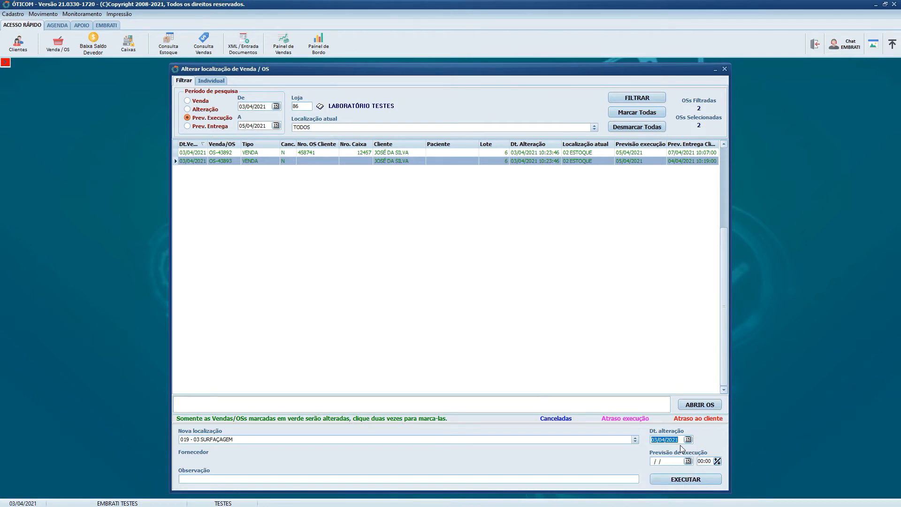
left_click(688, 461)
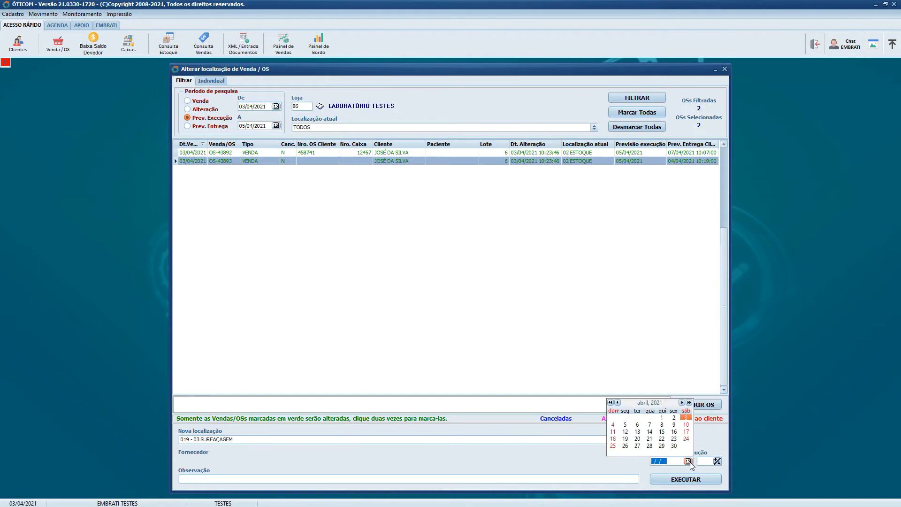
left_click(625, 425)
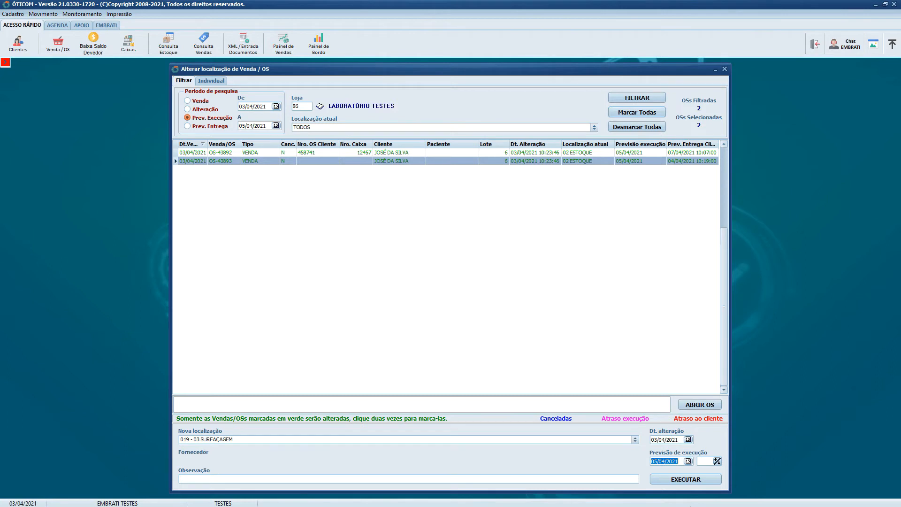
- Execute and confirm the move to 03 SURFAÇAGEM, and close the protocol report preview
left_click(693, 480)
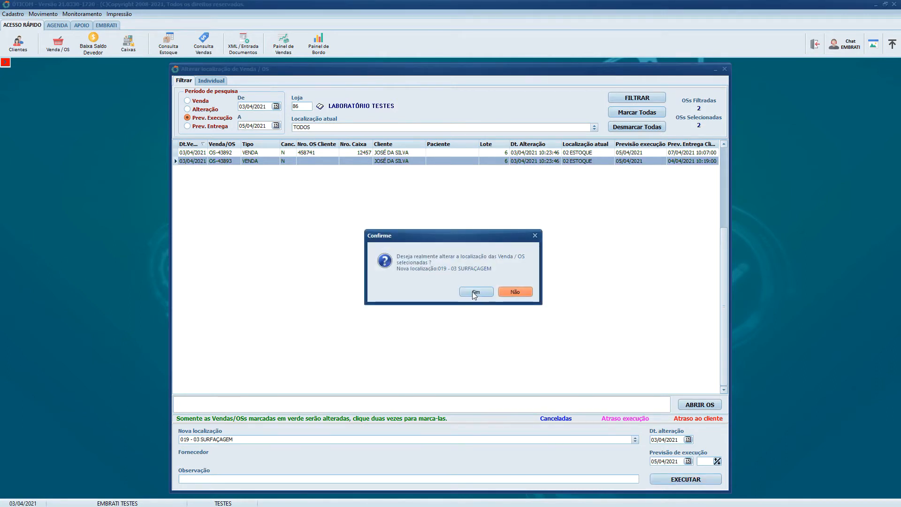
left_click(475, 292)
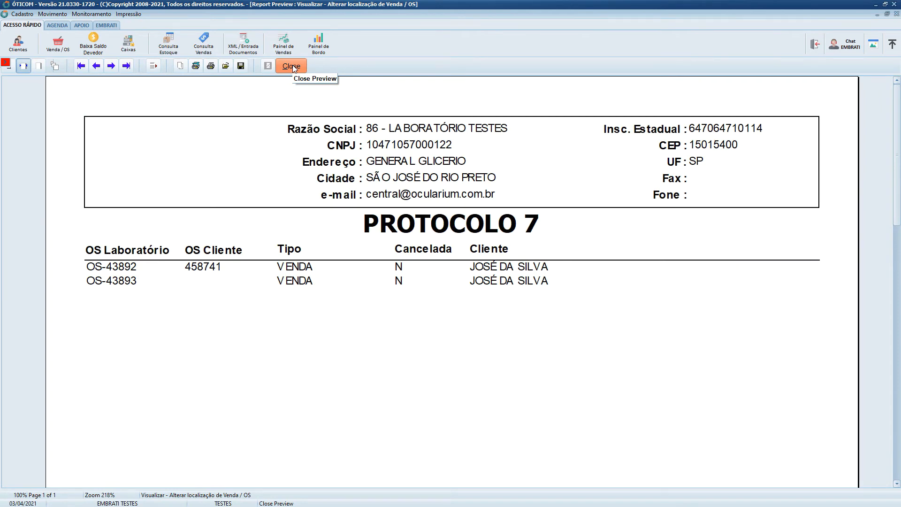
left_click(292, 65)
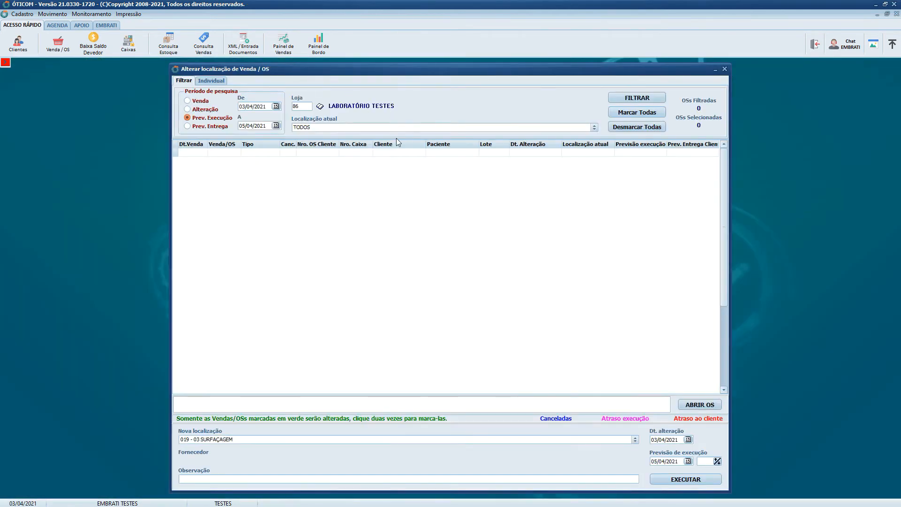
- Filter the orders currently in 03 SURFAÇAGEM, with the execution forecast period starting on 05/04/2021
left_click(337, 128)
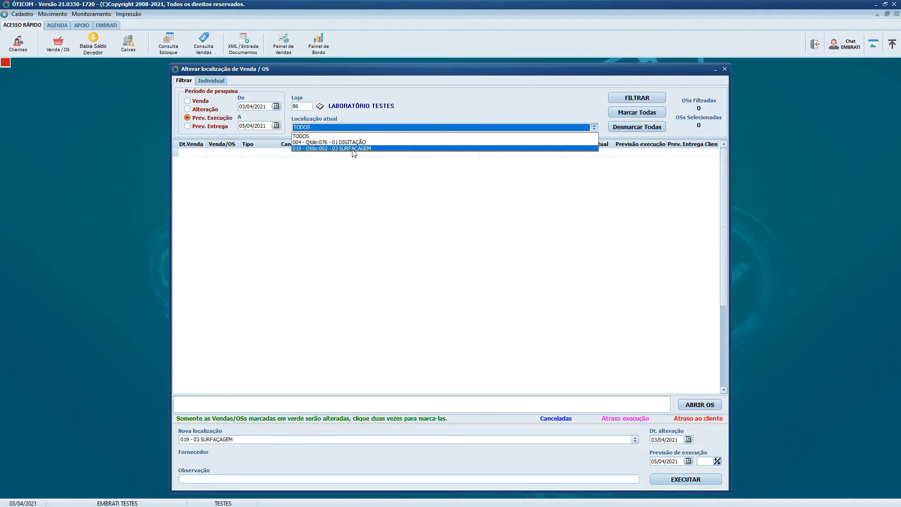
left_click(354, 149)
left_click(349, 128)
left_click(323, 148)
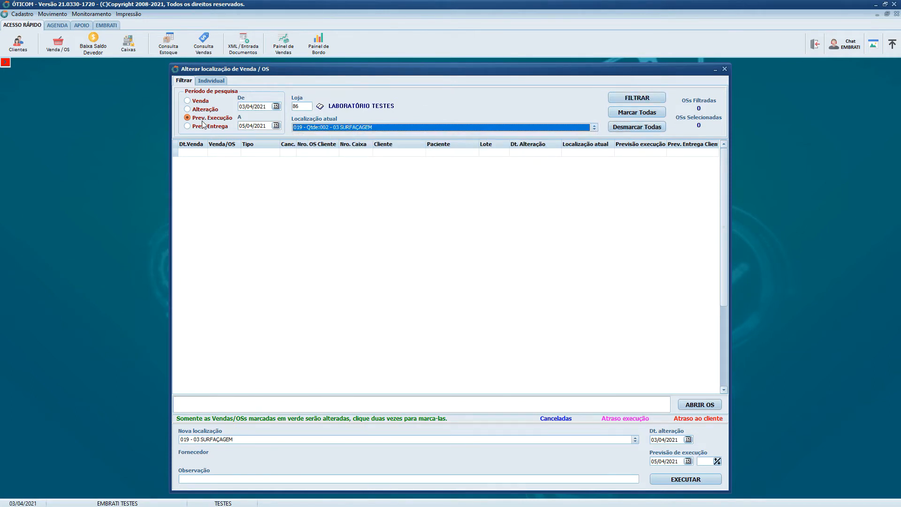
left_click(268, 109)
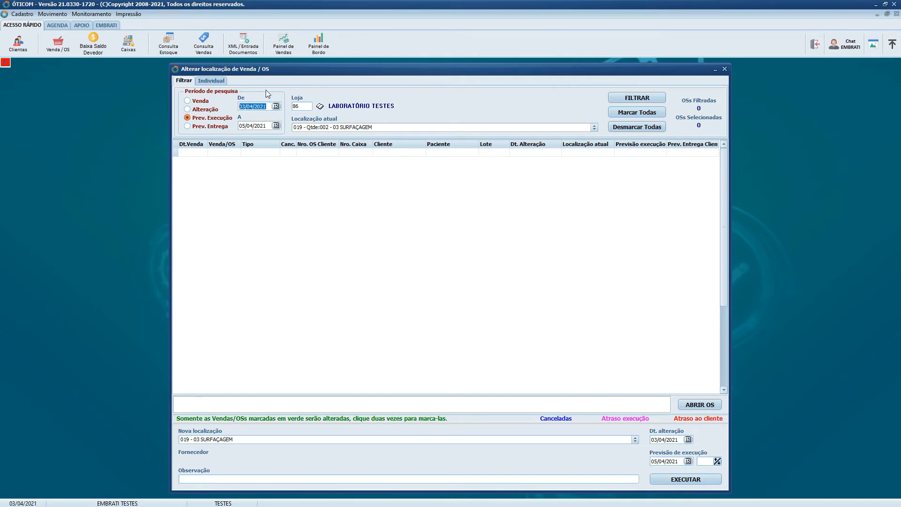
type("0504")
left_click(629, 99)
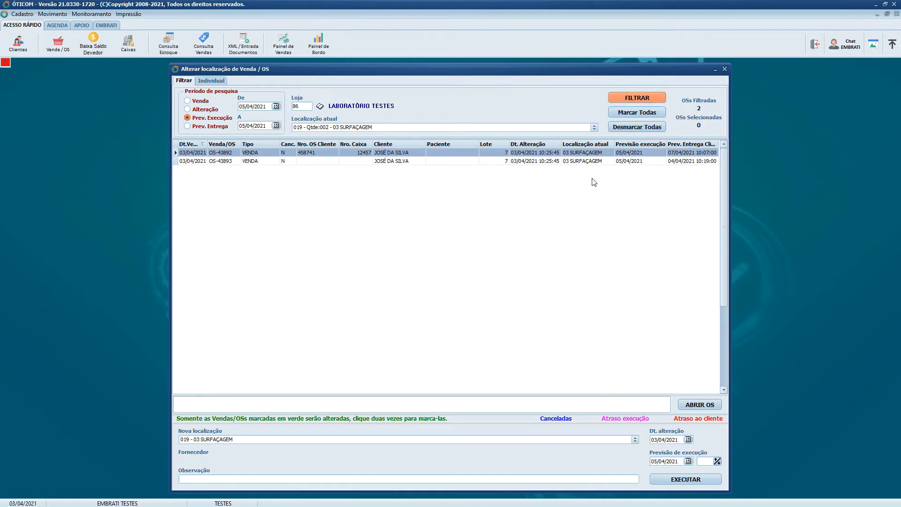
- Mark both orders listed in 03 SURFAÇAGEM for the location change
double_click(563, 153)
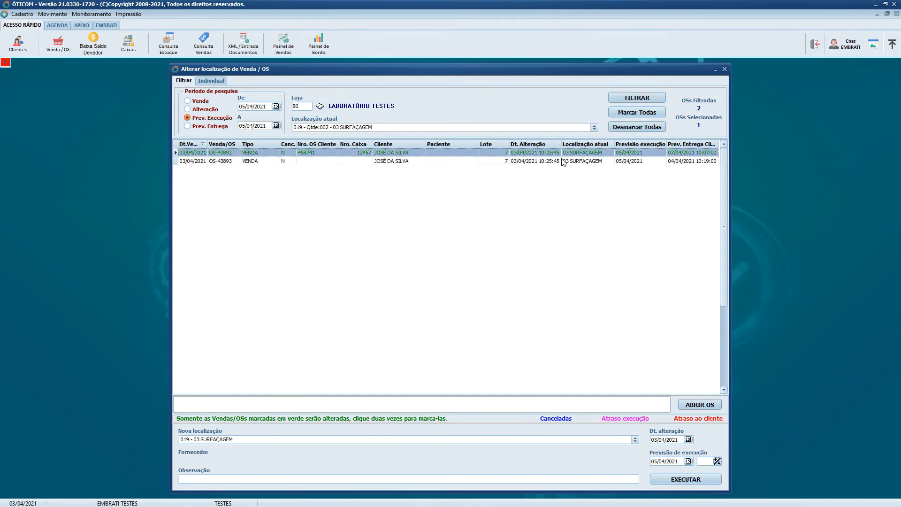
double_click(564, 161)
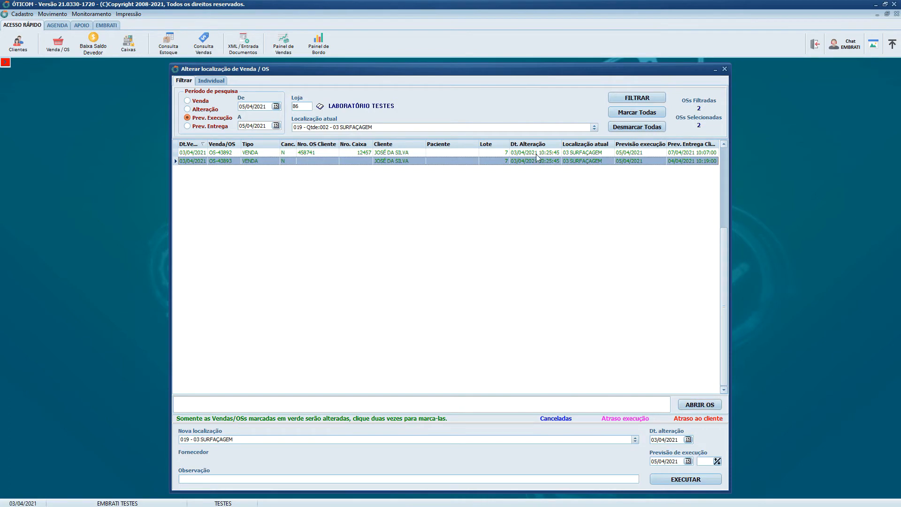
double_click(451, 162)
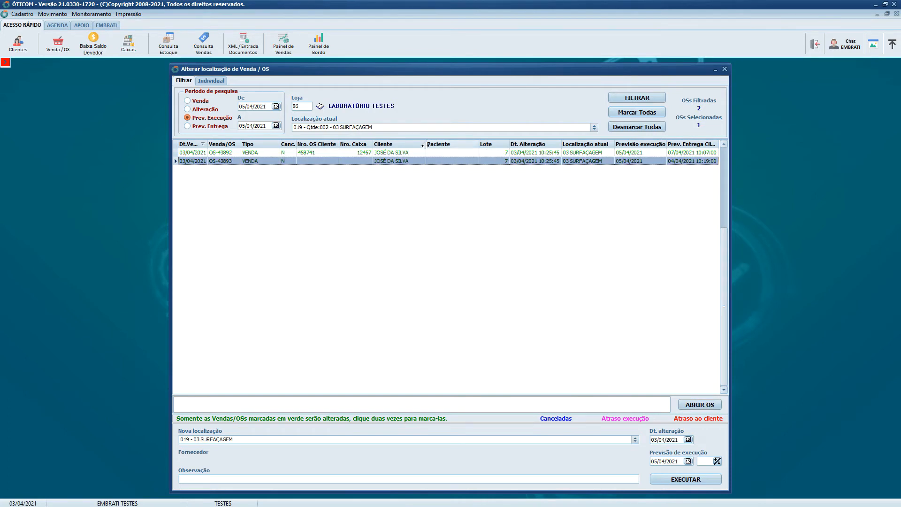
double_click(396, 162)
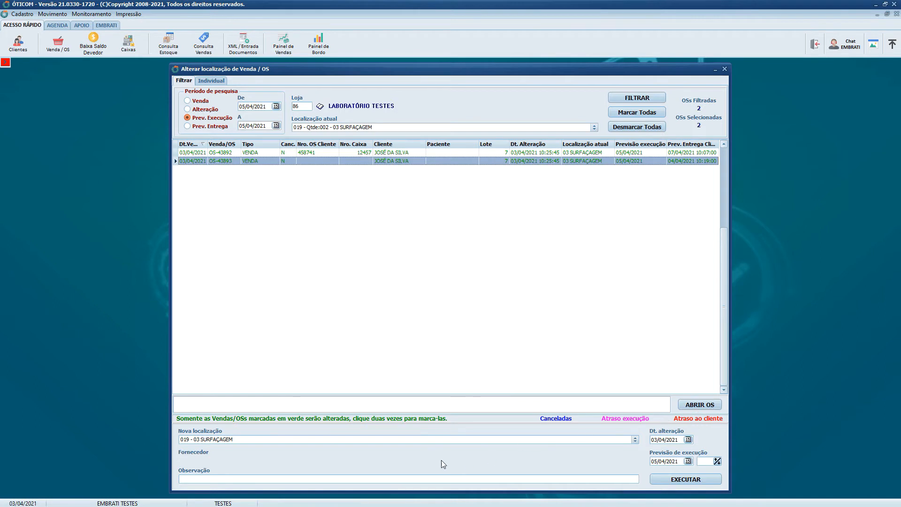
- Set the new location to 023 - 07 EXPEDIÇÃO and the execution forecast date to 07/04/2021
left_click(390, 439)
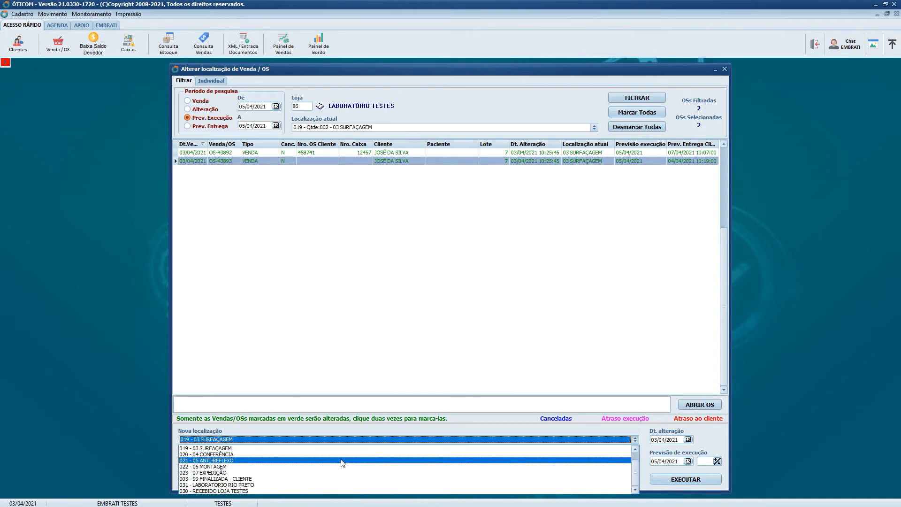
left_click(221, 473)
left_click(217, 441)
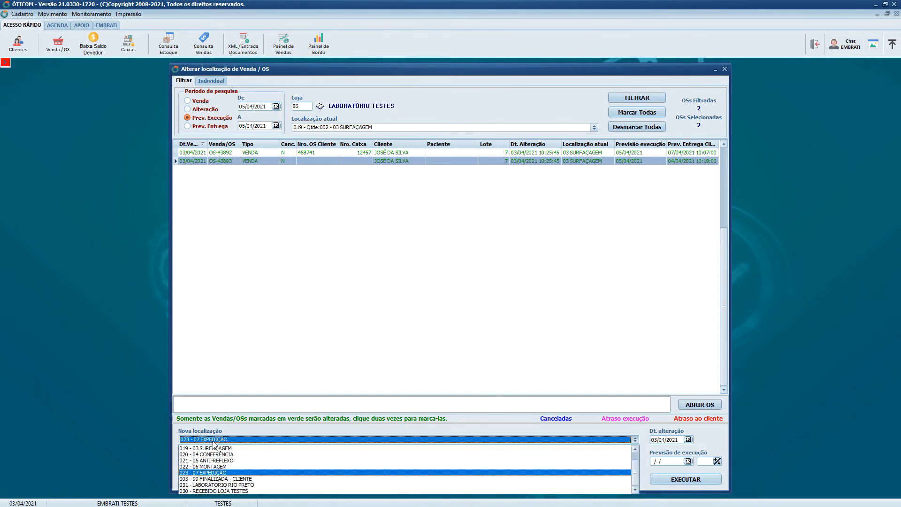
left_click(220, 473)
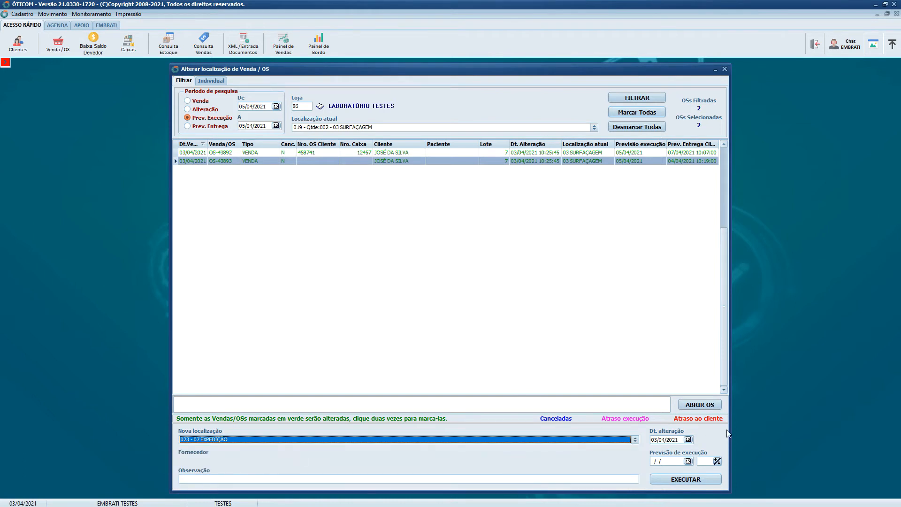
left_click(688, 461)
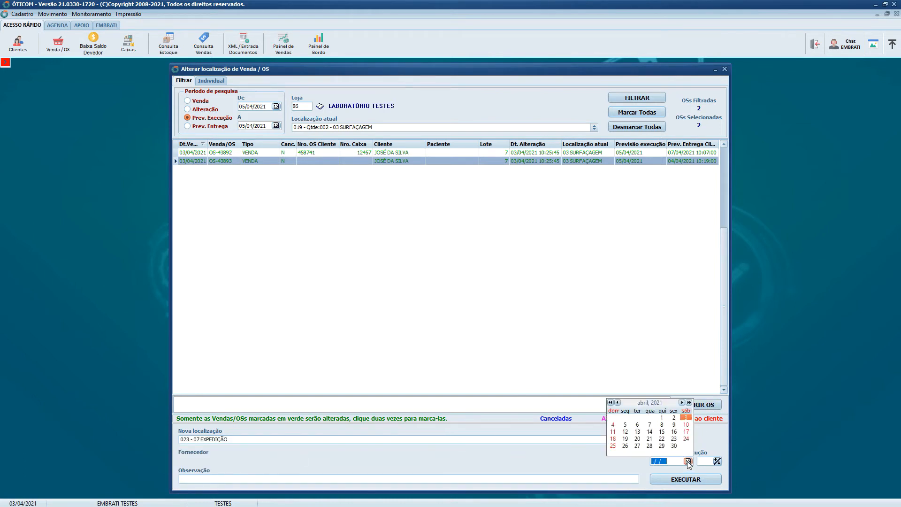
left_click(650, 425)
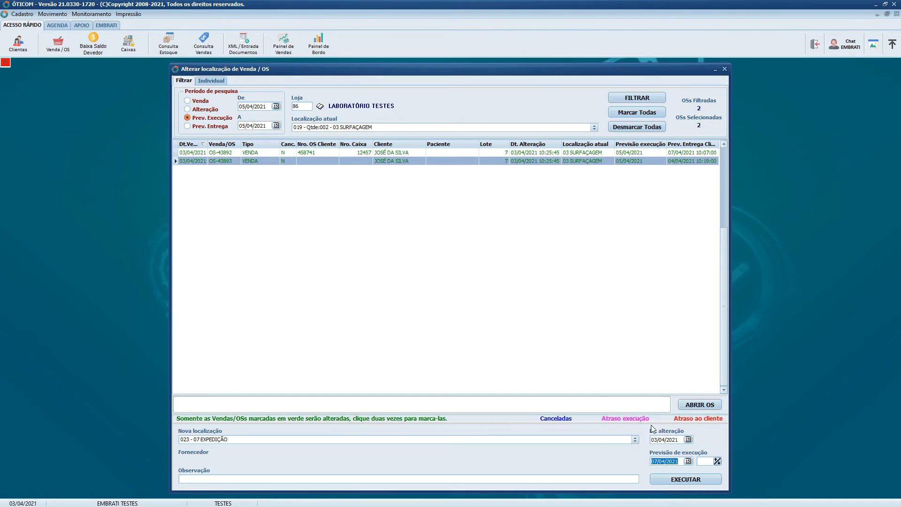
- Execute and confirm the move to 07 EXPEDIÇÃO, and close the protocol report preview
left_click(688, 481)
left_click(468, 291)
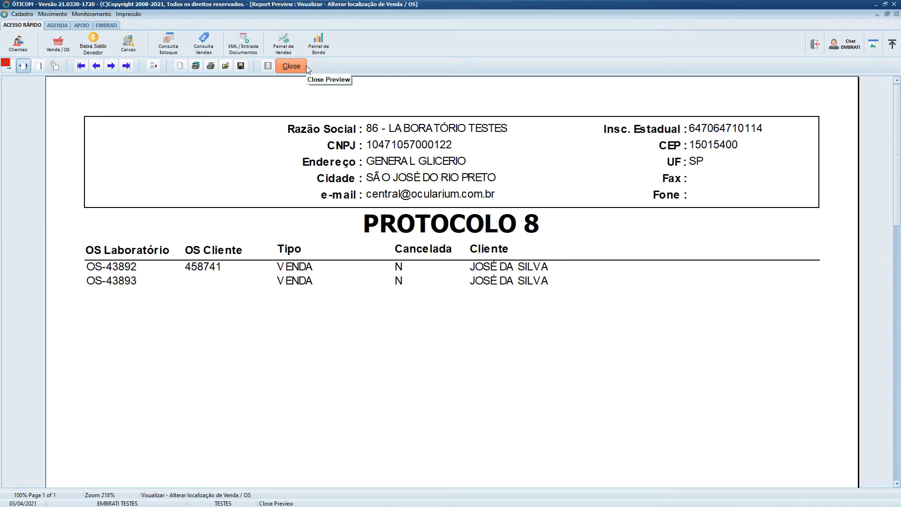
left_click(305, 66)
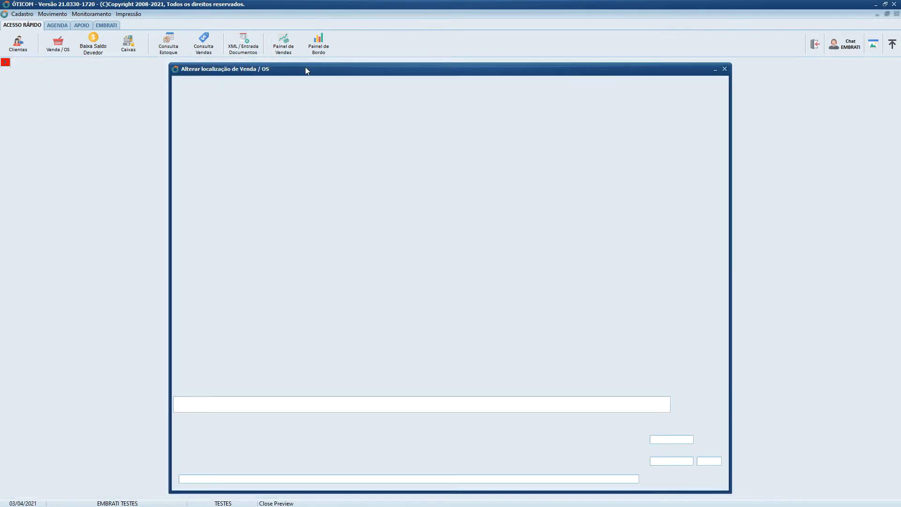
- Filter the orders currently in 07 EXPEDIÇÃO with an execution forecast from 07/04/2021 to 07/04/2021
left_click(361, 127)
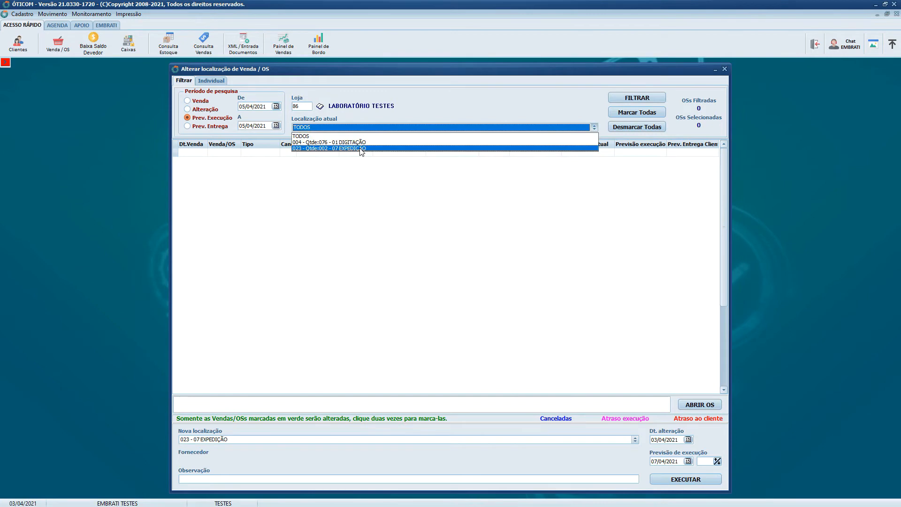
left_click(362, 149)
left_click(642, 100)
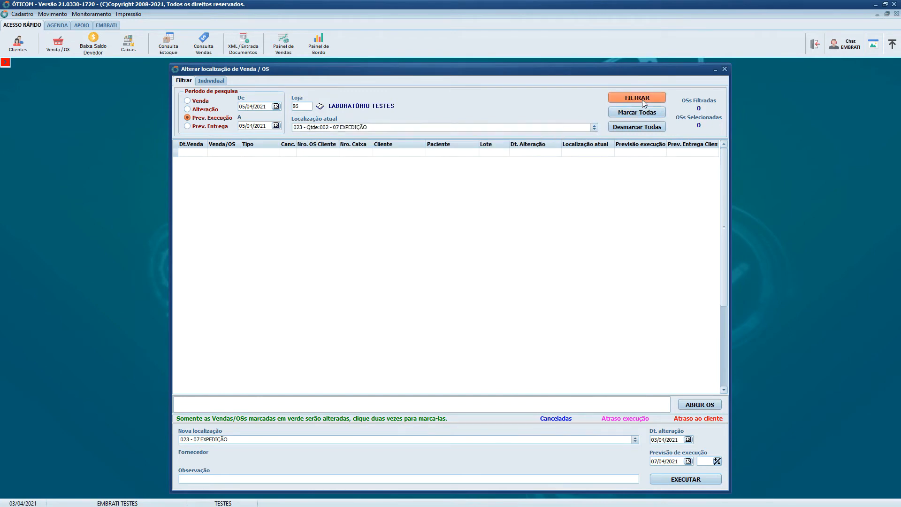
left_click(276, 106)
left_click(238, 137)
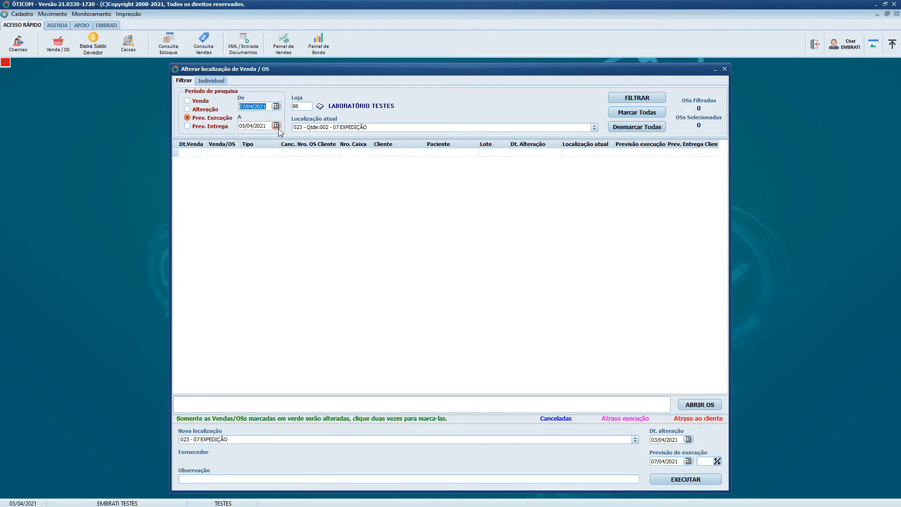
left_click(276, 125)
left_click(238, 157)
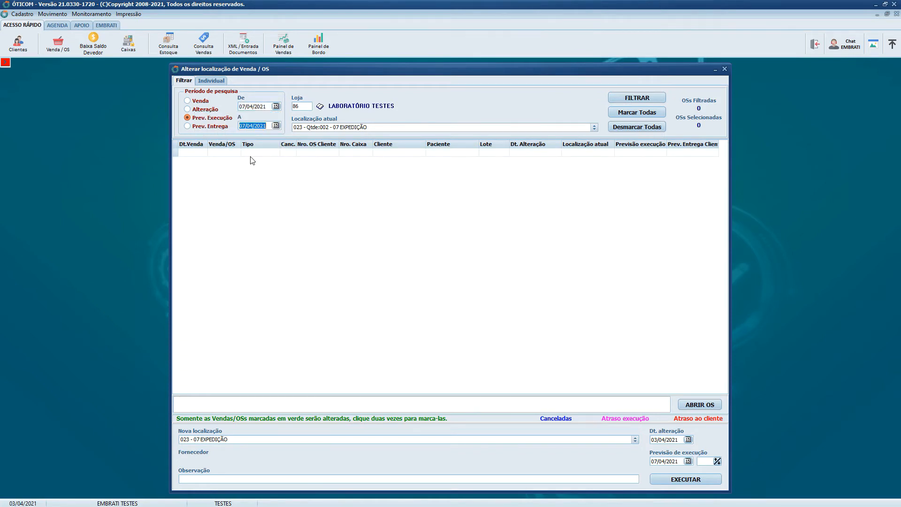
left_click(638, 98)
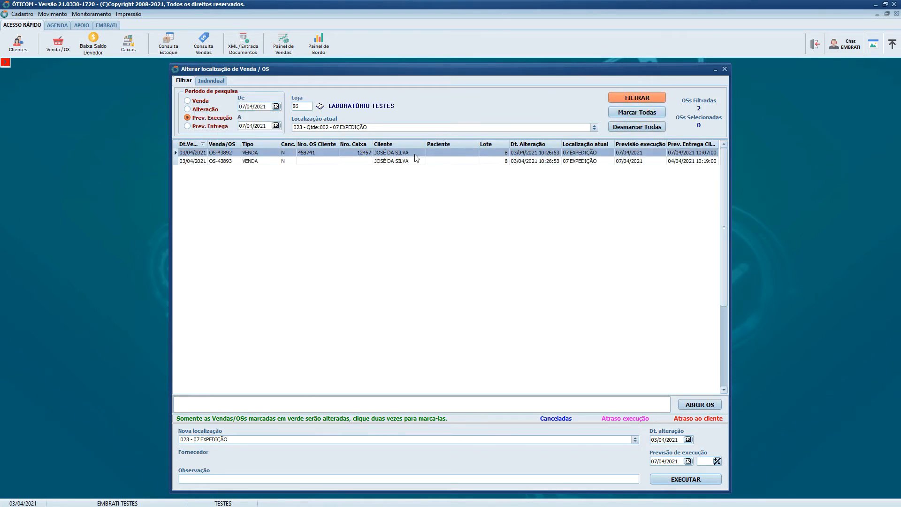
- Mark both orders listed in 07 EXPEDIÇÃO and set their new location to 003 - 99 FINALIZADA - CLIENTE
double_click(415, 153)
double_click(415, 161)
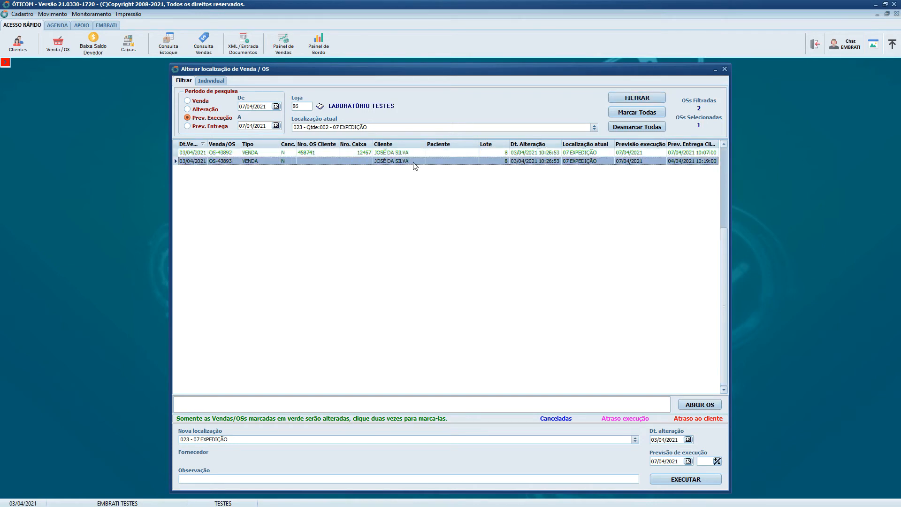
left_click(486, 440)
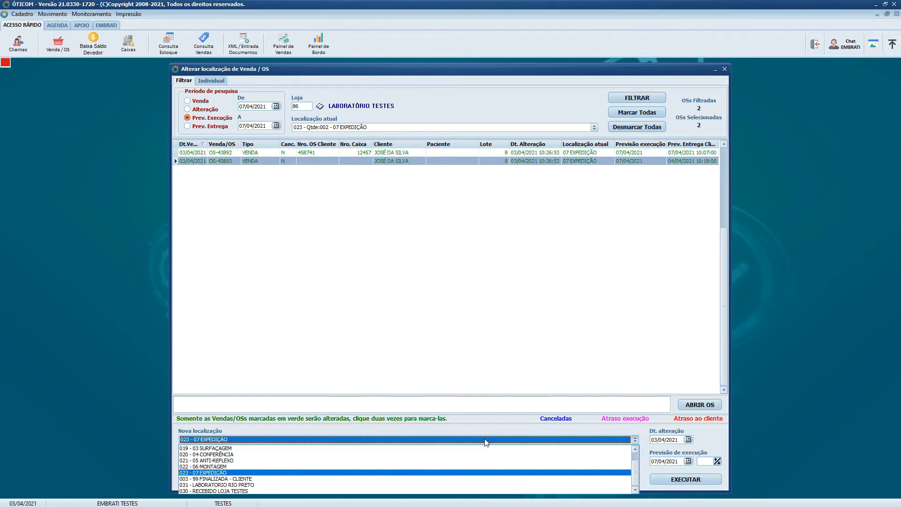
left_click(221, 479)
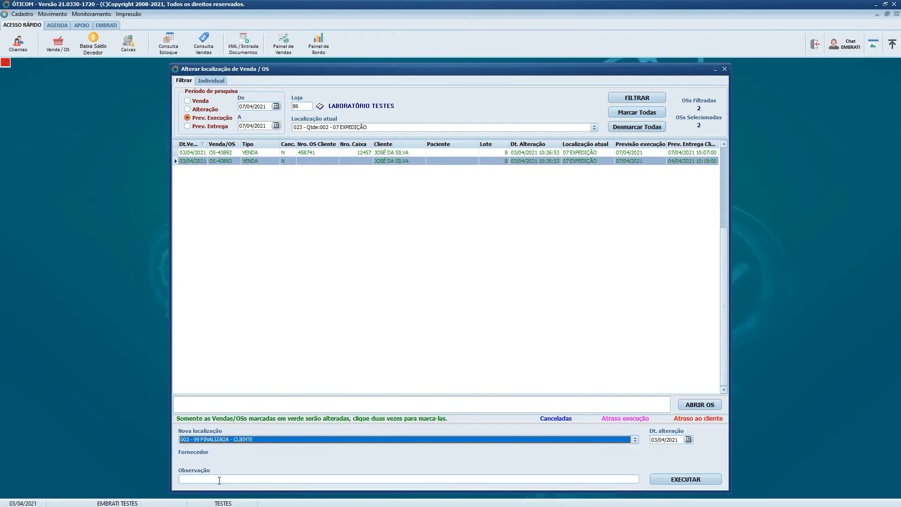
- Execute and confirm the move to 99 FINALIZADA - CLIENTE, and close the protocol report preview
left_click(689, 477)
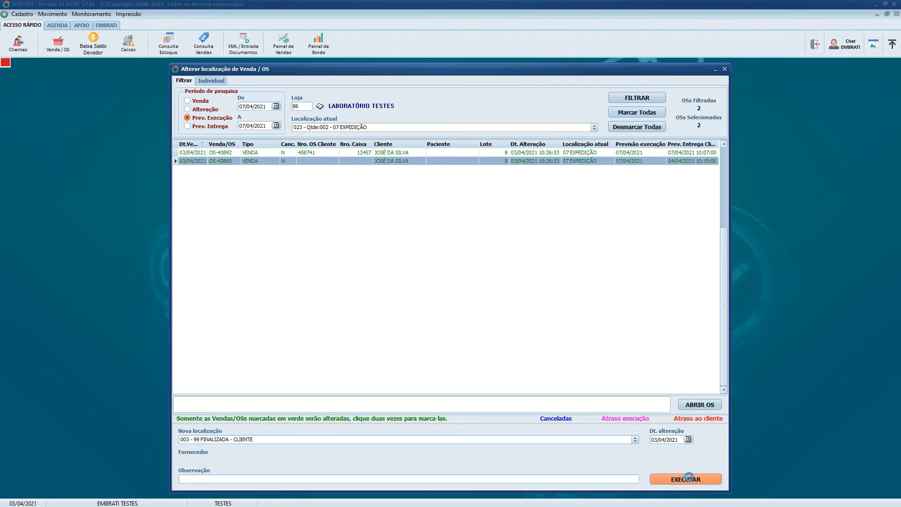
left_click(467, 292)
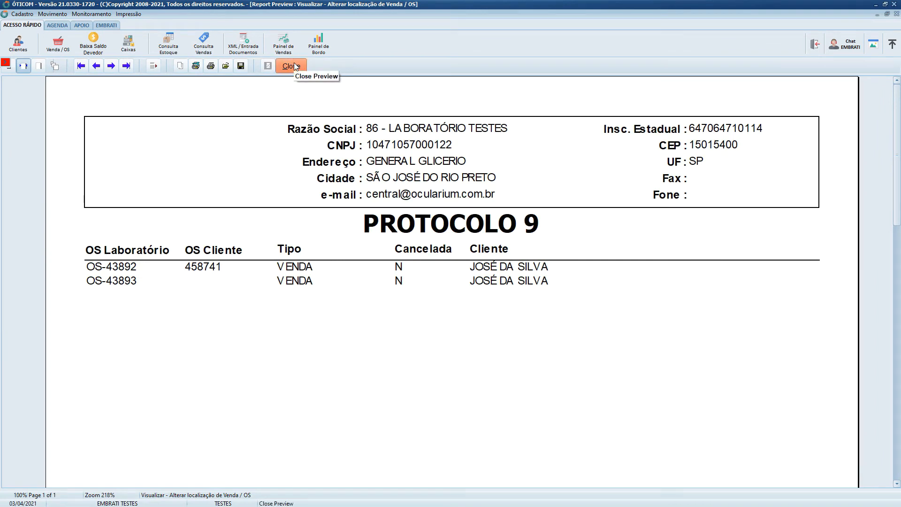
left_click(294, 66)
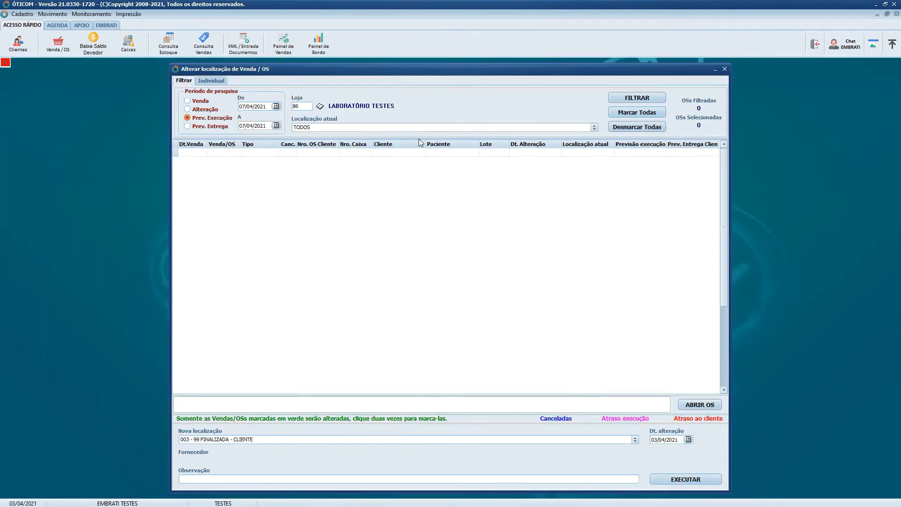
- Check the available current-location filters, return the filter to TODOS, glance at the individual mode and close the location-change window
left_click(386, 126)
left_click(371, 141)
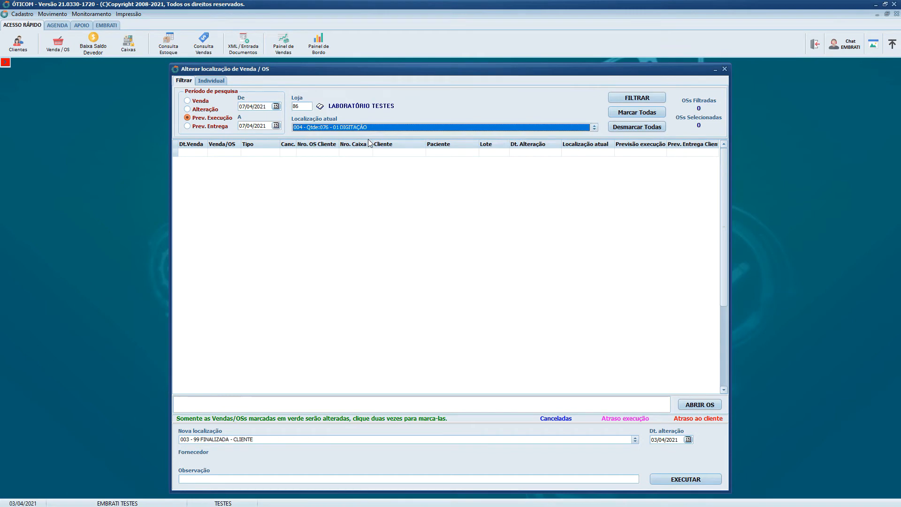
left_click(368, 126)
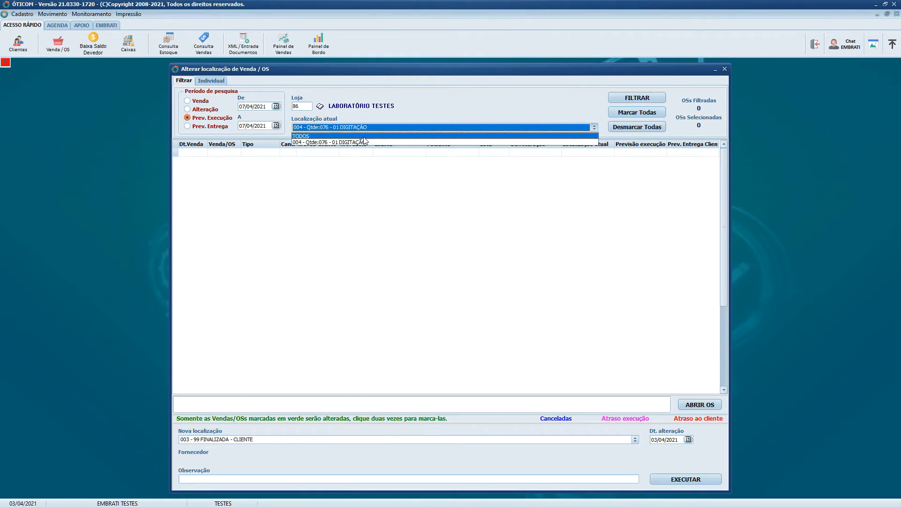
left_click(367, 137)
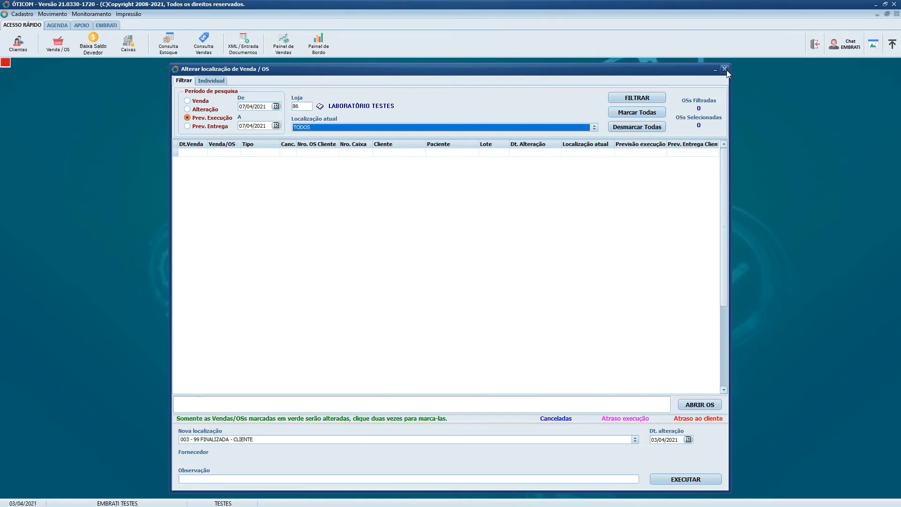
left_click(214, 83)
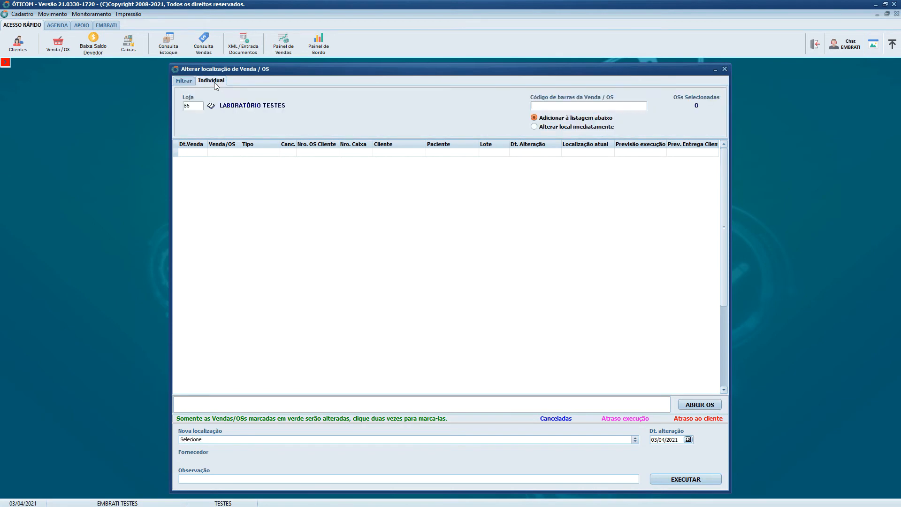
left_click(184, 81)
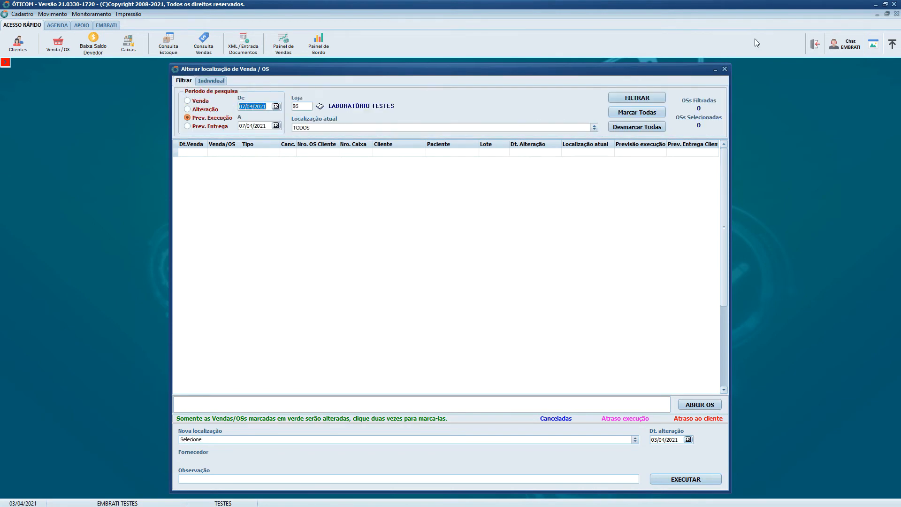
left_click(725, 69)
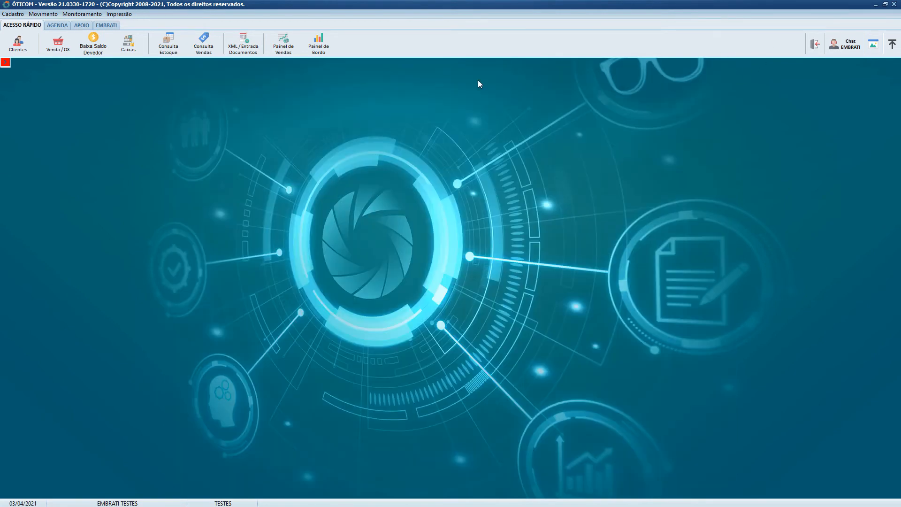
- Open the sales query and list the sales by date for 03/04/2021
left_click(209, 51)
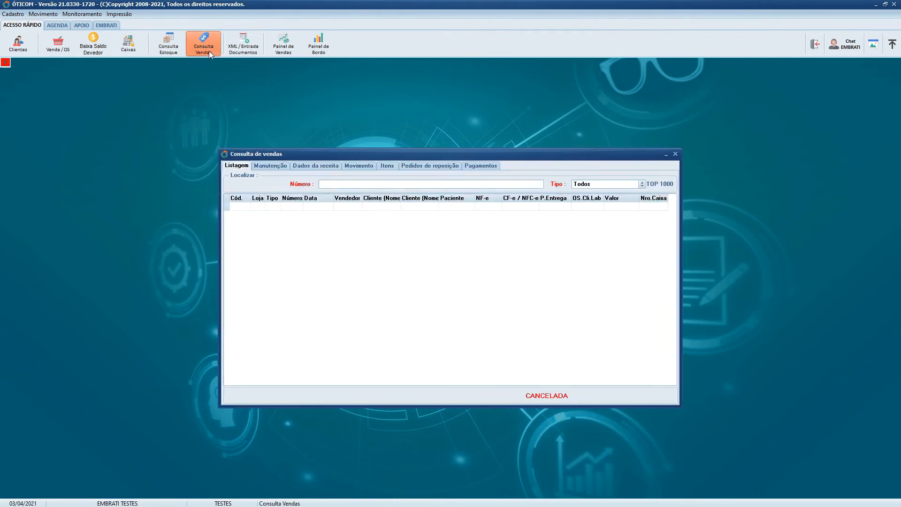
left_click(322, 199)
left_click(357, 241)
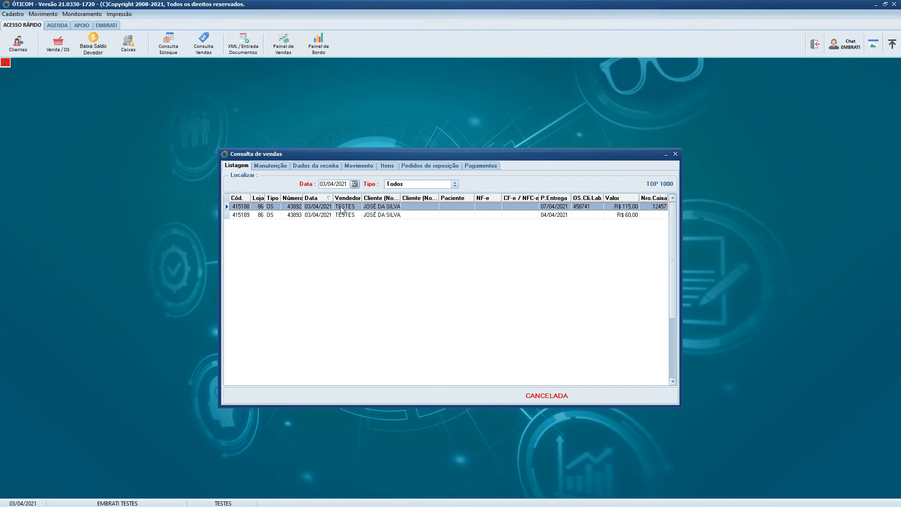
- Open the first listed order and display its location movement history
double_click(342, 209)
left_click(235, 165)
double_click(369, 206)
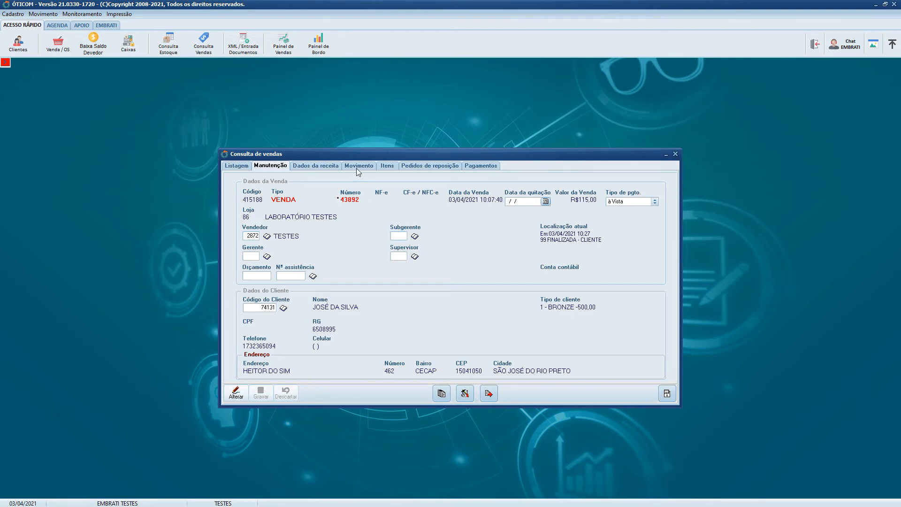
left_click(383, 168)
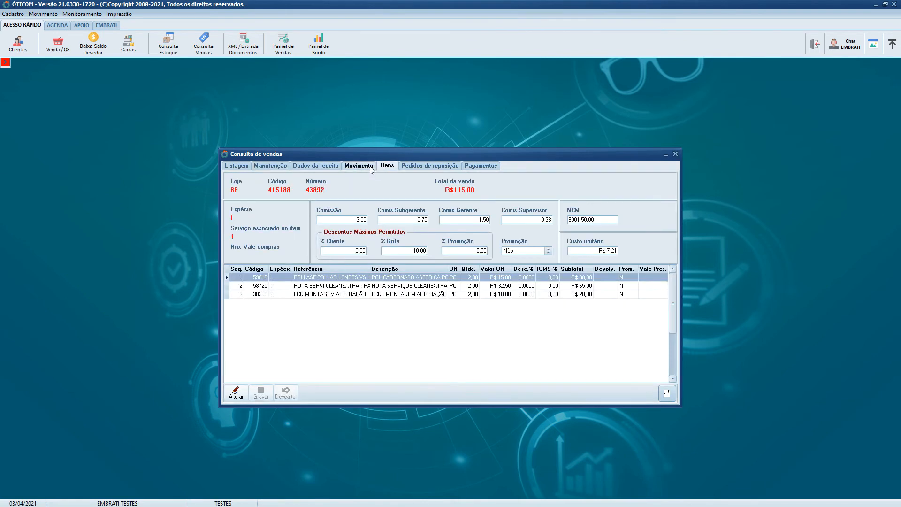
left_click(360, 168)
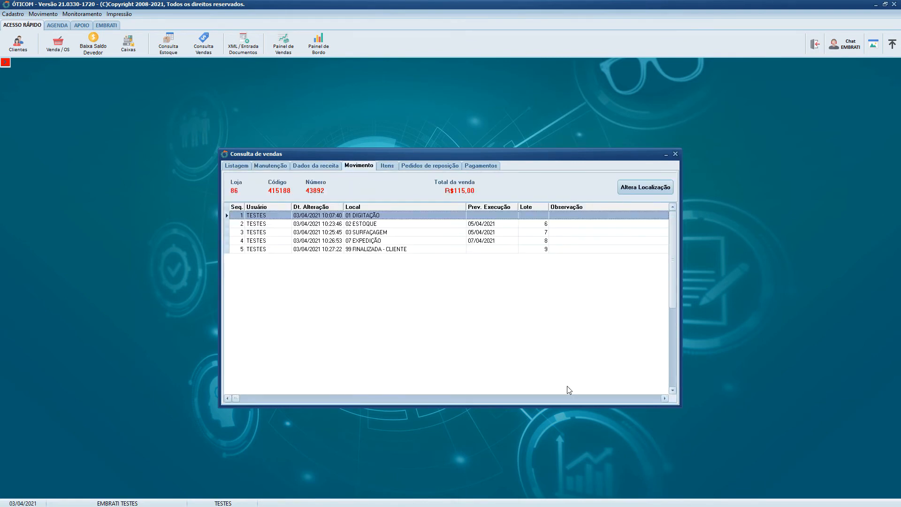
- Examine each entry in the order's movement history, with its location, change date, execution forecast and batch
left_click(380, 223)
key("Down")
key("Down")
key("Down")
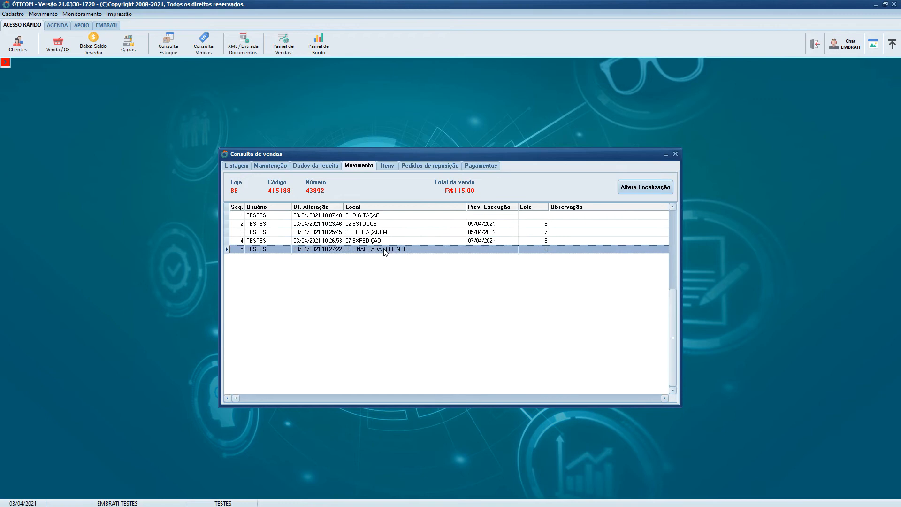
key("Up")
left_click(378, 217)
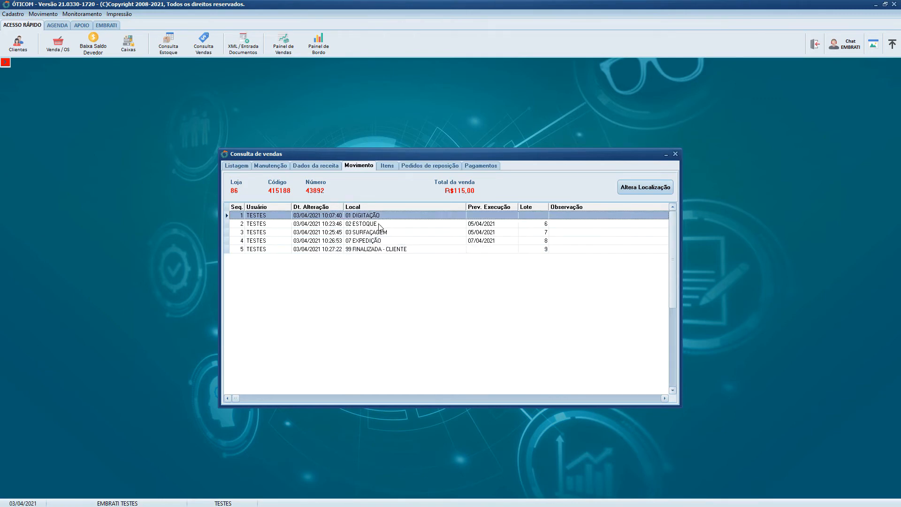
left_click(380, 225)
left_click(376, 235)
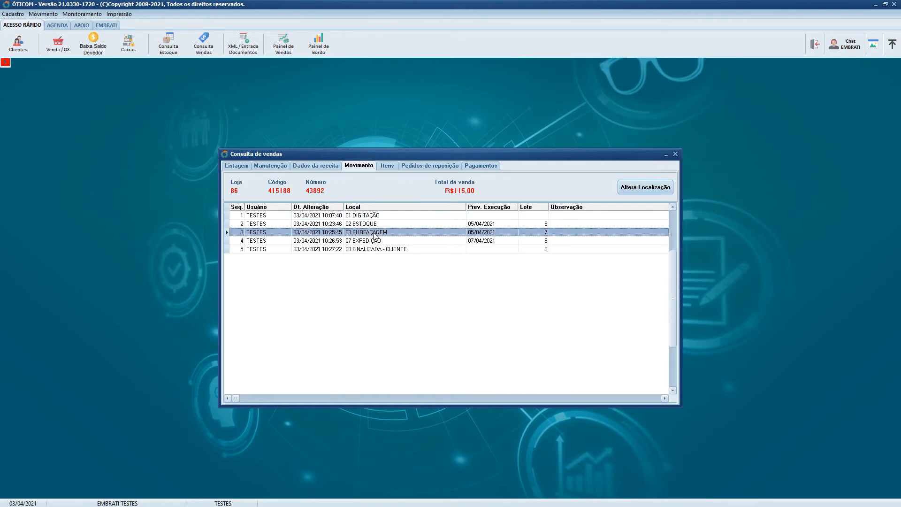
left_click(376, 242)
left_click(379, 250)
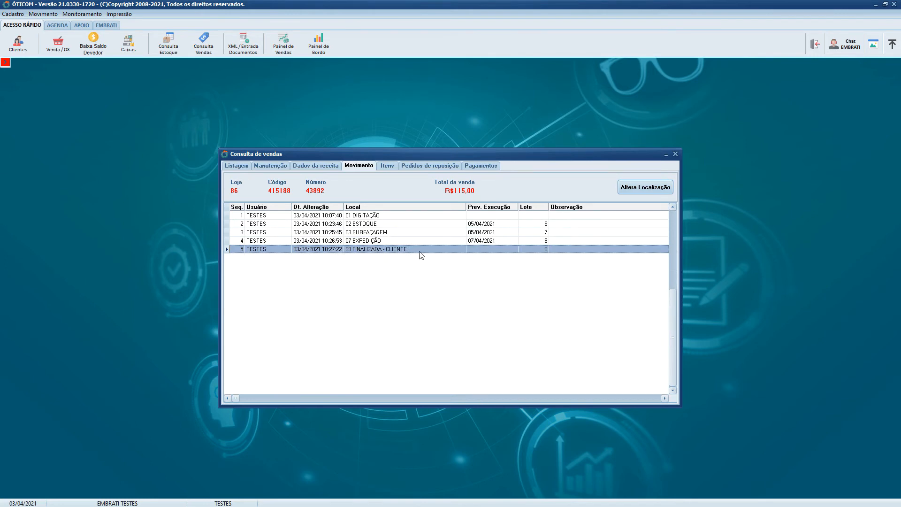
left_click(370, 225)
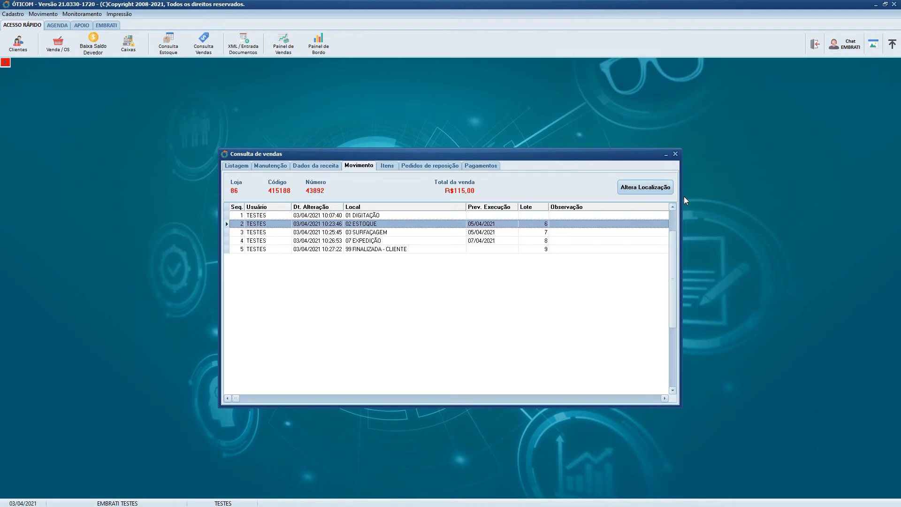
- Start an individual location change for this order, with new location 023 - 07 EXPEDIÇÃO and execution forecast 07/04/2021
left_click(658, 190)
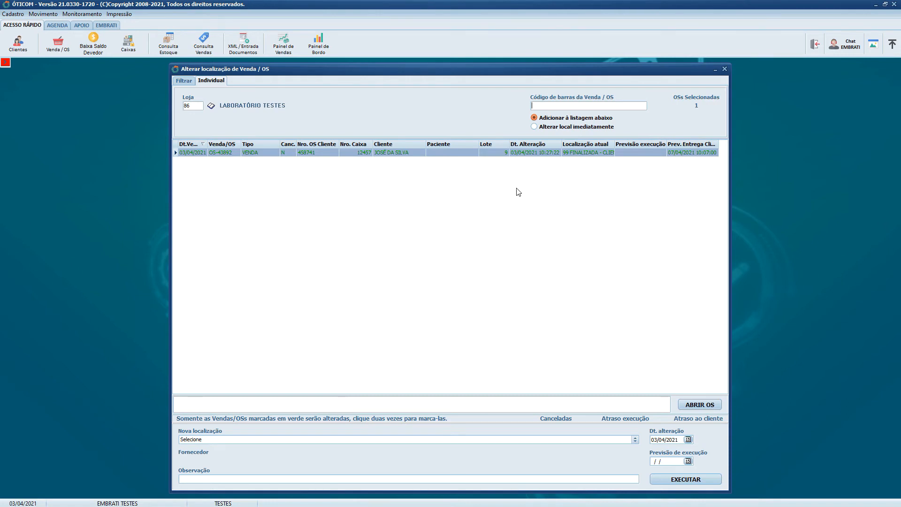
left_click(276, 440)
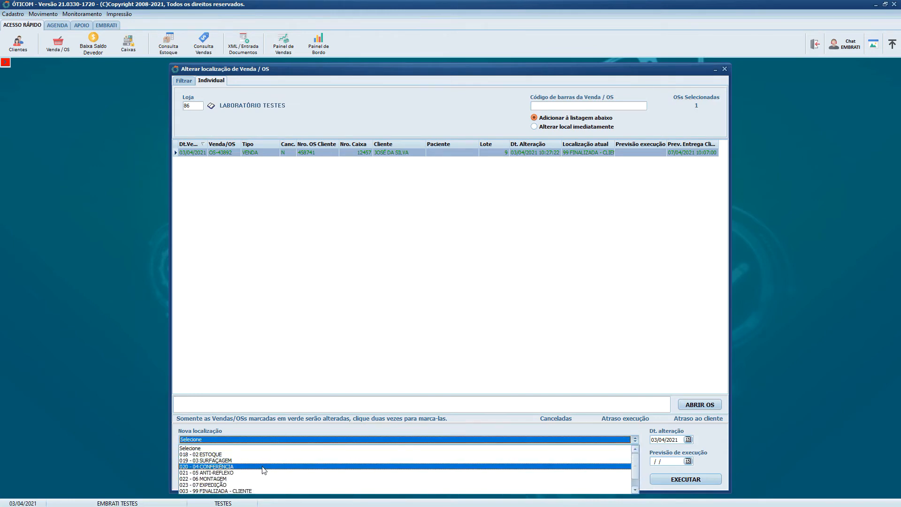
left_click(260, 484)
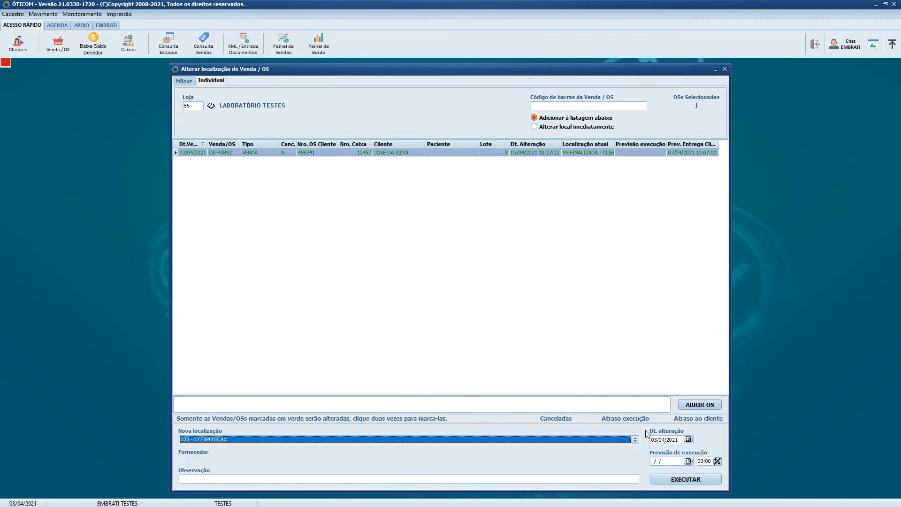
left_click(688, 461)
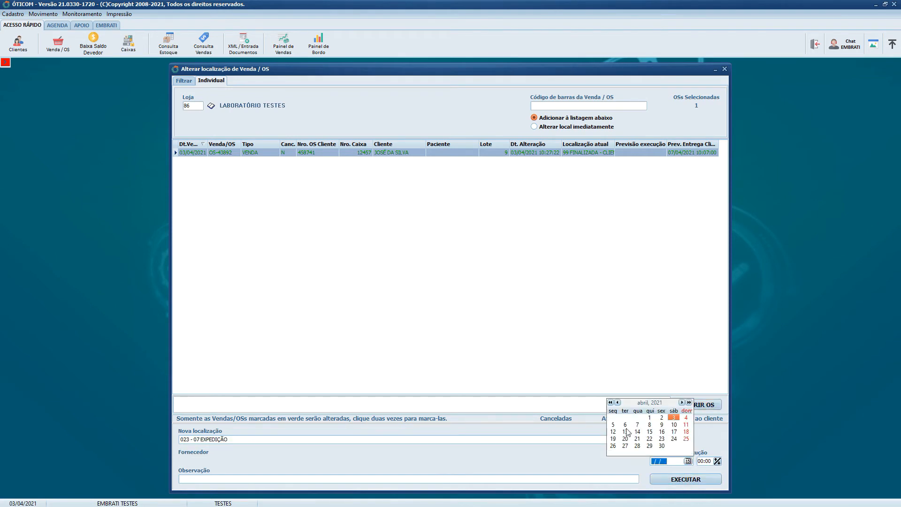
left_click(613, 425)
left_click(688, 461)
left_click(645, 429)
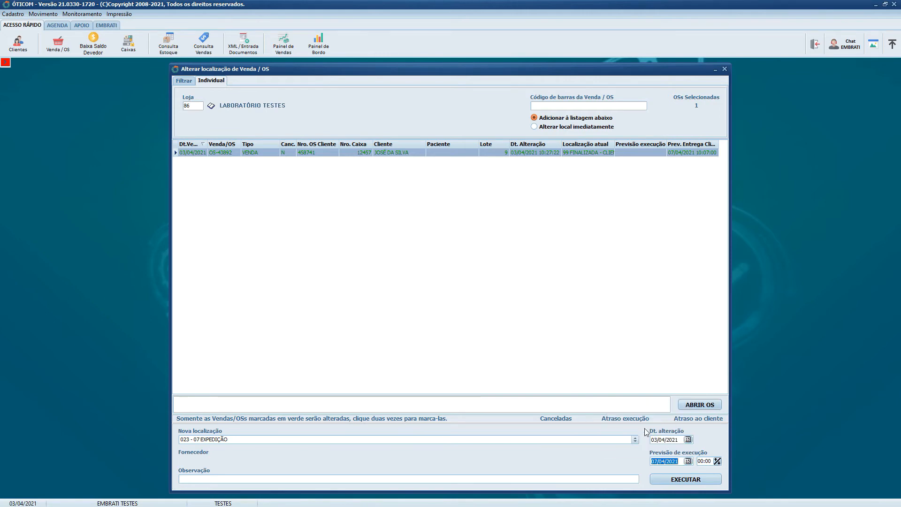
- Execute and confirm the individual move to 07 EXPEDIÇÃO, and return to the new entry in the order's movement history
left_click(686, 479)
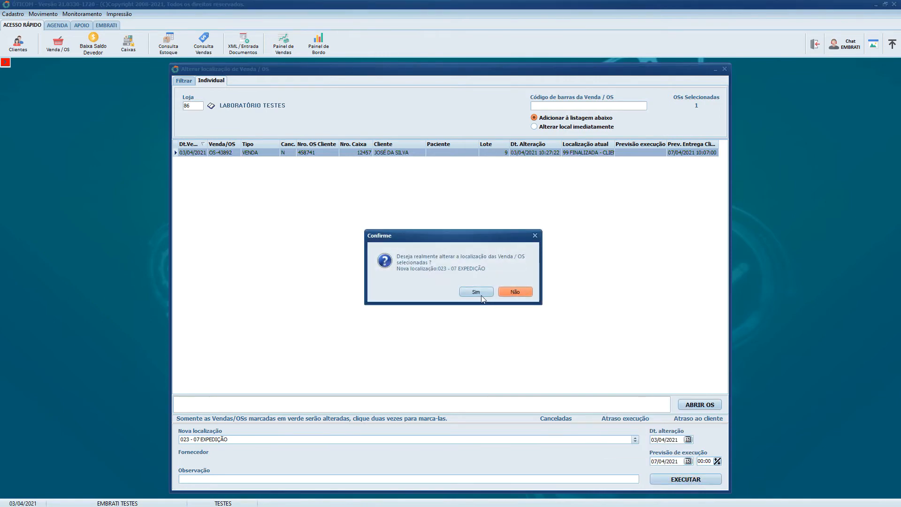
left_click(481, 294)
left_click(486, 294)
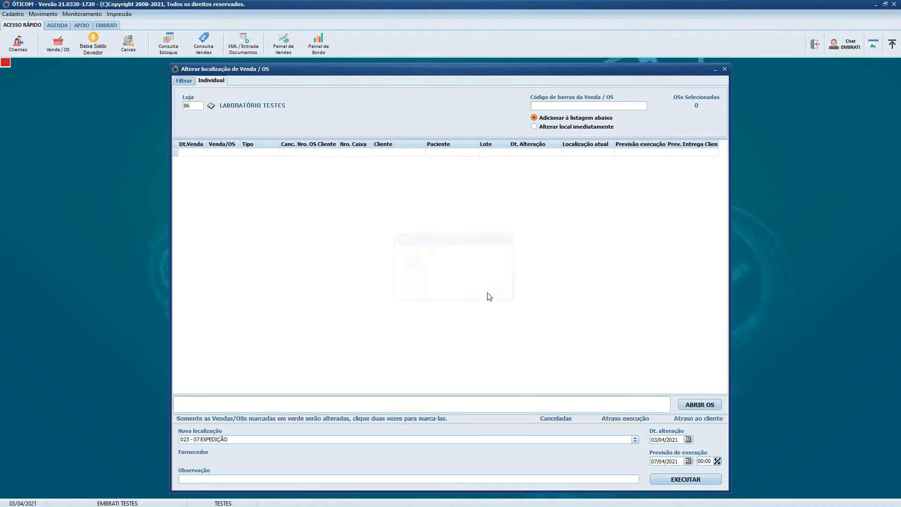
left_click(725, 69)
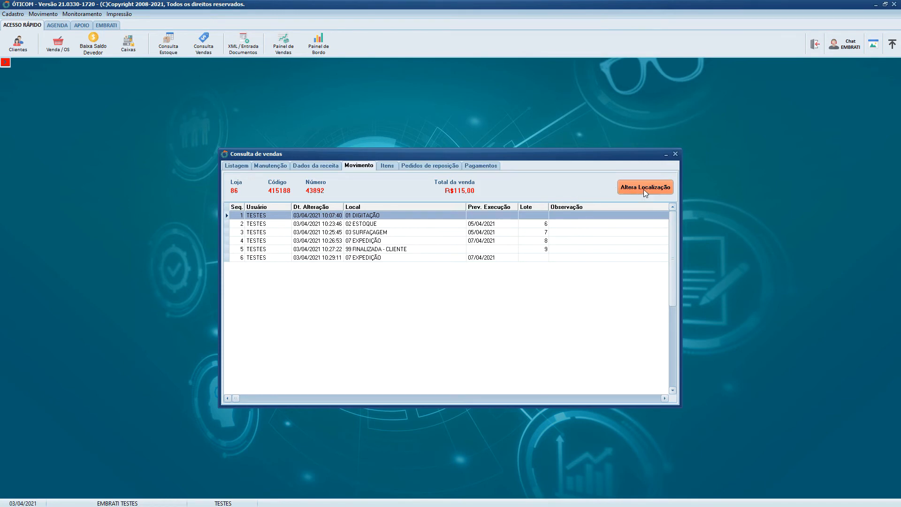
left_click(362, 258)
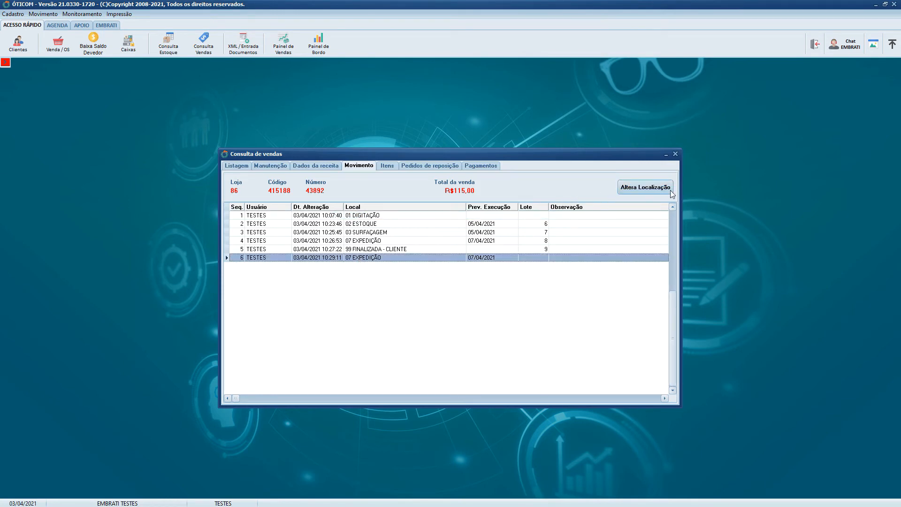
- Reopen the order's location change, view the available new locations and close the window without choosing one
left_click(653, 184)
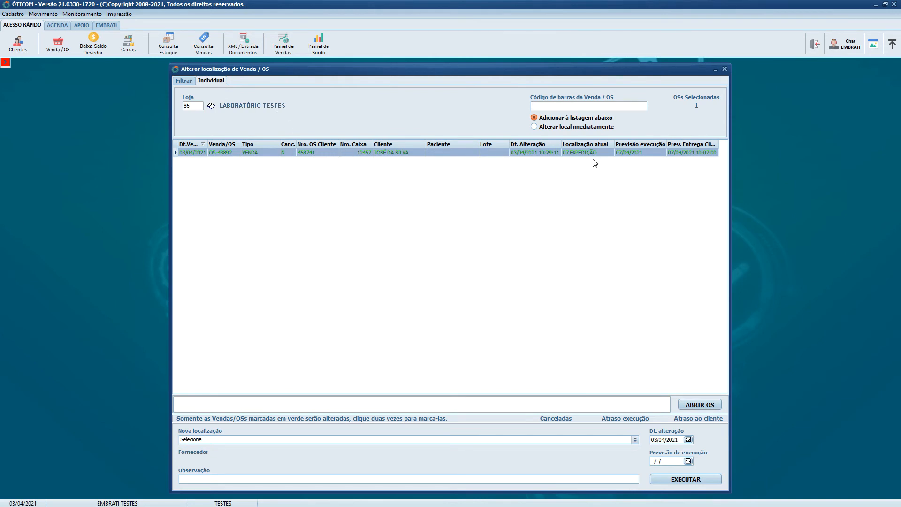
left_click(477, 440)
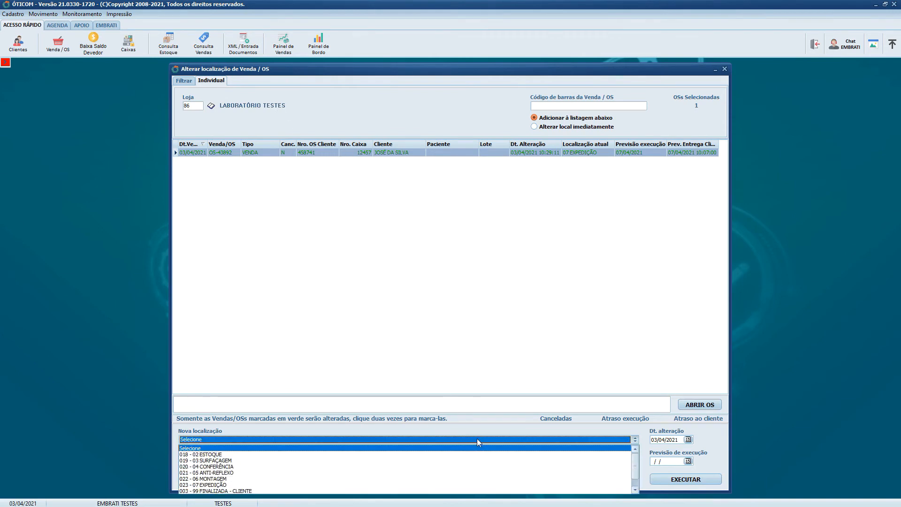
left_click(485, 436)
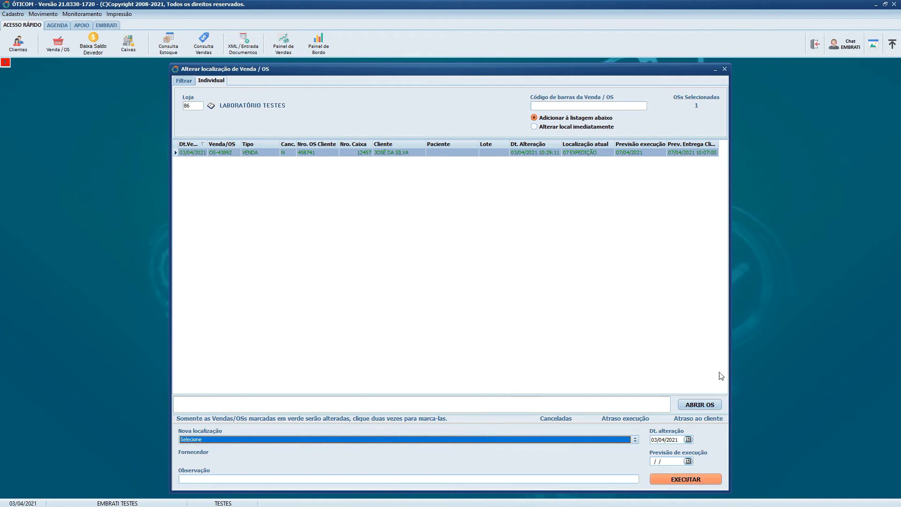
left_click(725, 69)
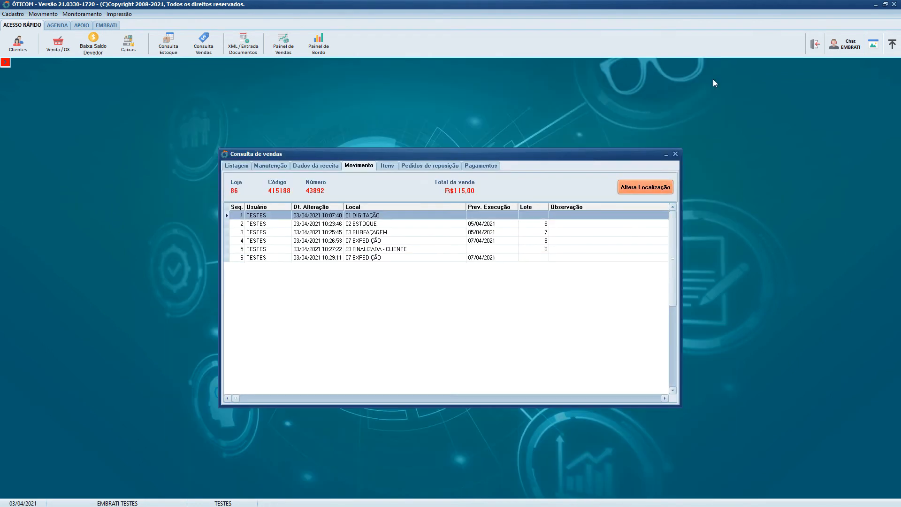
- Close the sales query, open the sale/OS location change in individual mode and set the store to 86
left_click(675, 154)
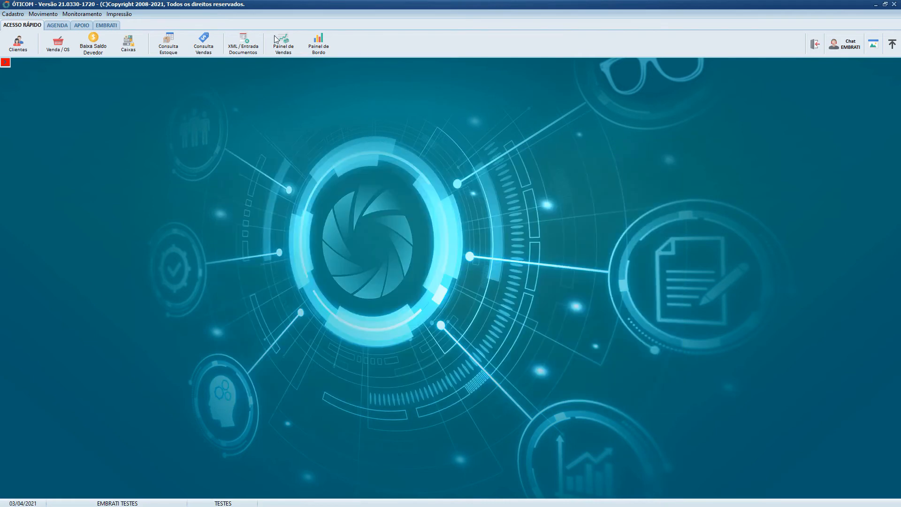
left_click(42, 14)
mouse_move(50, 45)
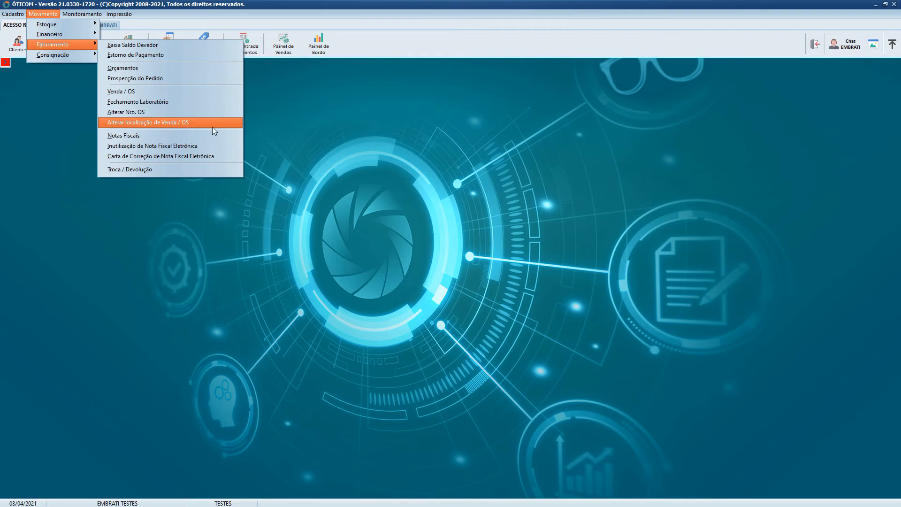
left_click(223, 123)
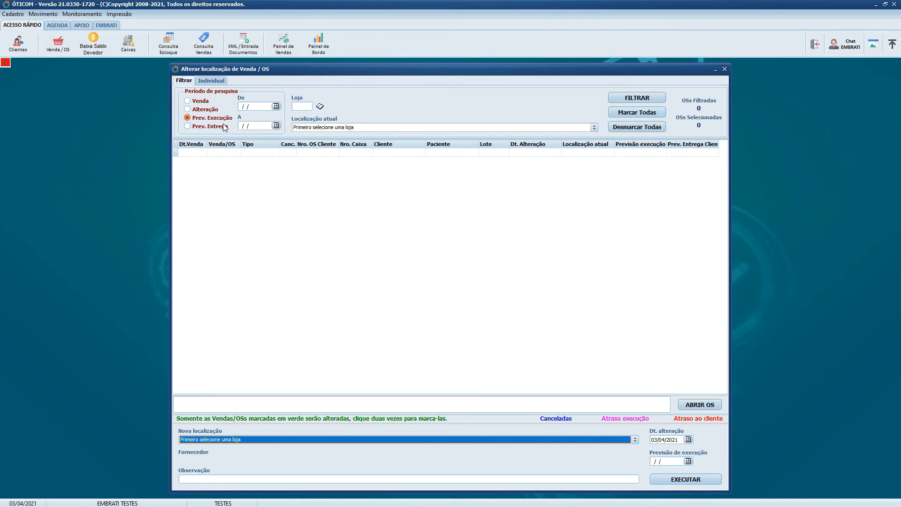
left_click(216, 84)
left_click(192, 80)
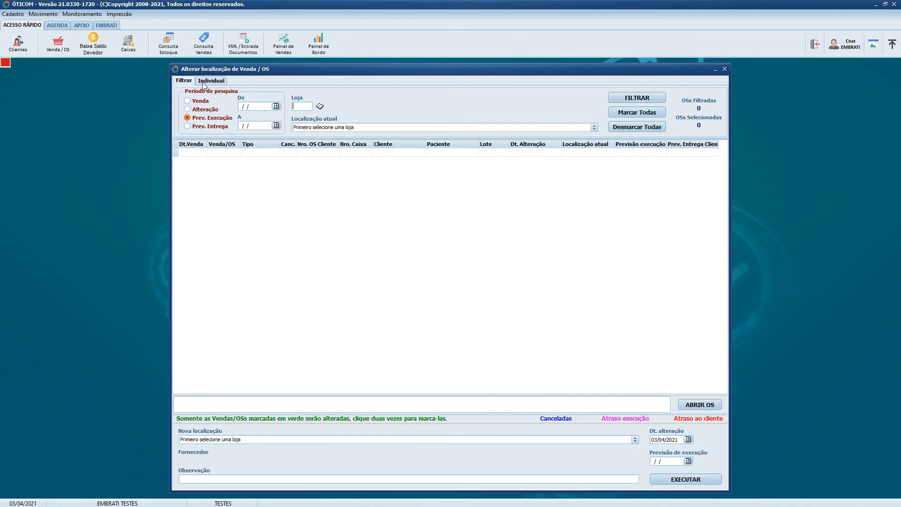
left_click(209, 83)
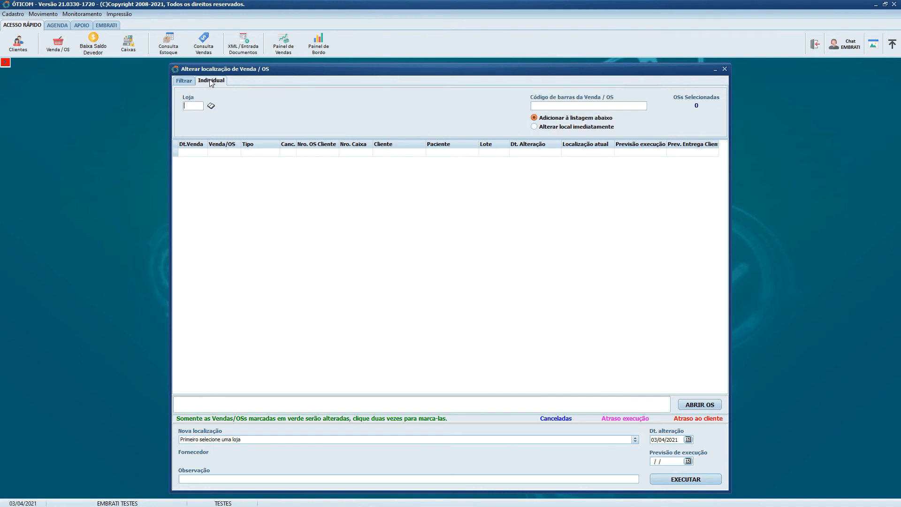
type("86")
key("Return")
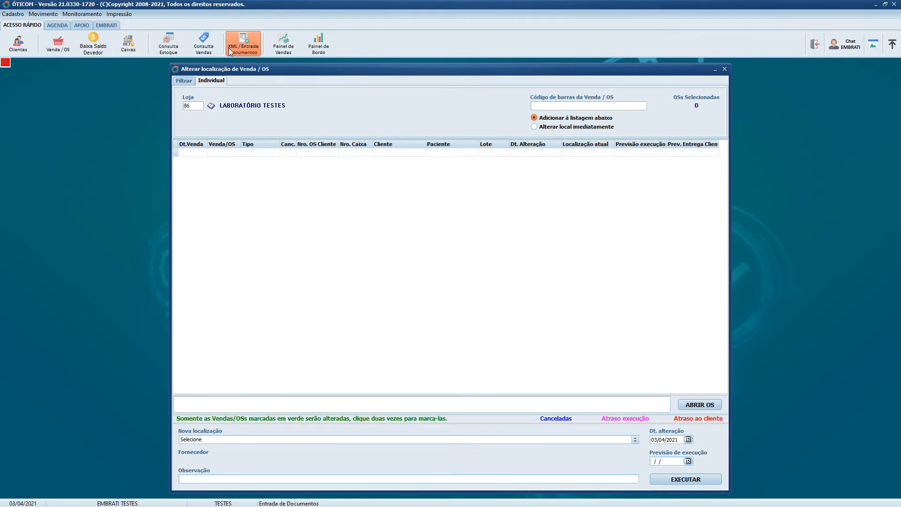
- Open the listed sale's laboratory service order from the sales query and preview its printout
left_click(209, 54)
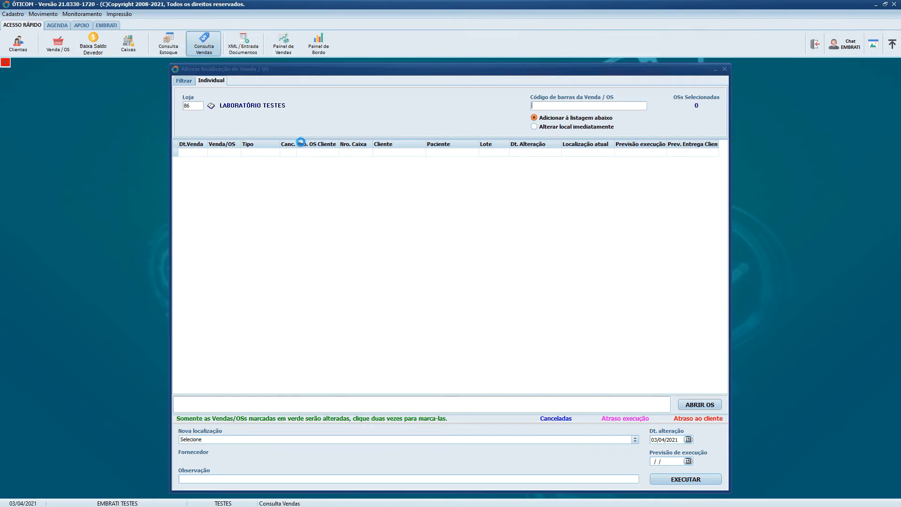
left_click(323, 201)
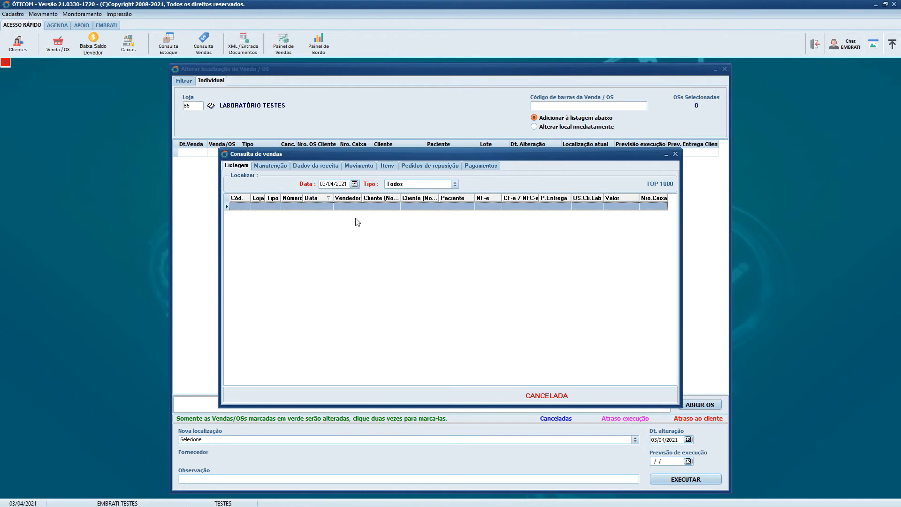
double_click(347, 207)
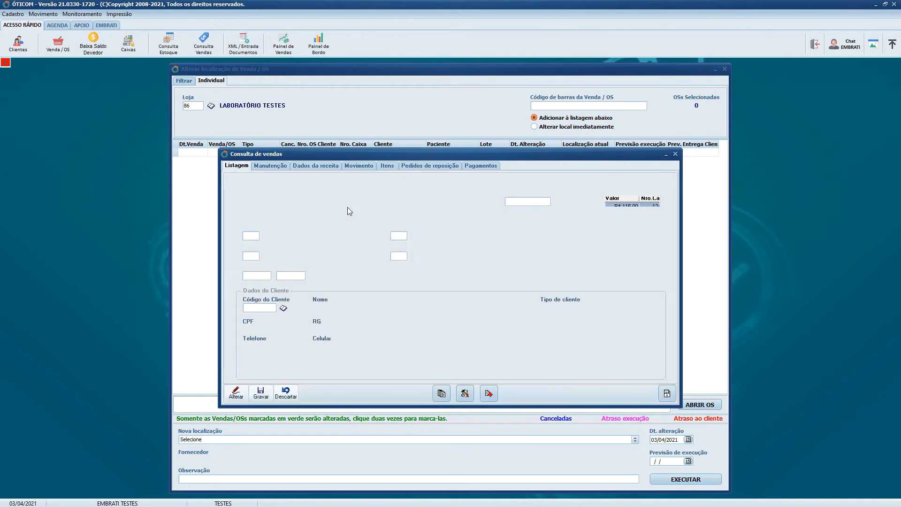
left_click(491, 394)
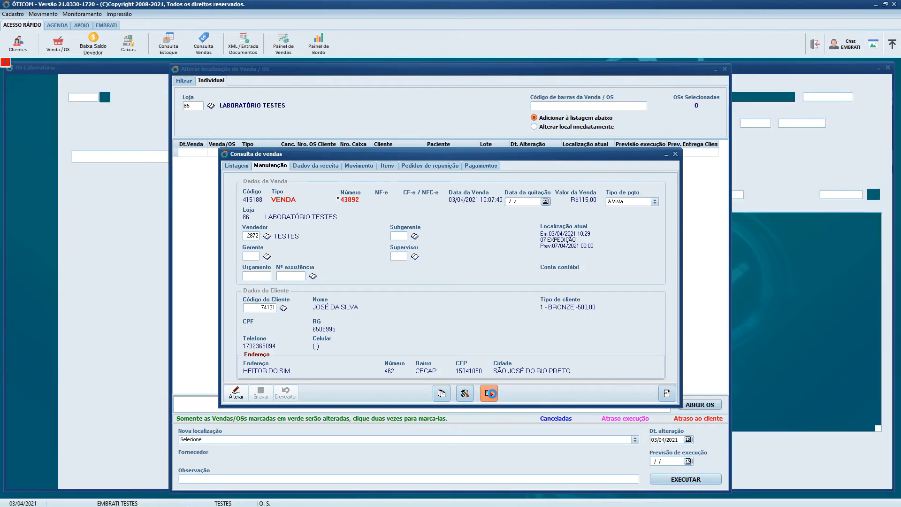
left_click(14, 91)
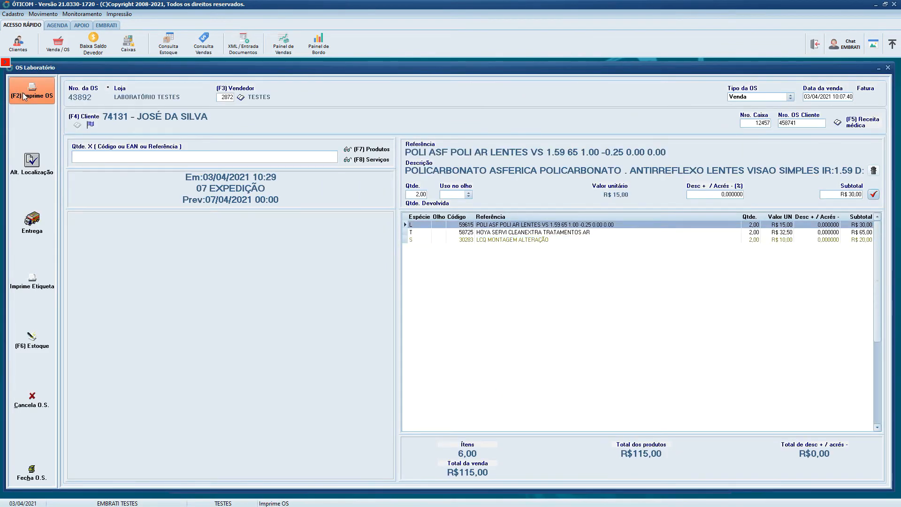
left_click(507, 290)
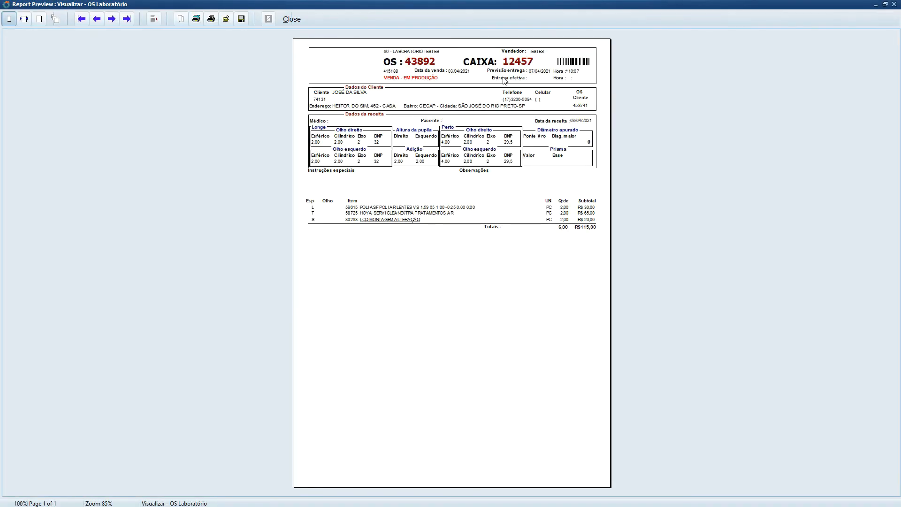
- Enlarge the order printout to examine its barcode, and return to the individual location change
left_click(39, 18)
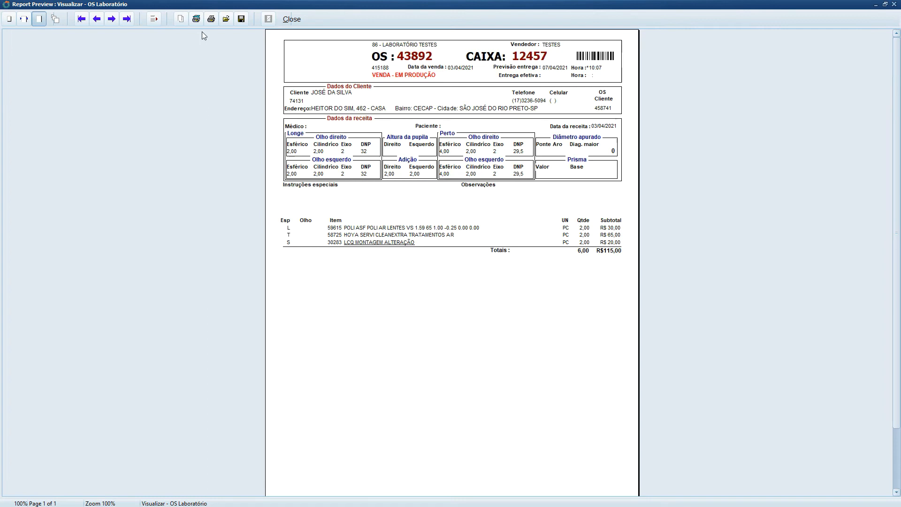
left_click(293, 18)
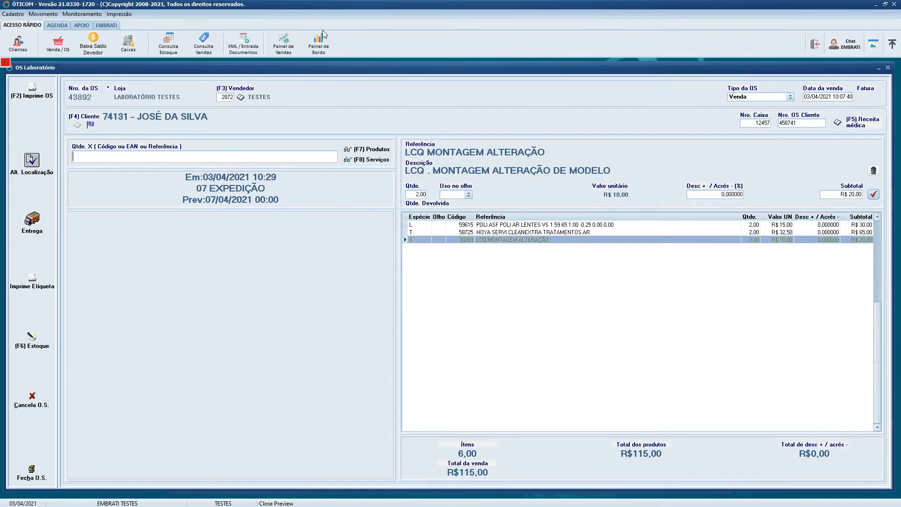
left_click(888, 69)
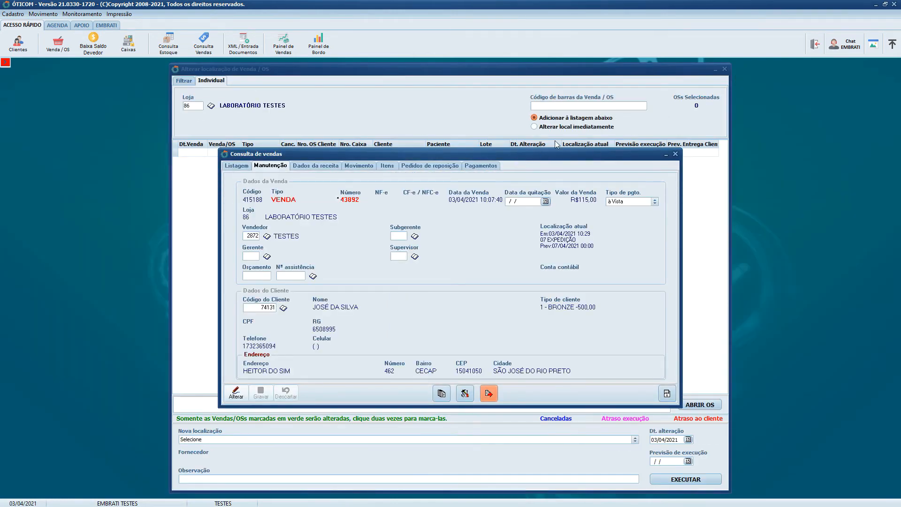
left_click(676, 154)
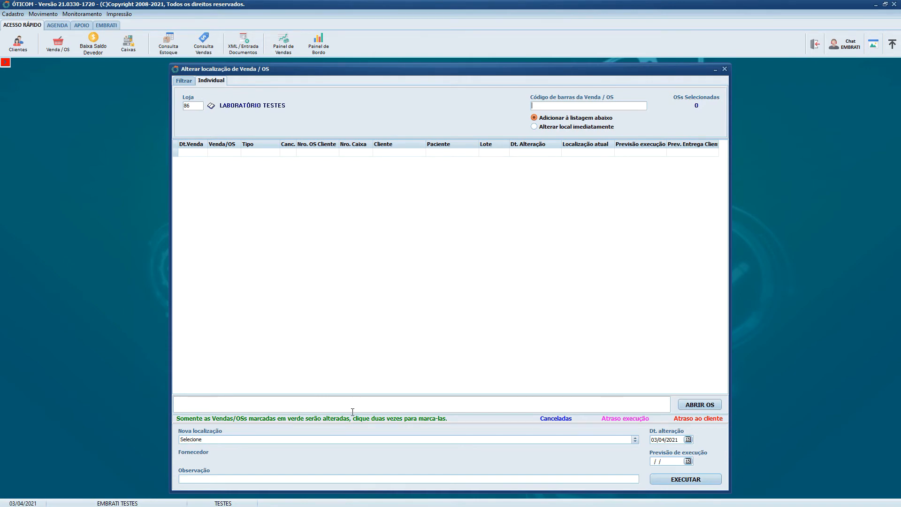
- Set the barcode mode to Alterar local imediatamente with new location 022 - 06 MONTAGEM, and ready the barcode field for scanning
left_click(355, 439)
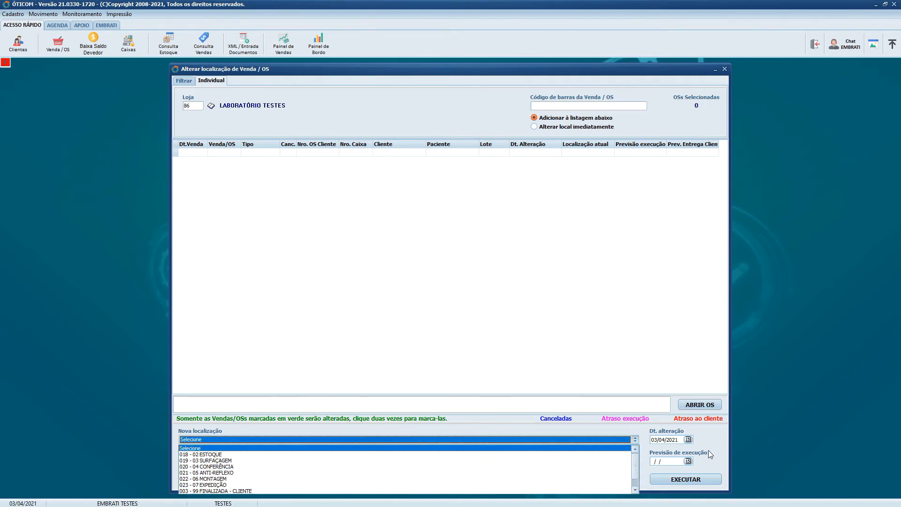
left_click(700, 467)
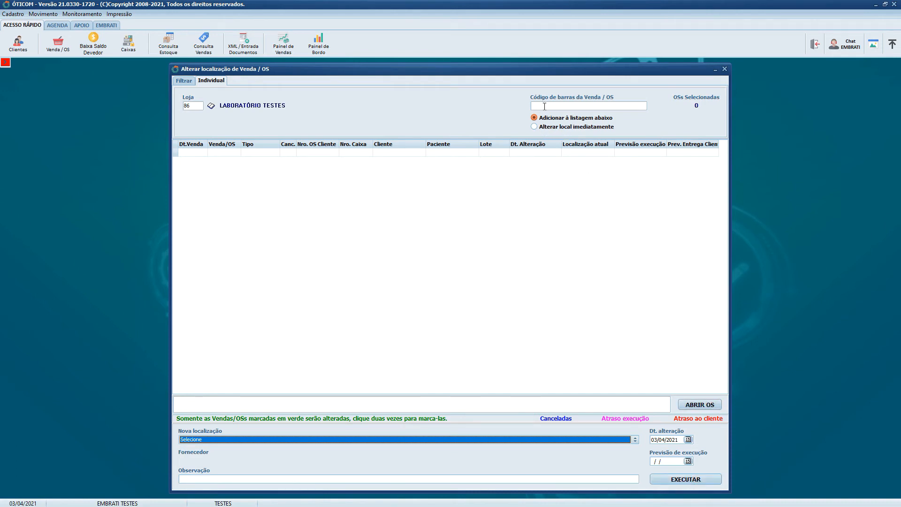
left_click(534, 127)
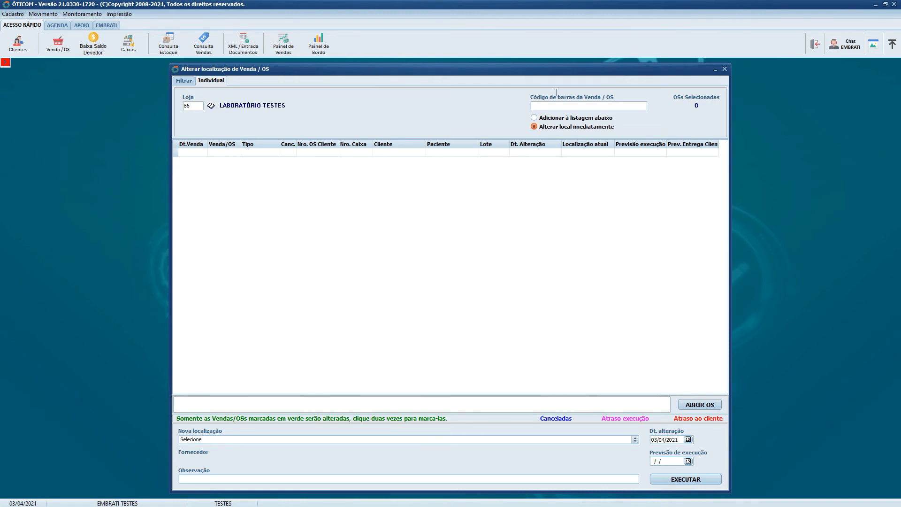
left_click(545, 127)
left_click(422, 440)
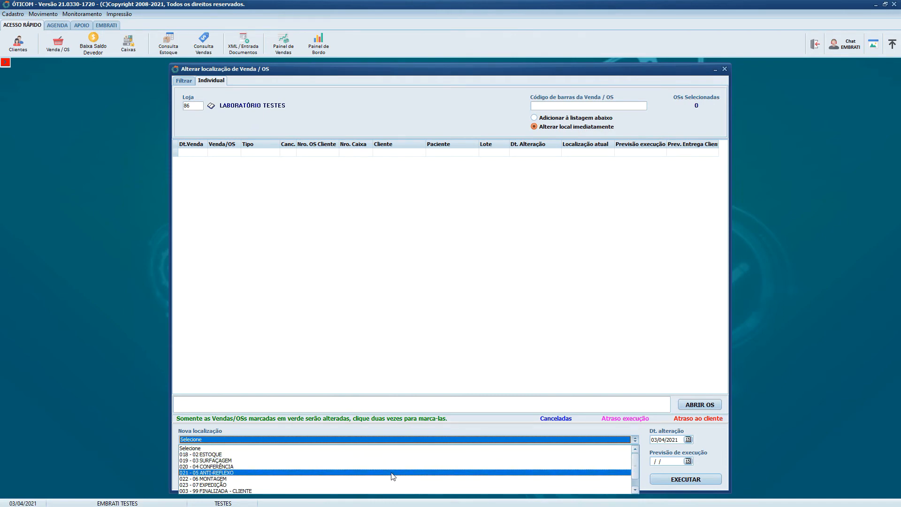
left_click(217, 479)
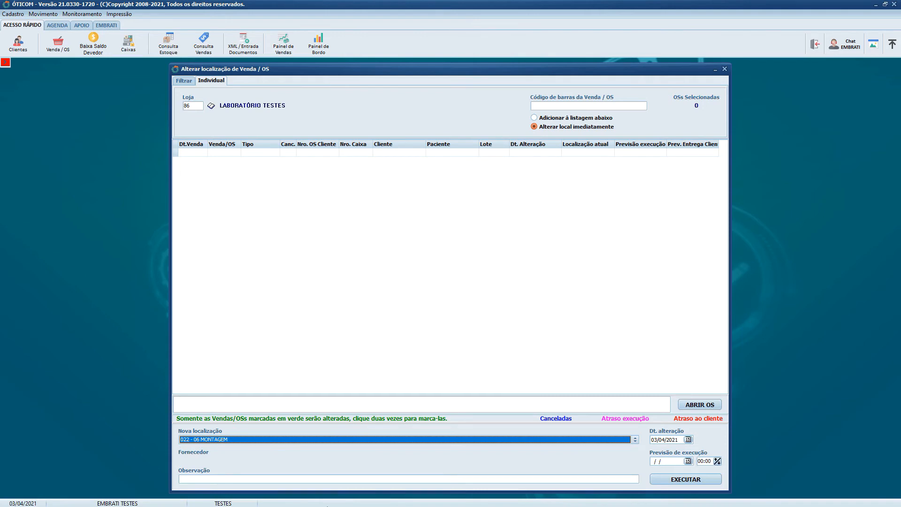
left_click(546, 132)
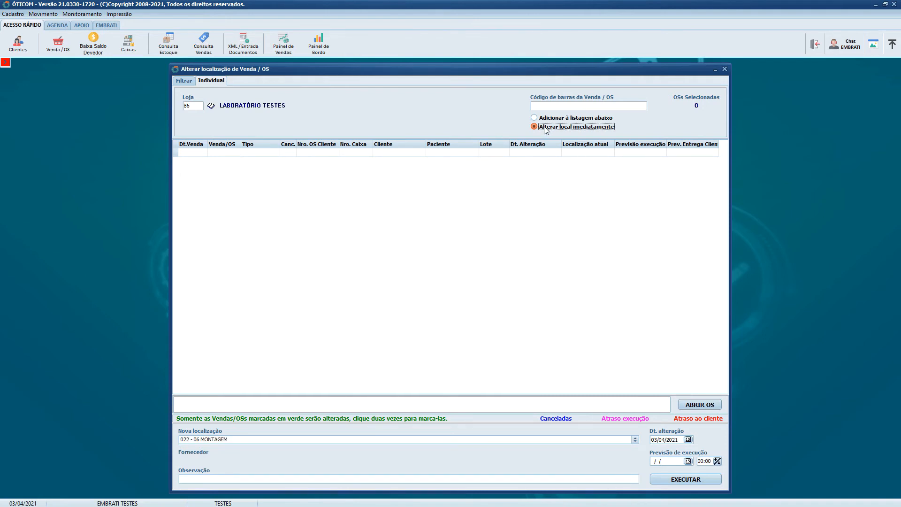
left_click(318, 440)
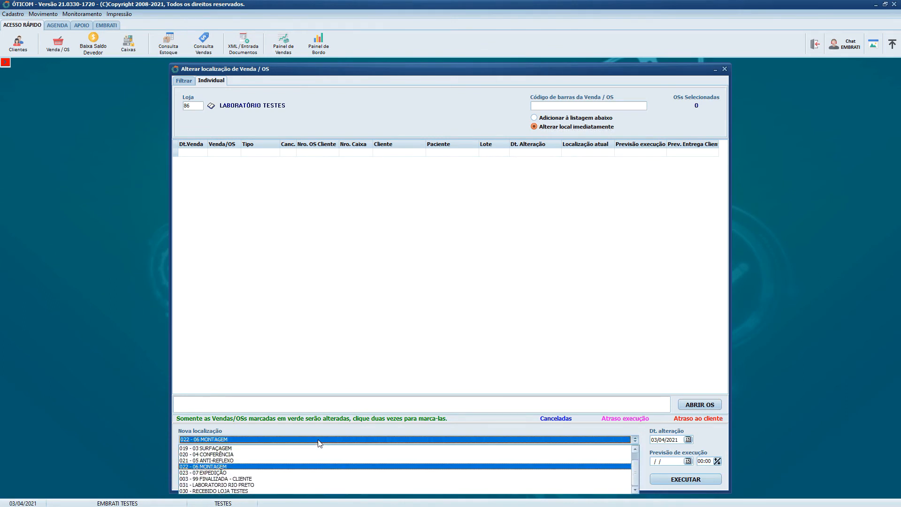
left_click(318, 442)
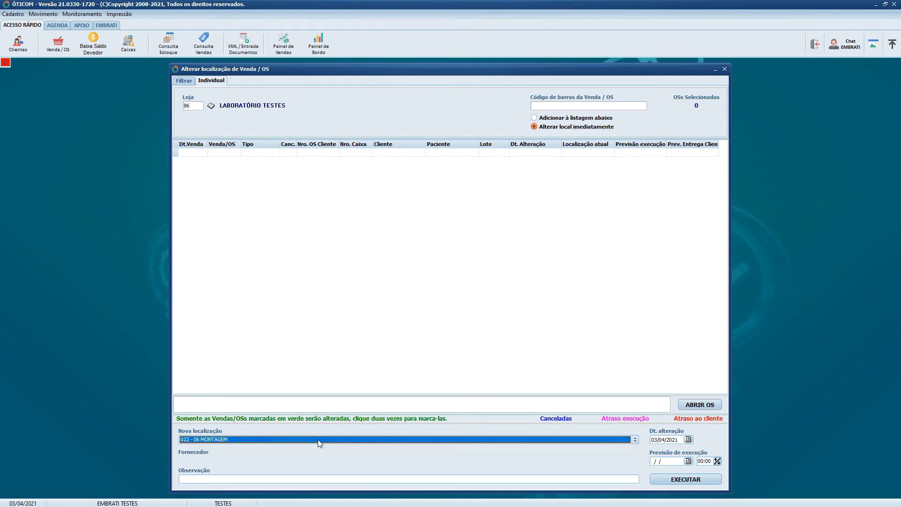
left_click(591, 107)
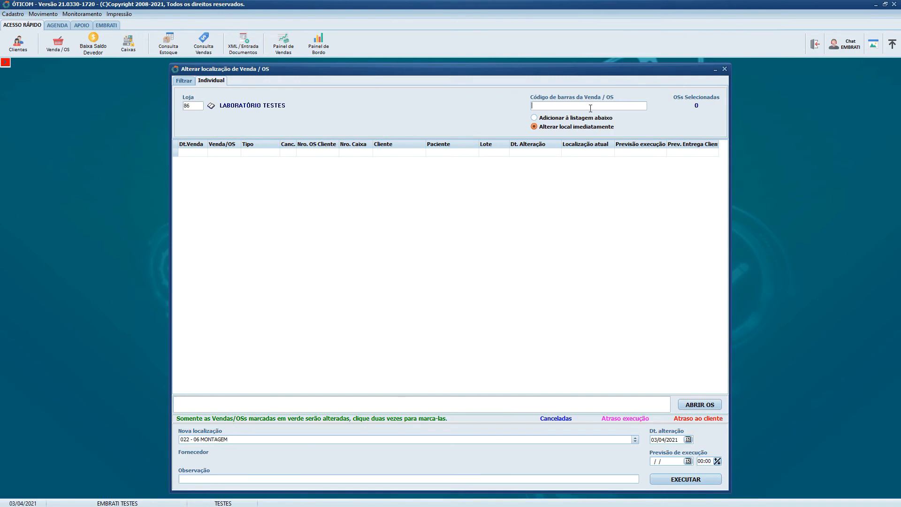
- Switch the barcode mode to Adicionar à listagem abaixo and back to Alterar local imediatamente, checking the new location list each time
left_click(303, 440)
left_click(302, 442)
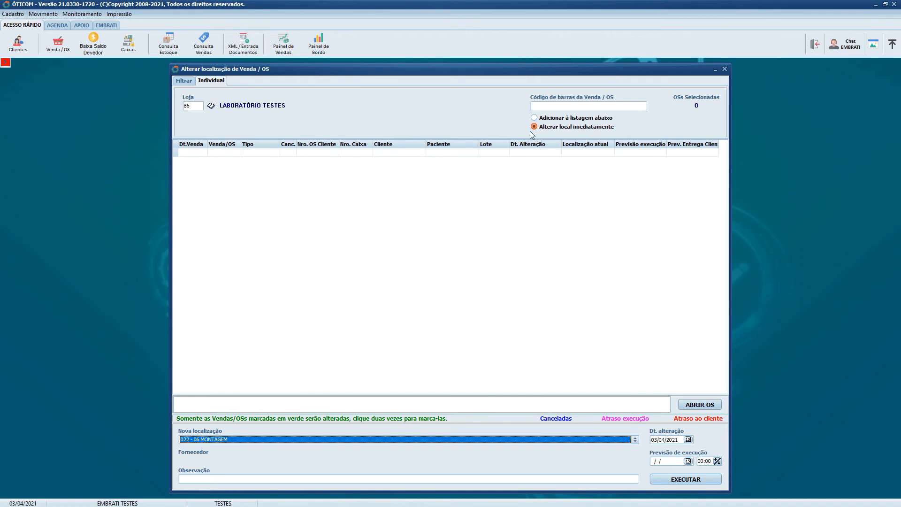
left_click(542, 119)
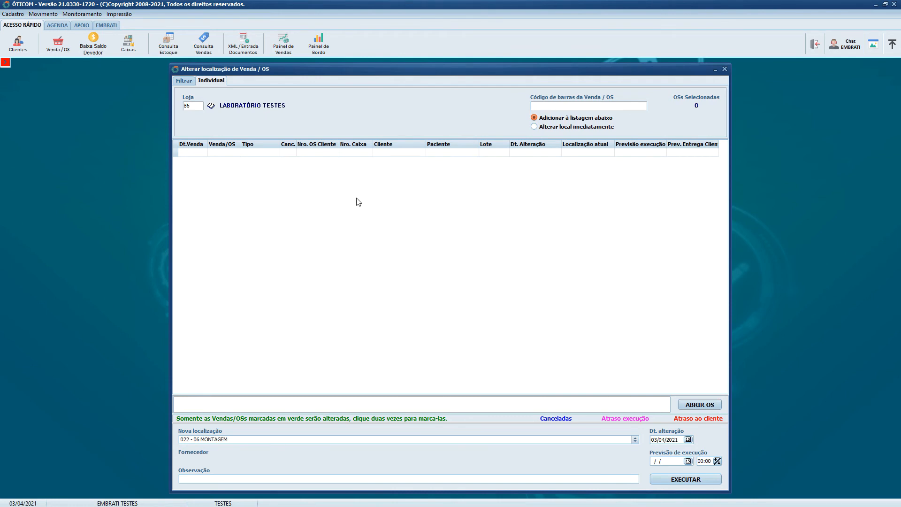
left_click(489, 441)
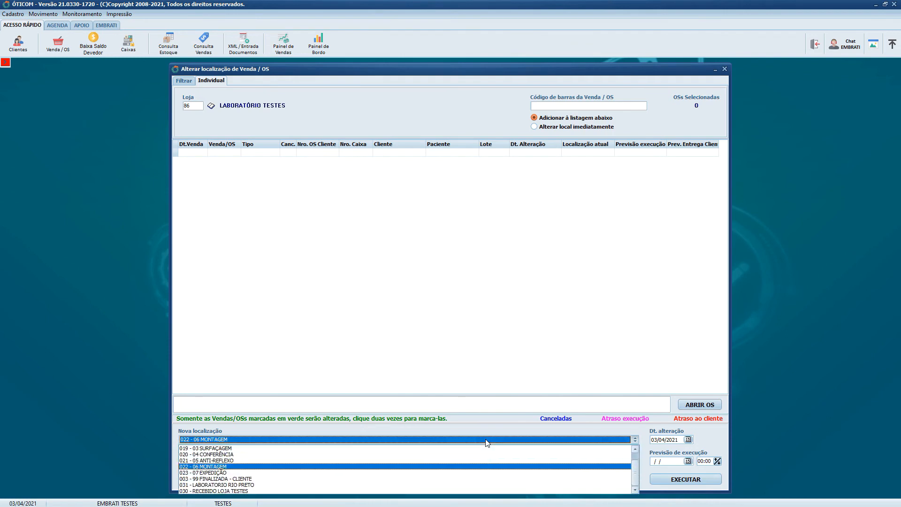
left_click(489, 442)
left_click(549, 127)
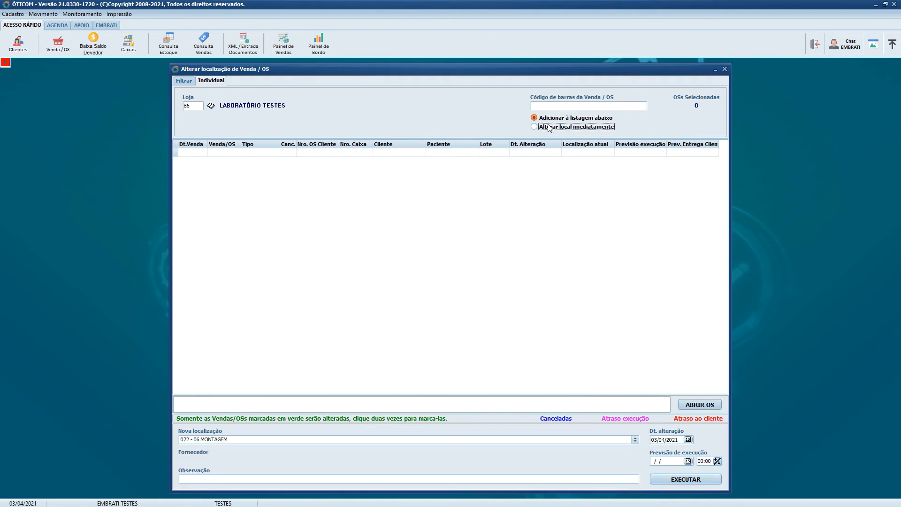
left_click(378, 440)
left_click(375, 443)
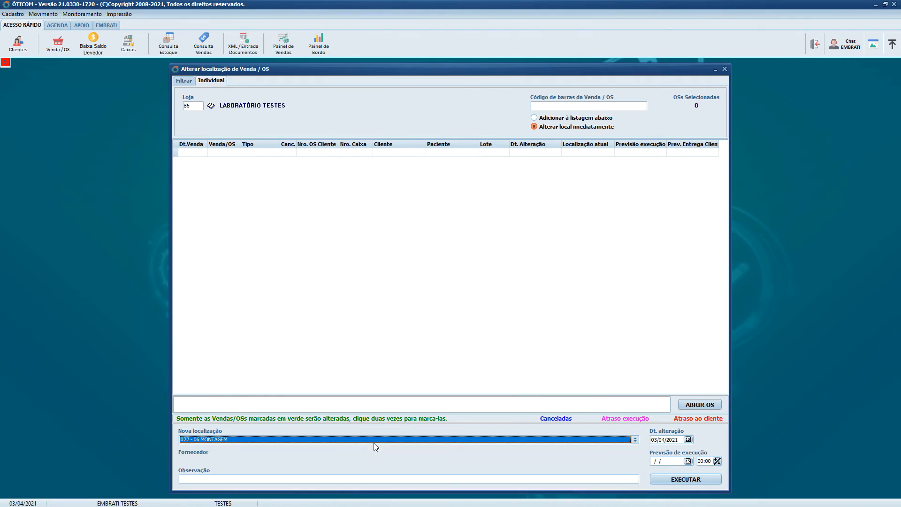
left_click(536, 105)
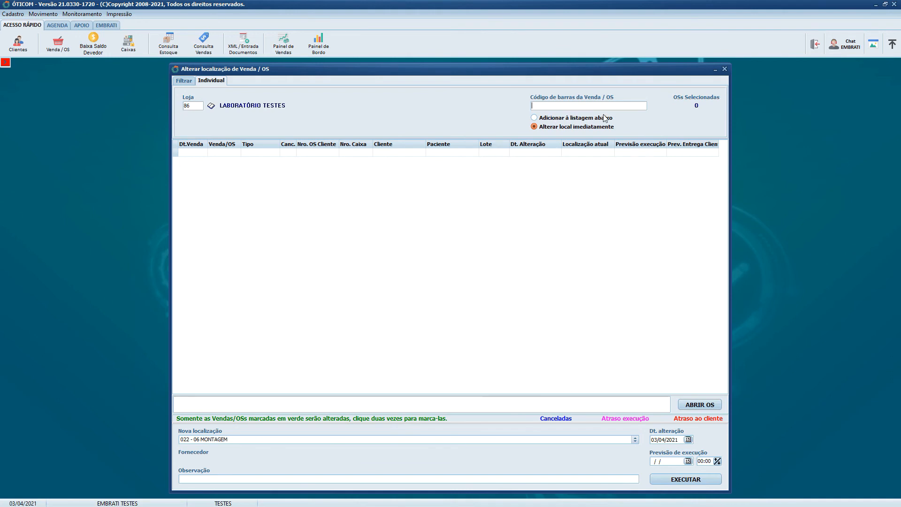
- Return to the filter mode and filter store 86's orders by execution forecast from 07/04/2021 to 07/04/2021
left_click(189, 81)
left_click(211, 81)
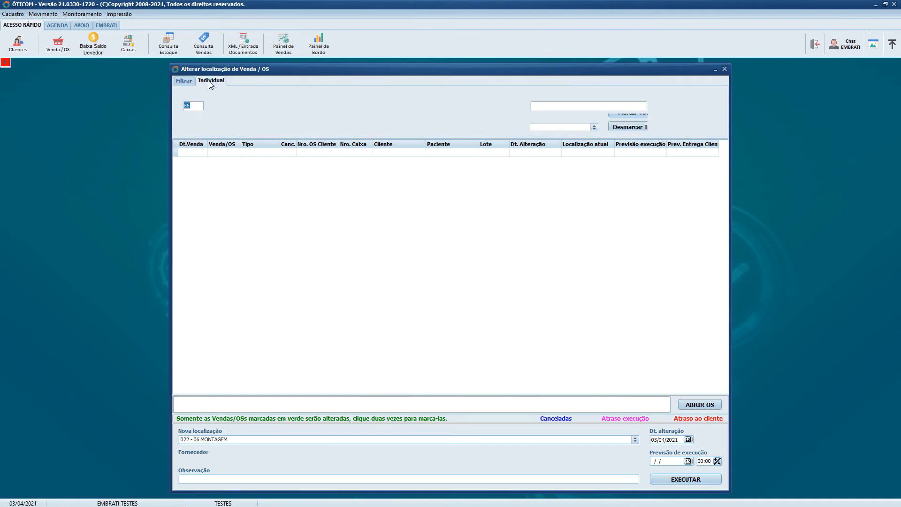
left_click(190, 80)
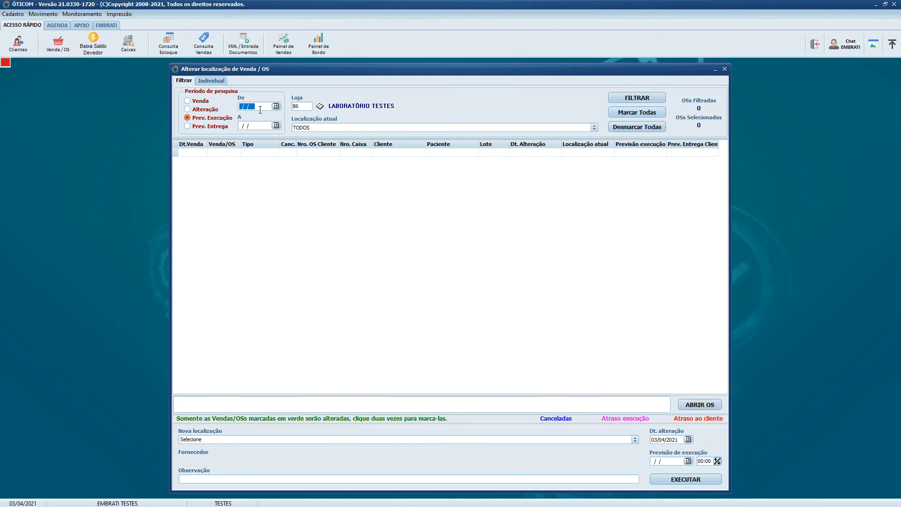
left_click(276, 107)
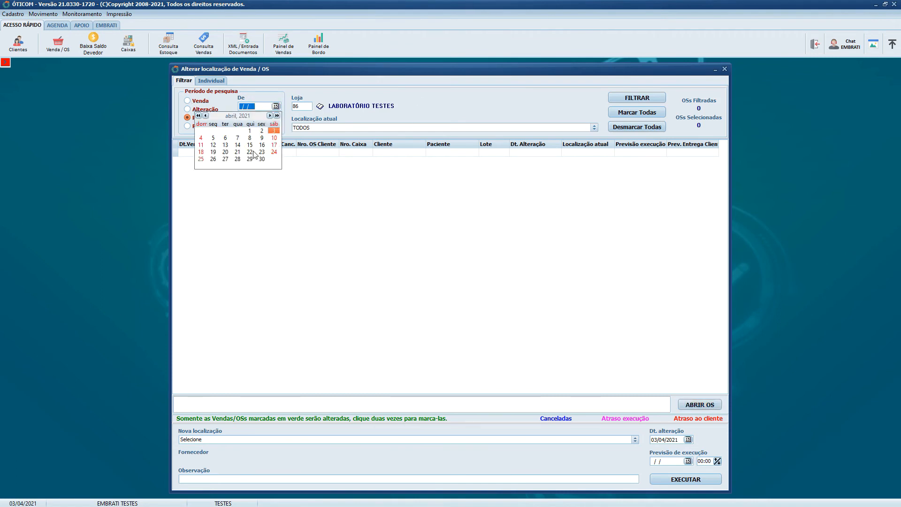
left_click(239, 140)
left_click(276, 125)
left_click(240, 160)
left_click(650, 97)
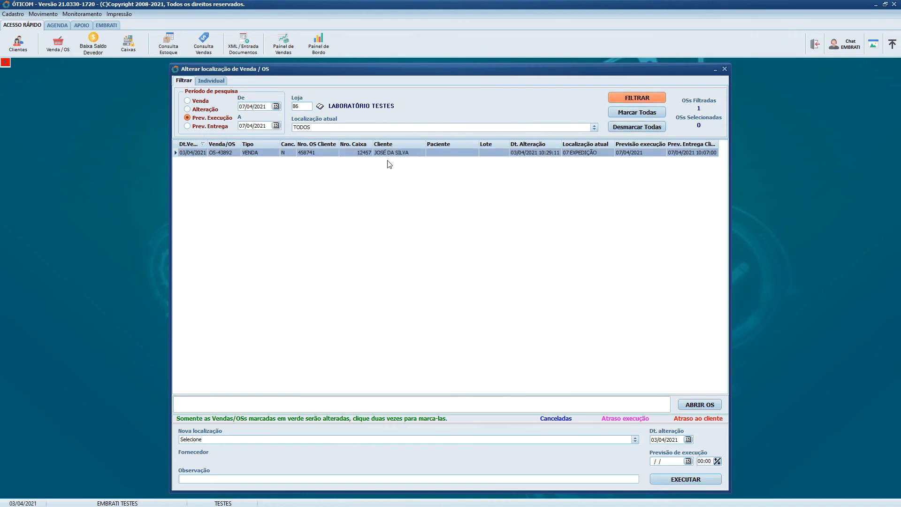
- Open the filtered order to review its items and location, close it, and check the available new locations
left_click(709, 404)
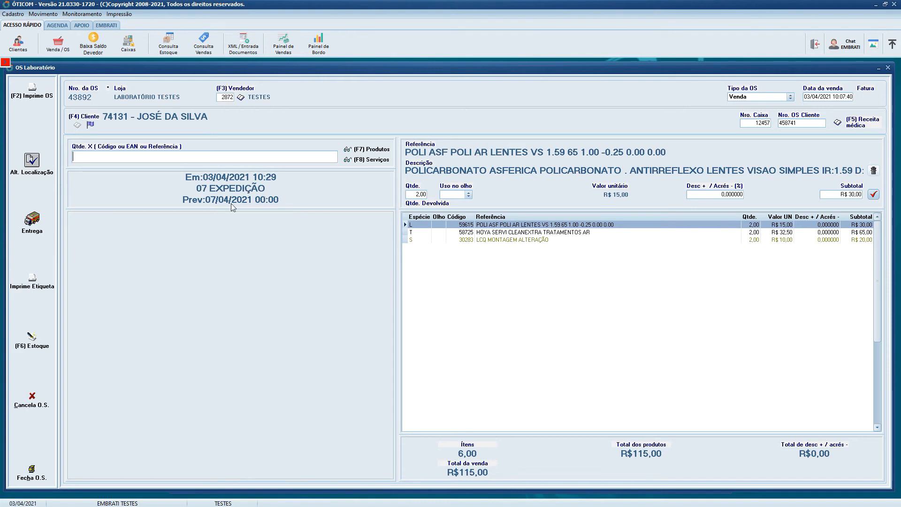
left_click(888, 69)
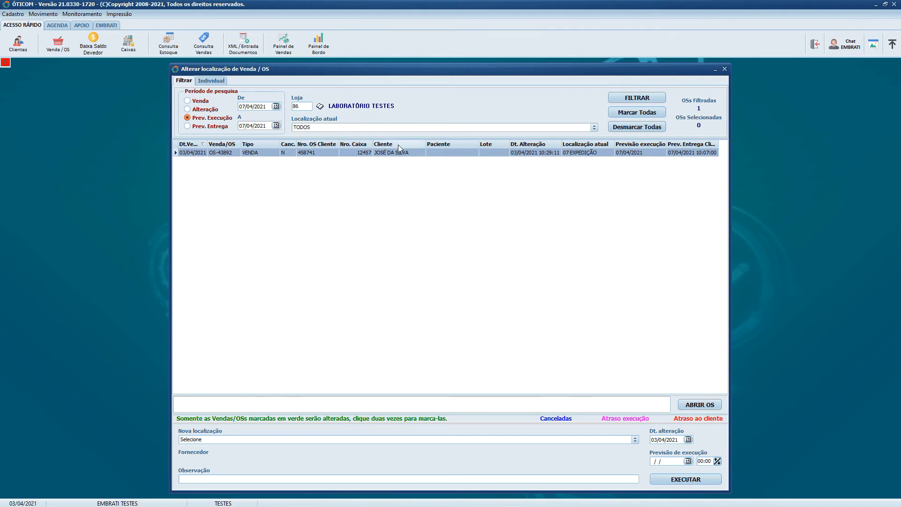
left_click(568, 440)
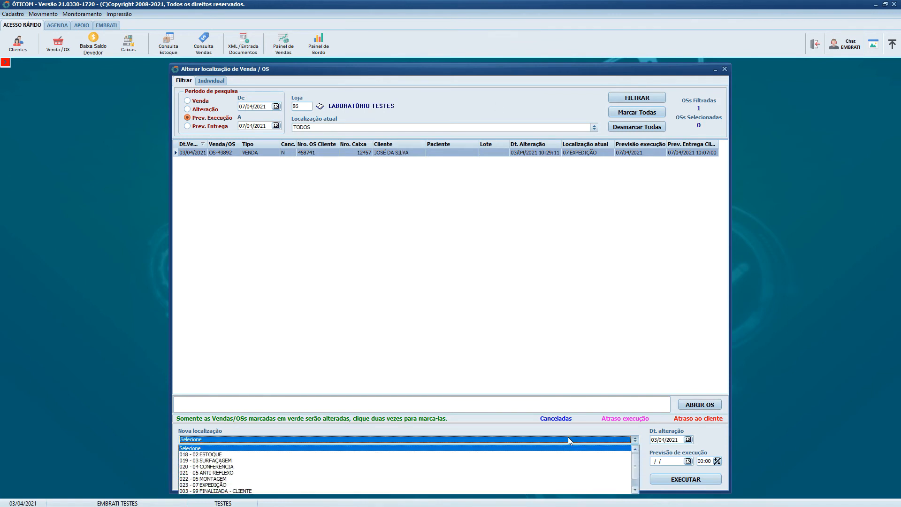
left_click(568, 437)
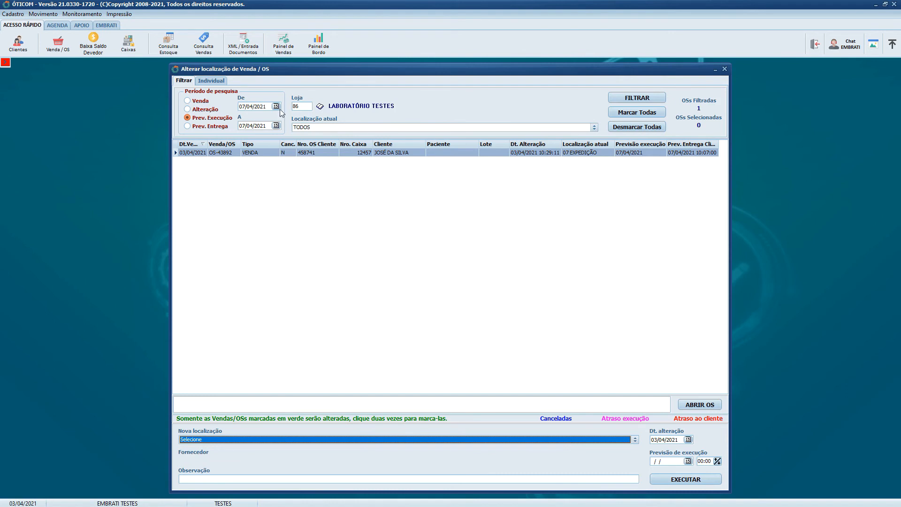
- Look at the individual mode, return to the filter mode, and close the order location change window
left_click(211, 81)
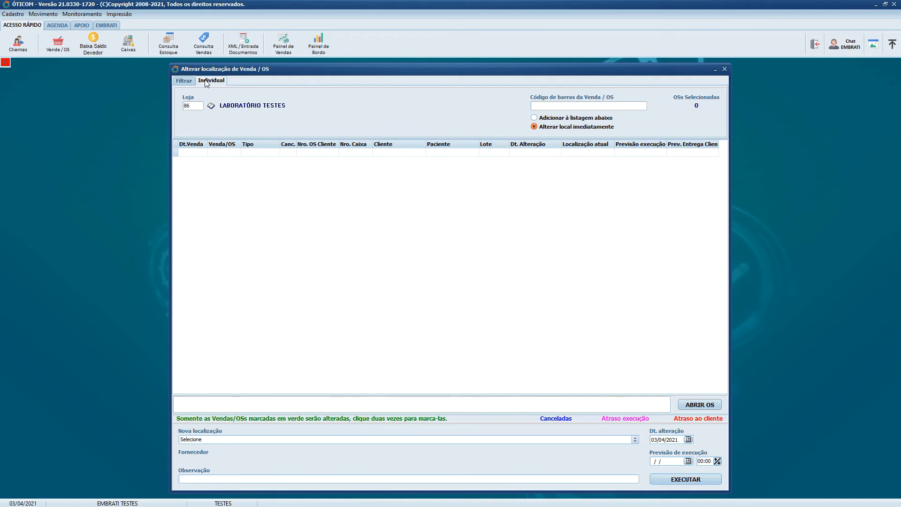
left_click(185, 82)
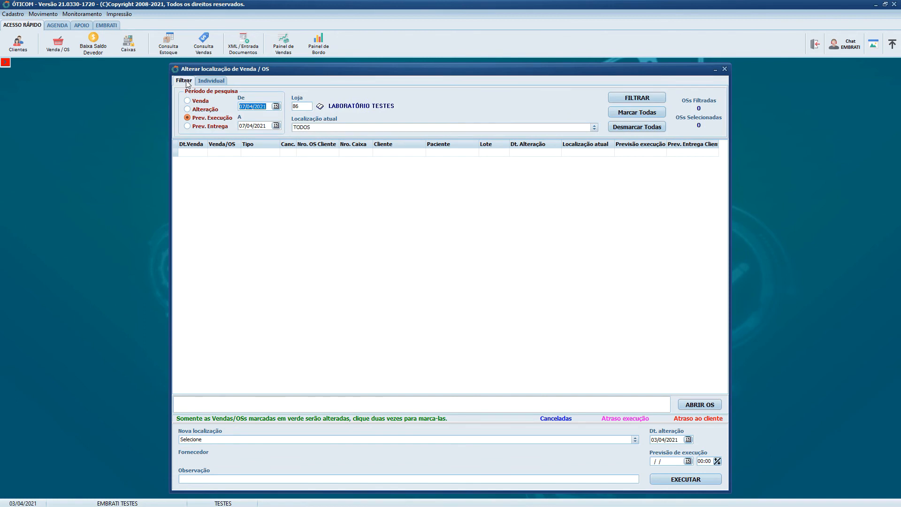
left_click(725, 69)
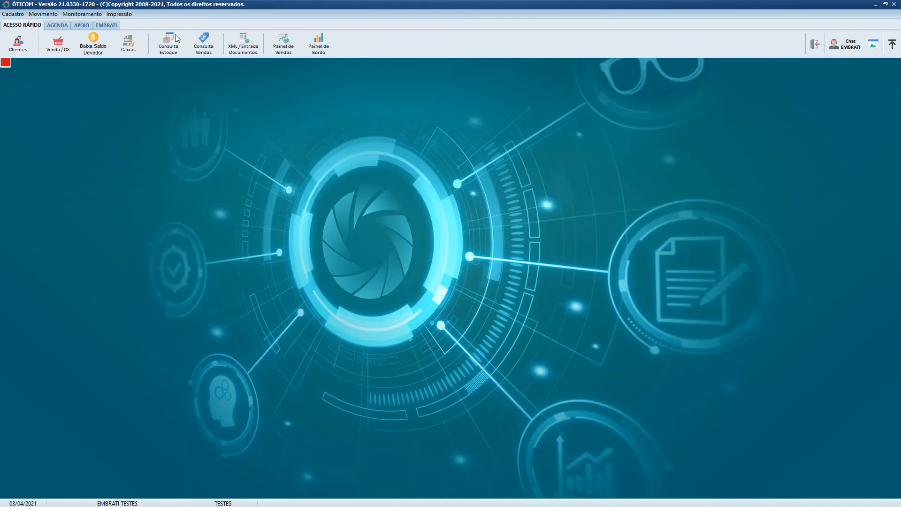
- Open the sales query, look through its Itens, Pedidos de reposição and Movimento pages, and close it
left_click(204, 45)
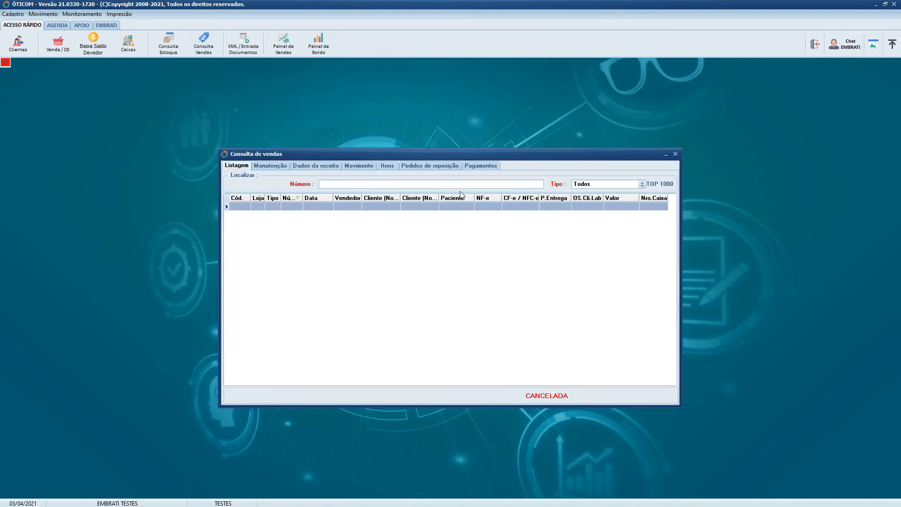
left_click(383, 167)
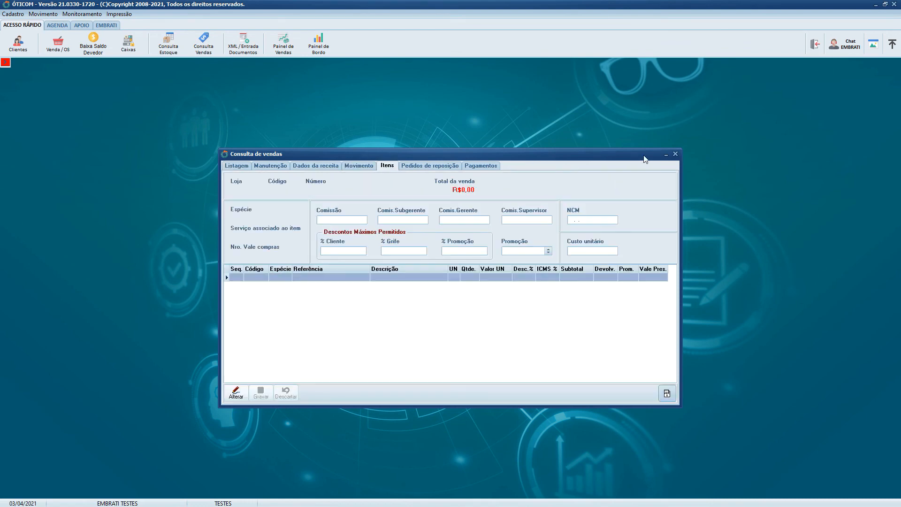
left_click(422, 166)
left_click(388, 166)
left_click(359, 166)
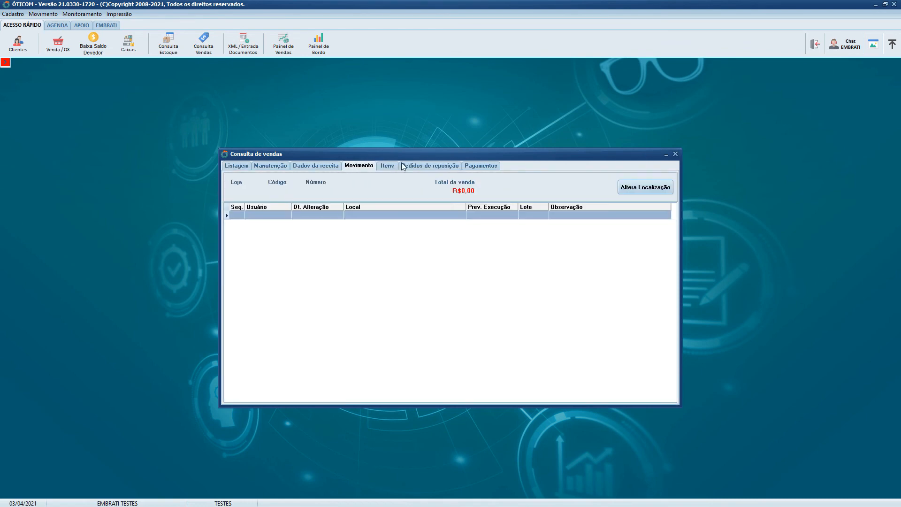
left_click(676, 154)
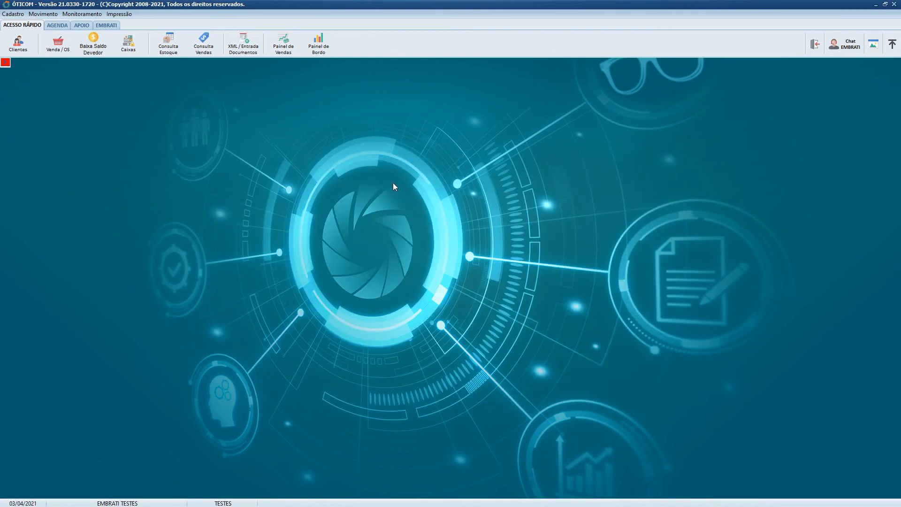
- Open the managerial report Controle de localização de OS, review the search period types, and choose Prev. Execução
left_click(127, 14)
mouse_move(153, 87)
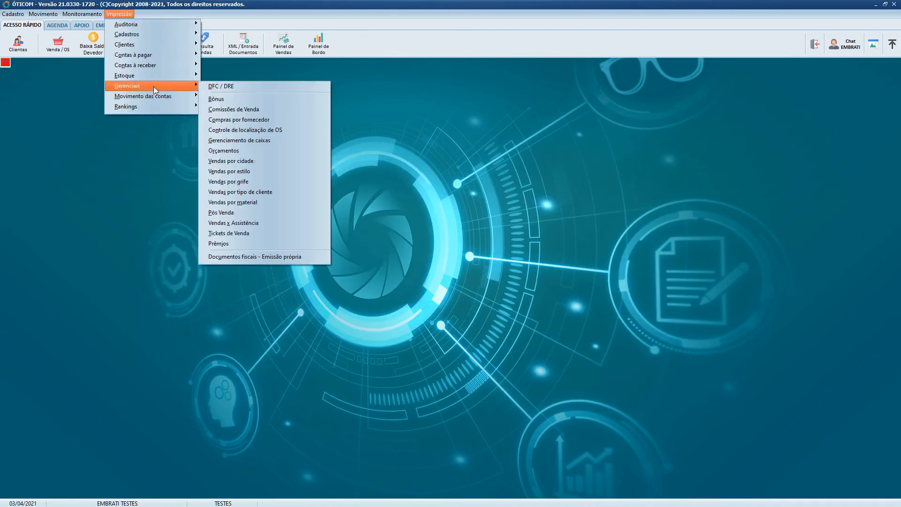
left_click(302, 129)
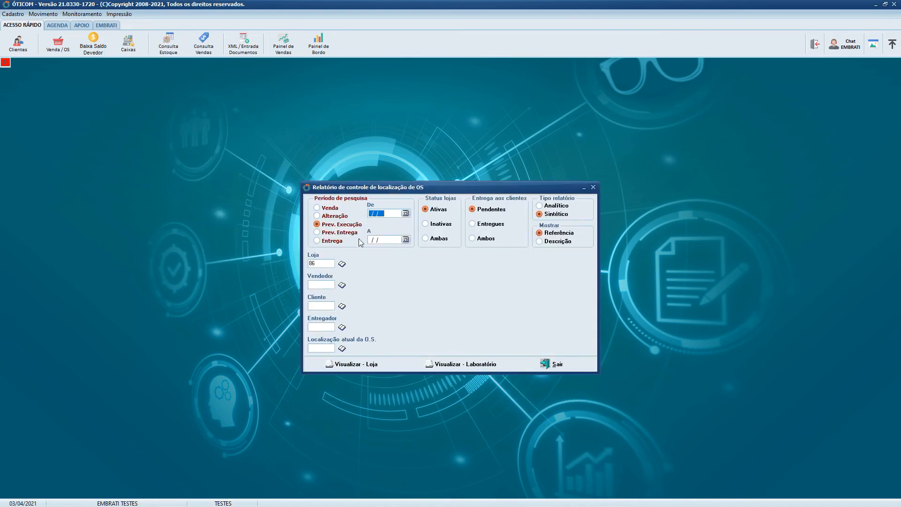
left_click(327, 208)
left_click(323, 225)
left_click(320, 233)
left_click(322, 241)
left_click(330, 225)
left_click(330, 215)
left_click(330, 208)
left_click(331, 225)
- Set the report period from 07/04/2021 to 07/04/2021 and choose Pendentes for customer deliveries
left_click(398, 212)
type("070420201")
key("Tab")
type("0")
left_click(473, 210)
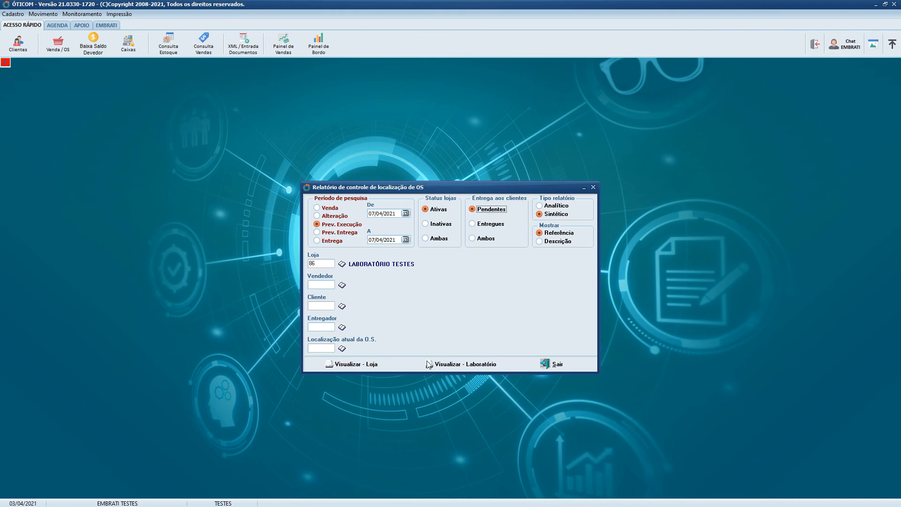
- Preview the order location report alternately in its Loja and Laboratório versions to compare their columns
left_click(353, 366)
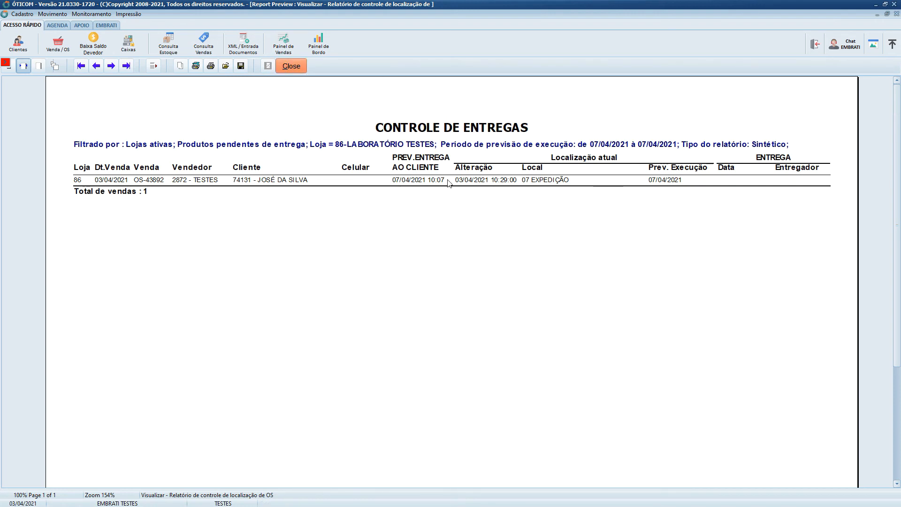
left_click(293, 69)
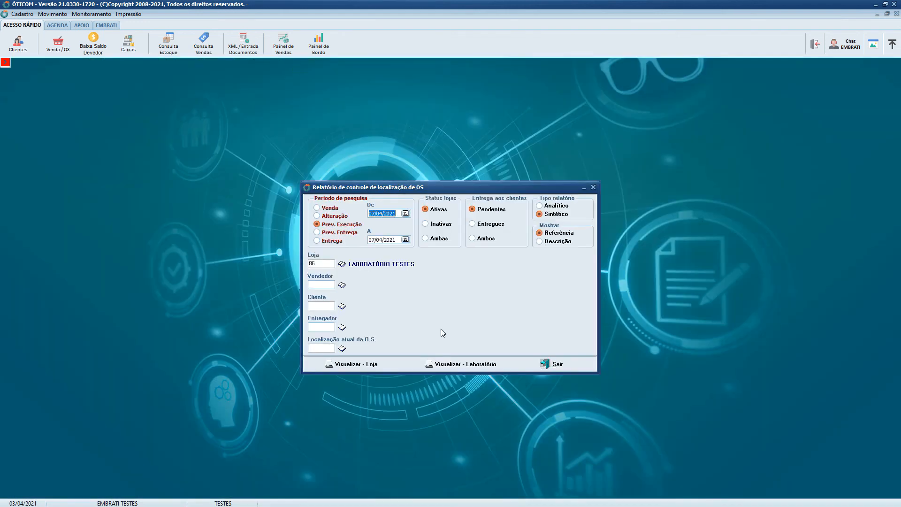
left_click(469, 363)
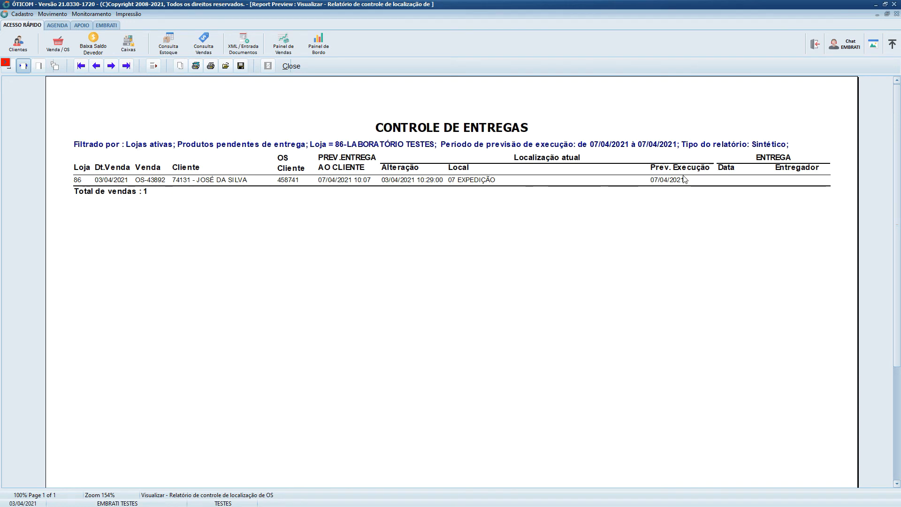
left_click(285, 67)
left_click(343, 366)
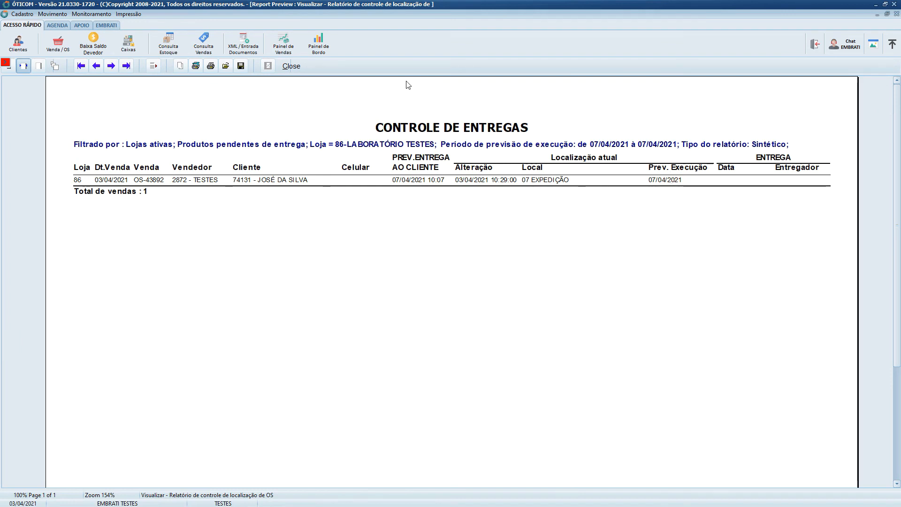
left_click(297, 65)
left_click(467, 359)
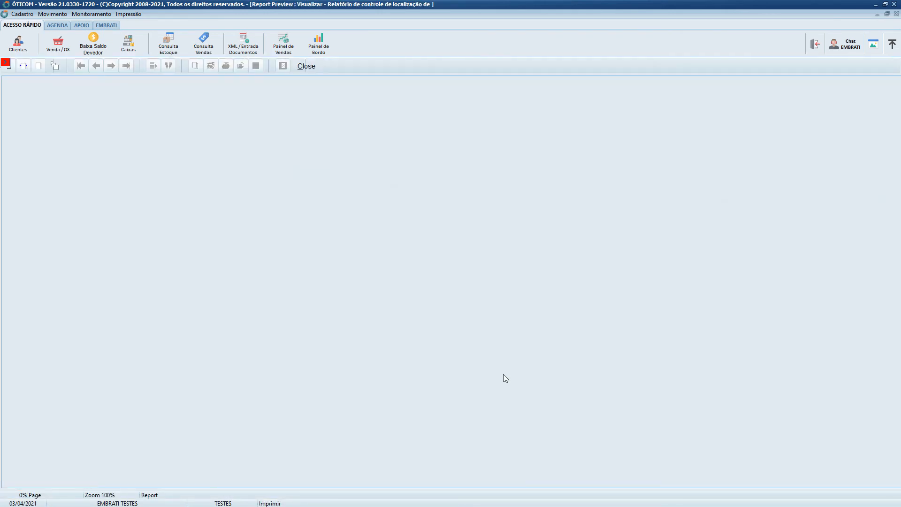
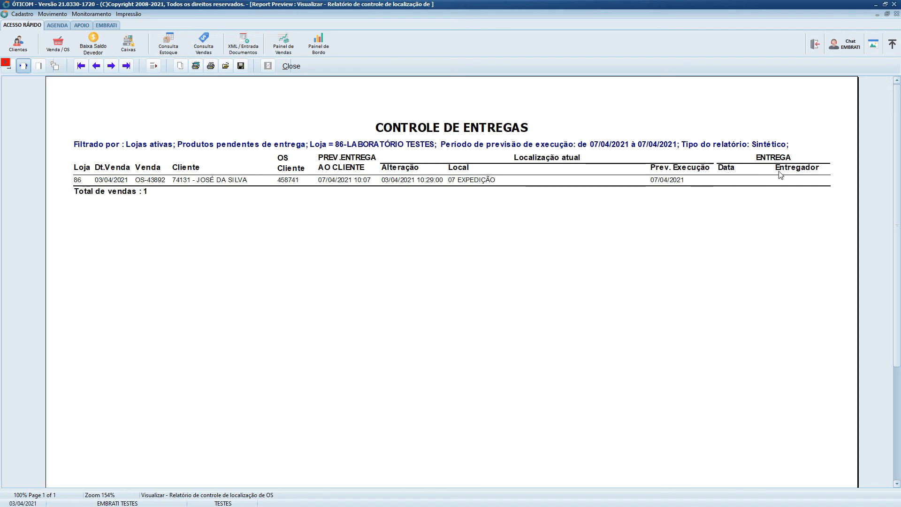
- Filter the location report by current location 06 MONTAGEM and try to preview its laboratory version
left_click(292, 66)
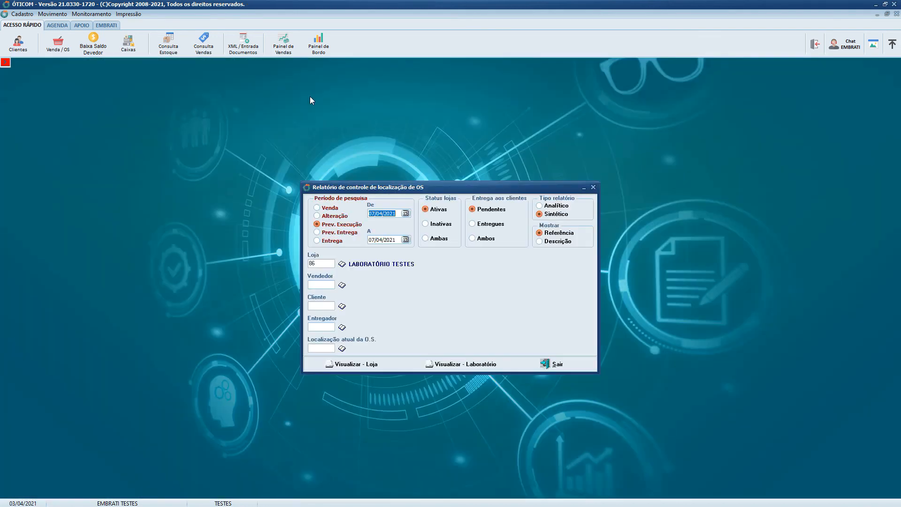
left_click(341, 348)
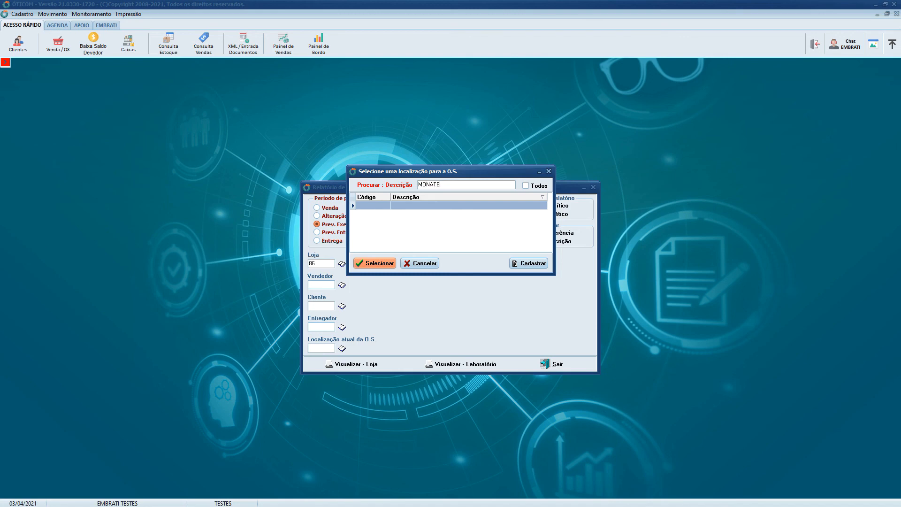
type("MONTAG")
left_click(414, 223)
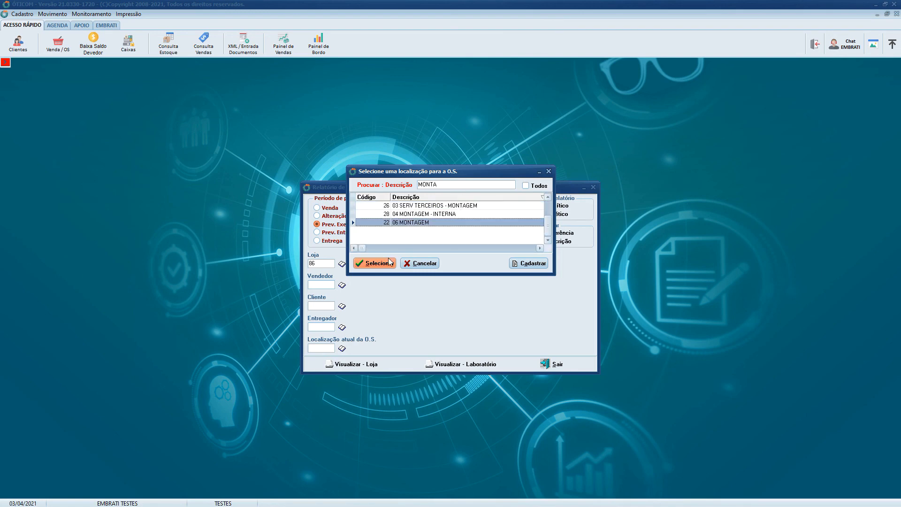
left_click(379, 263)
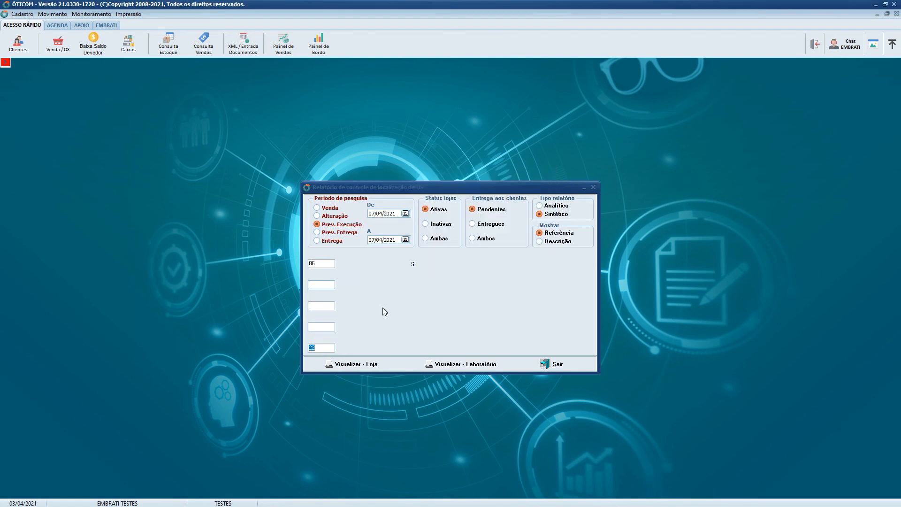
left_click(457, 364)
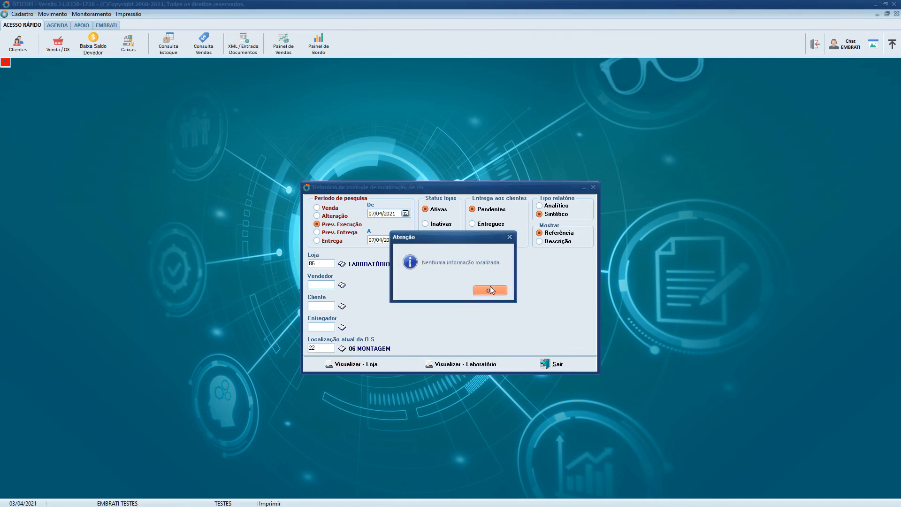
left_click(489, 290)
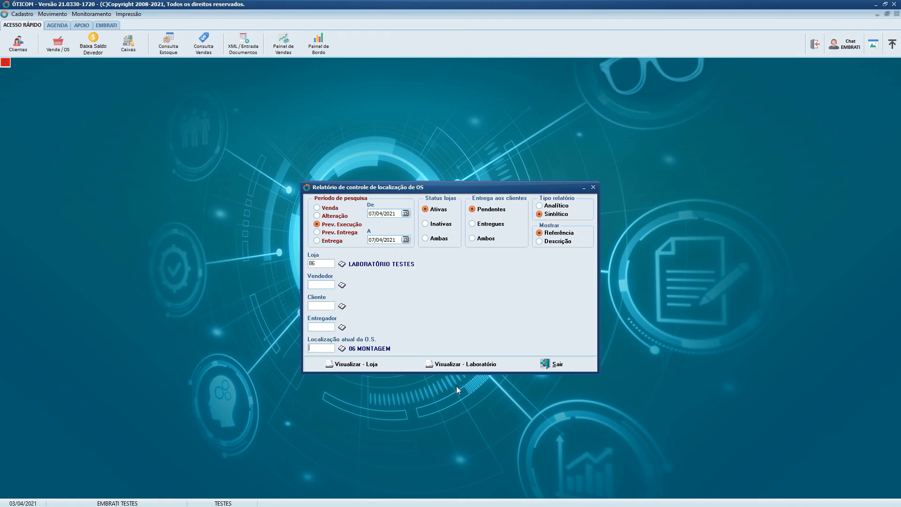
- Clear the current location filter and preview the laboratory report for all locations
left_click(471, 367)
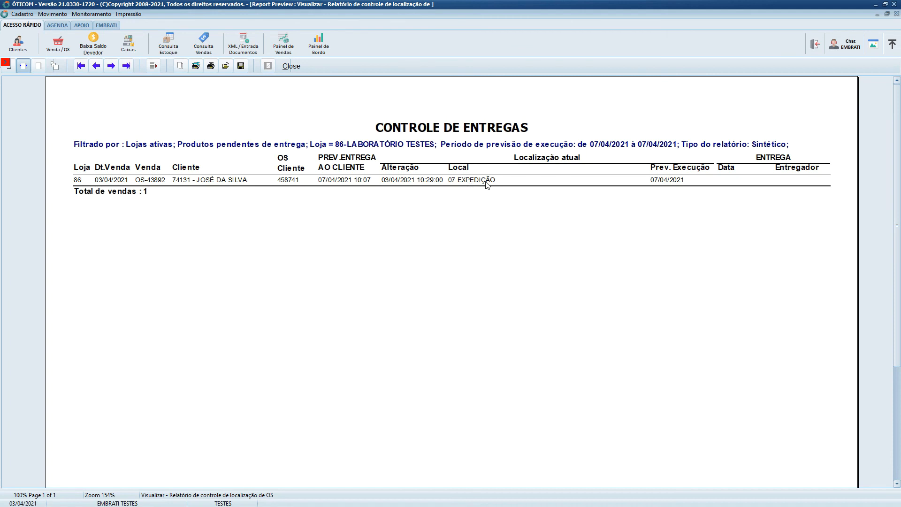
left_click(292, 66)
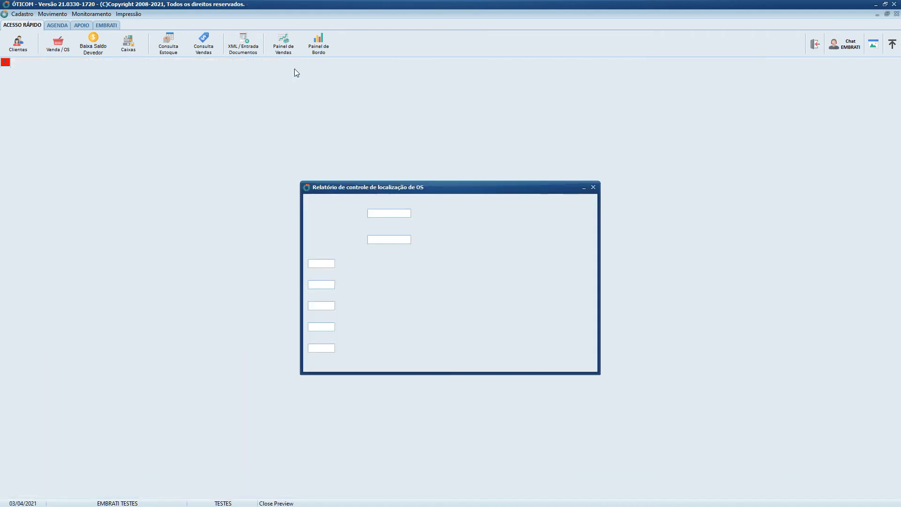
- Filter the report by current location 07 EXPEDIÇÃO, preview its laboratory version, and exit the report
left_click(327, 348)
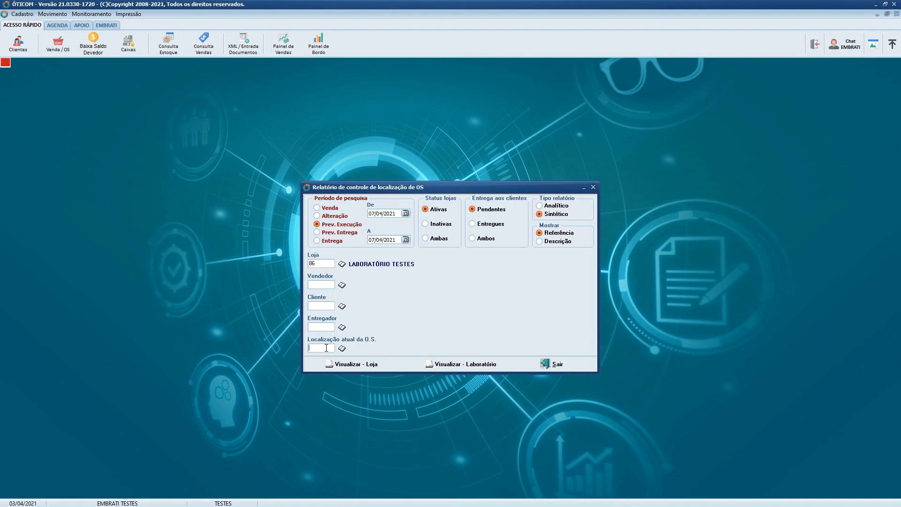
left_click(341, 349)
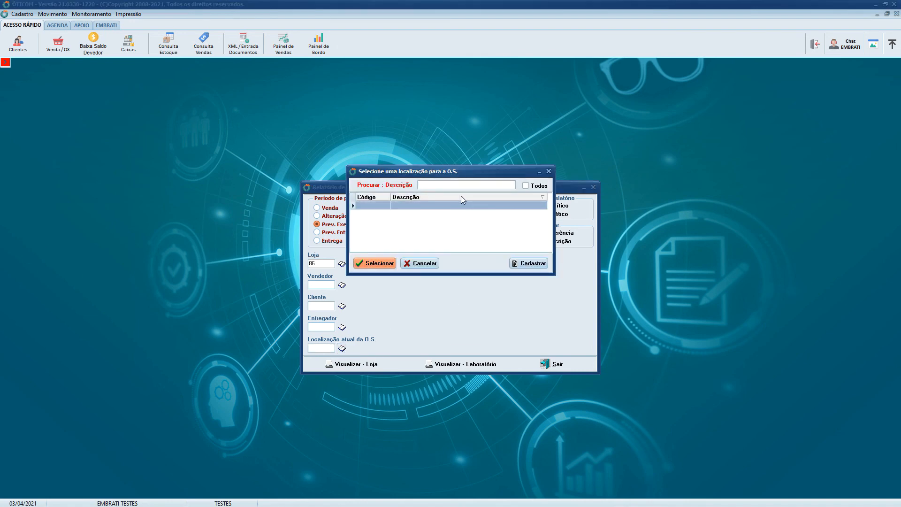
type("EXPER")
left_click(380, 263)
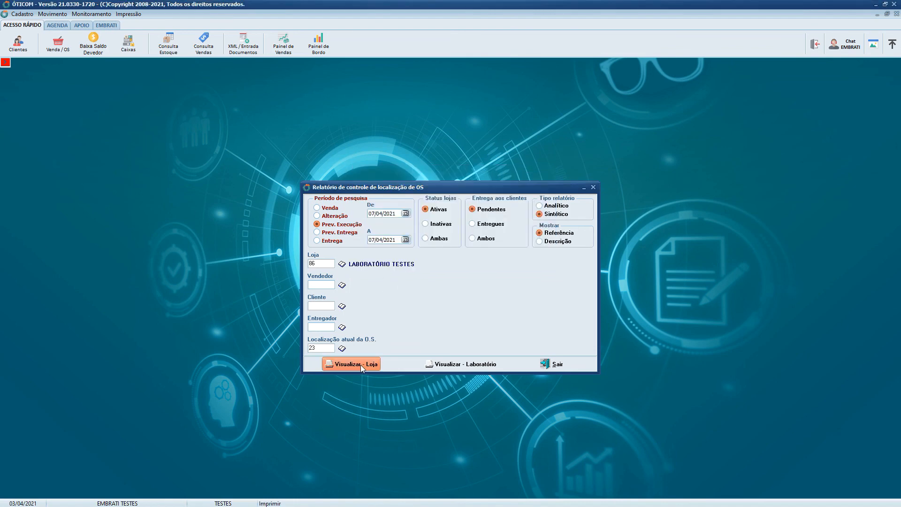
left_click(449, 366)
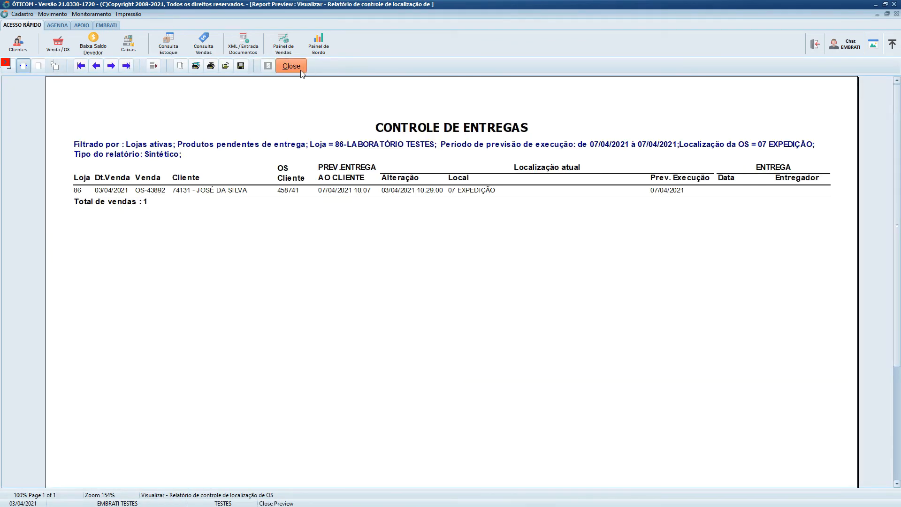
left_click(304, 67)
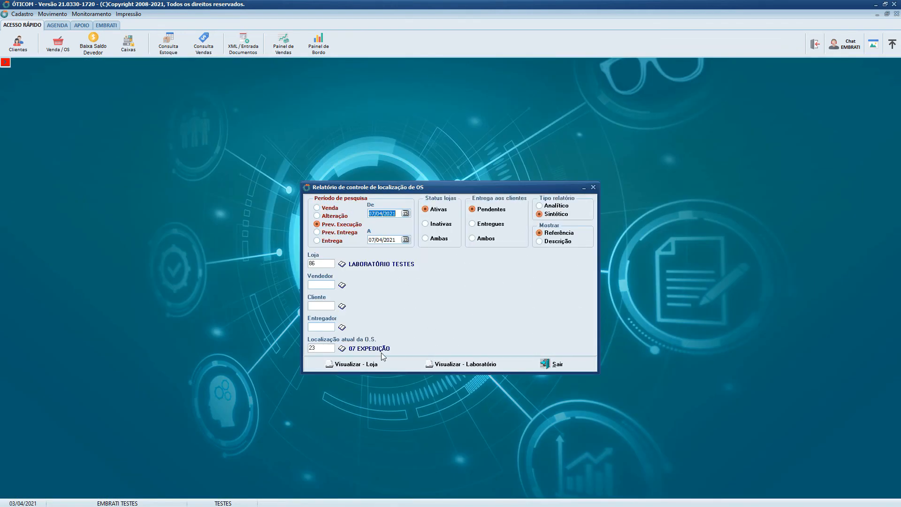
left_click(551, 368)
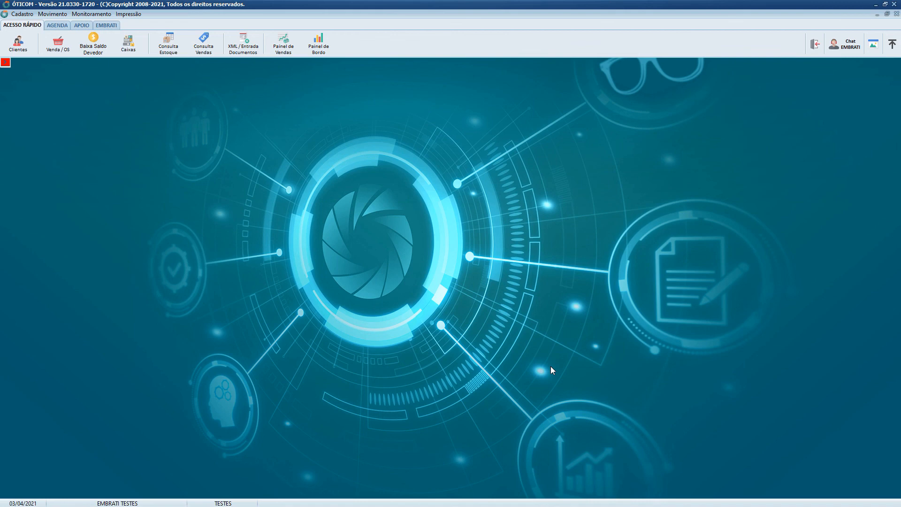
- Open the sales query, look at its Dados da receita page for the current location field, and close it
left_click(202, 45)
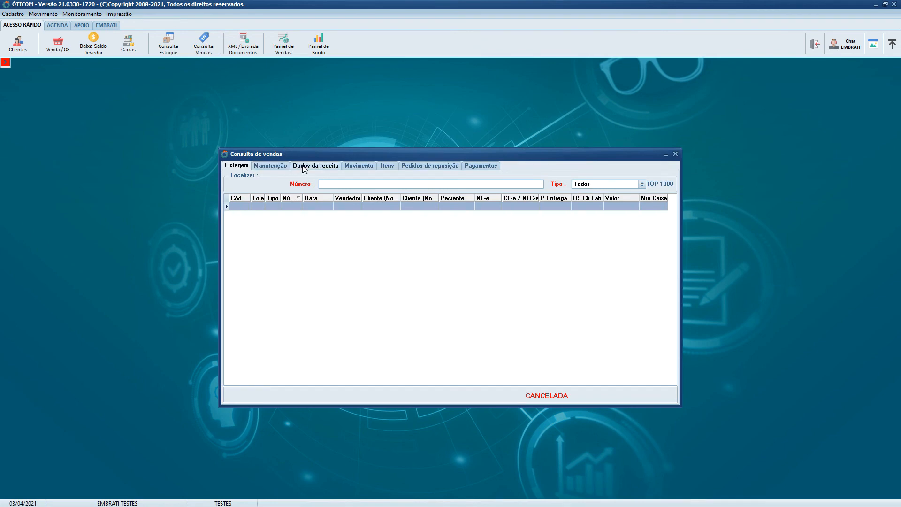
left_click(304, 166)
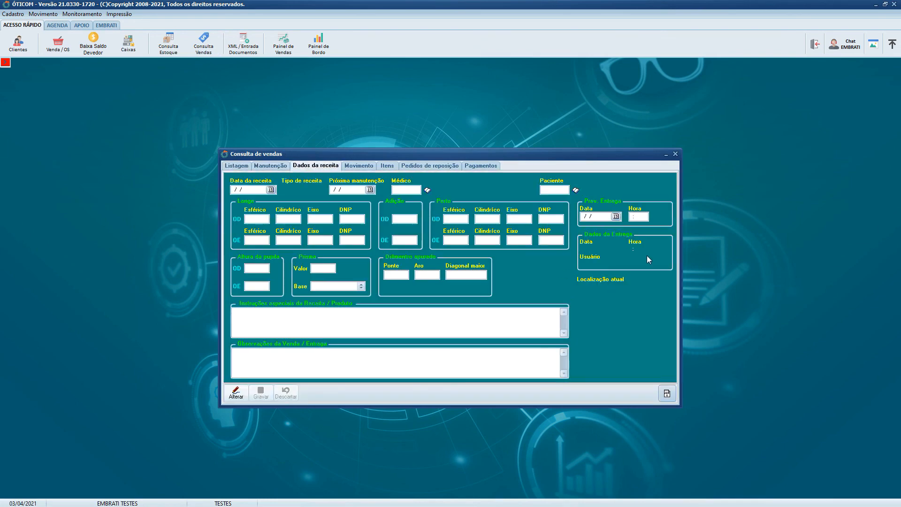
left_click(675, 154)
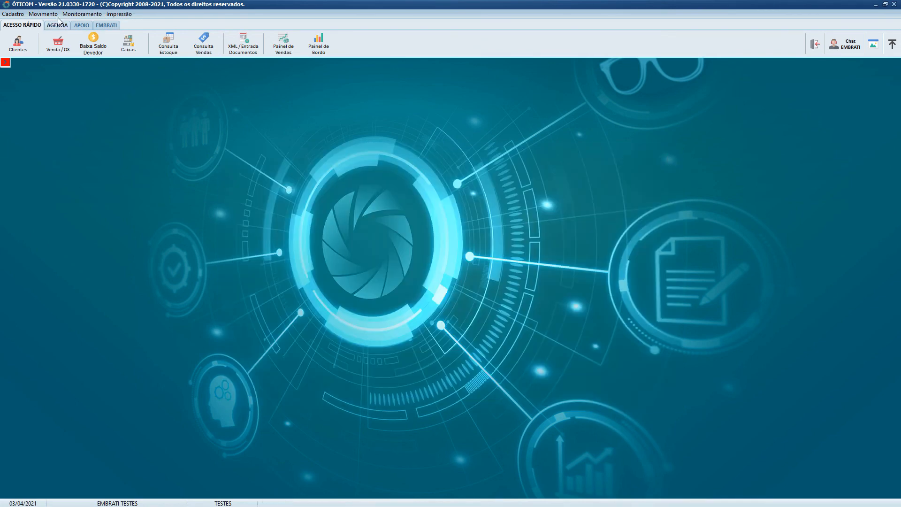
- Open Alterar localização de Venda / OS, look at its Filtrar and Individual modes, and close it
left_click(42, 14)
mouse_move(66, 44)
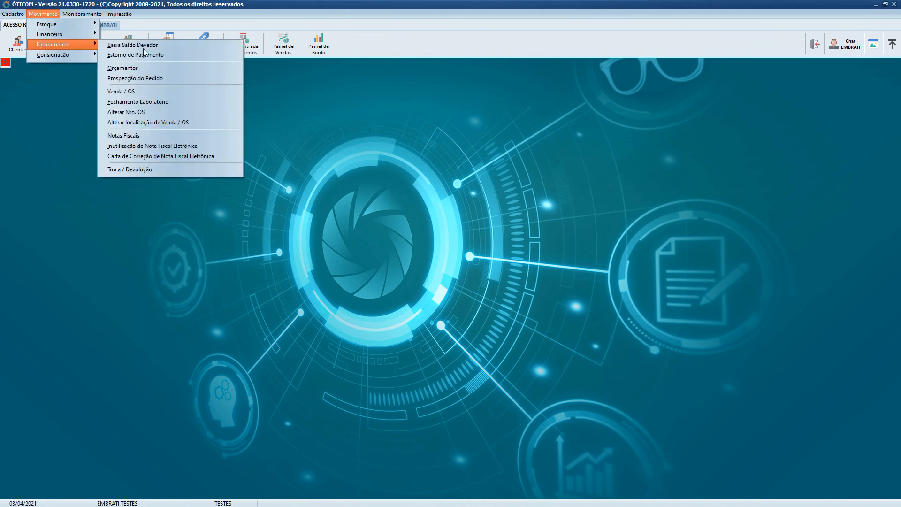
left_click(205, 123)
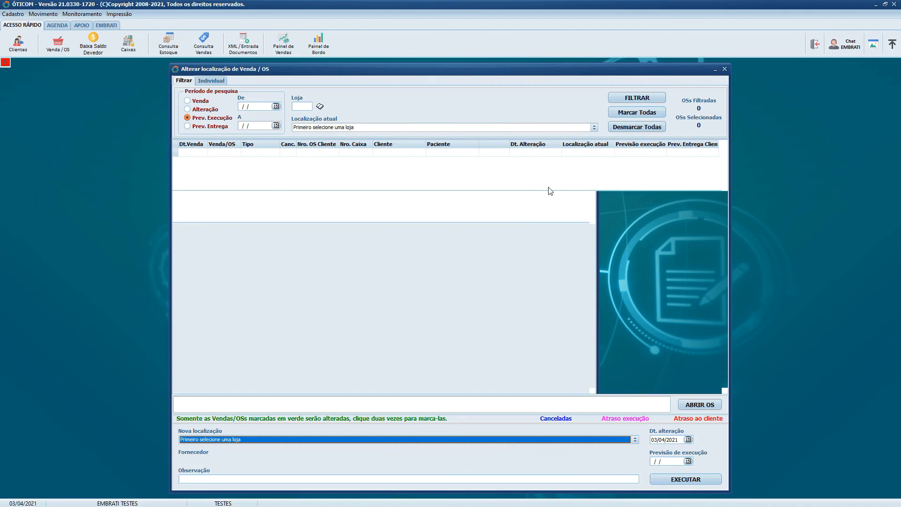
left_click(211, 81)
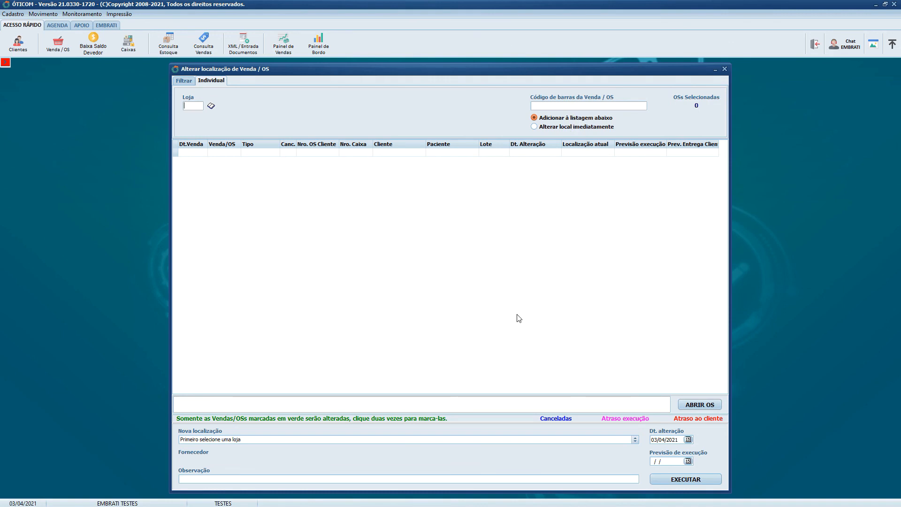
left_click(725, 69)
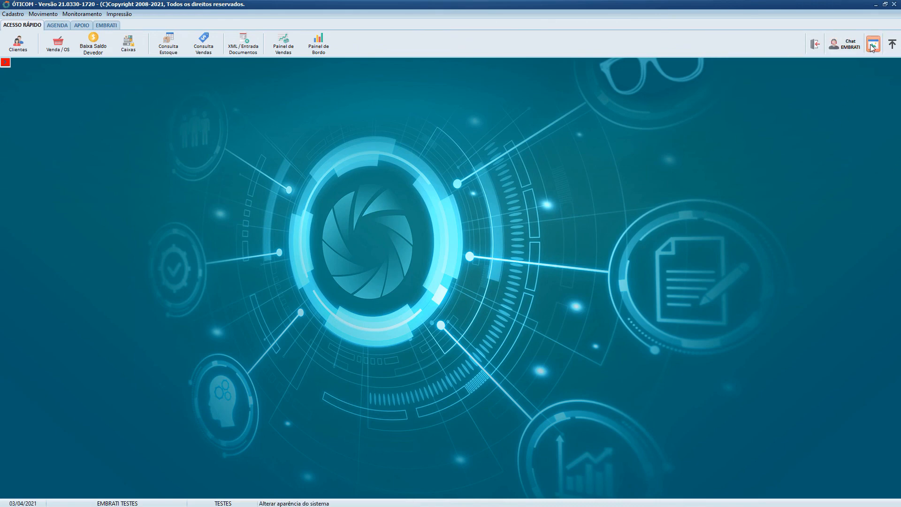
- Leave the current session with the Trocar de usuário option
left_click(817, 47)
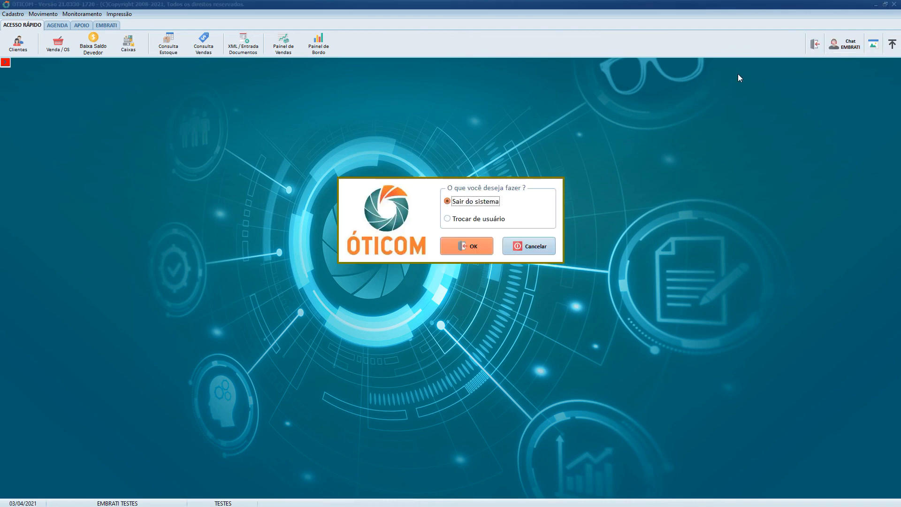
left_click(474, 220)
left_click(463, 245)
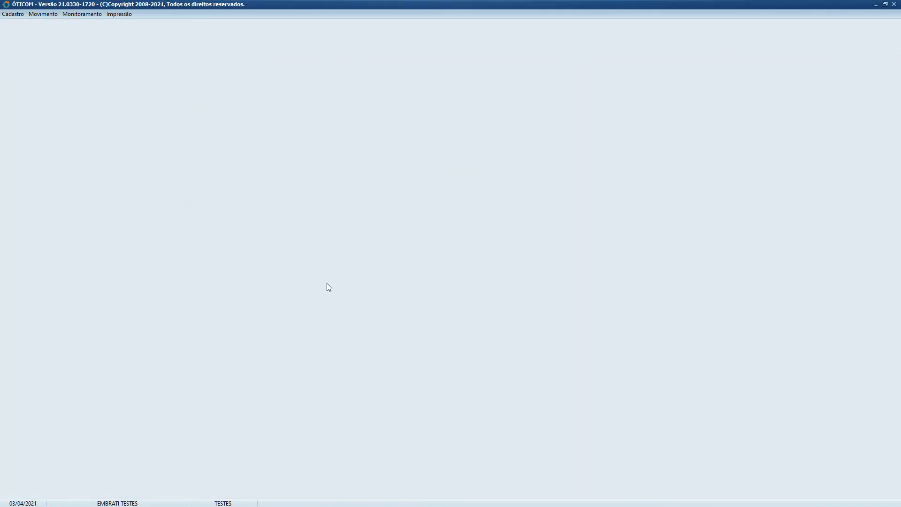